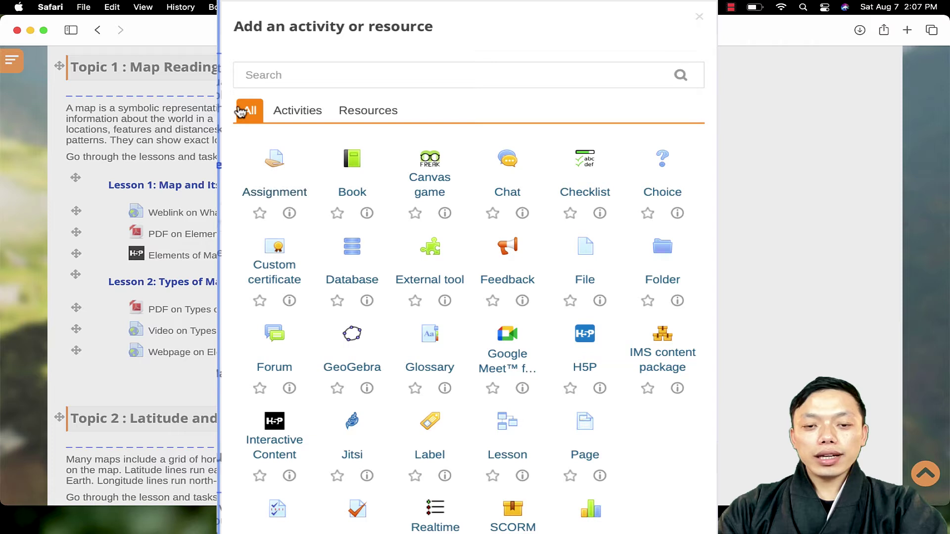
- Add an Assignment activity to Topic 1 : Map Reading and name it "Task 1: Drawing your school map"
left_click(307, 114)
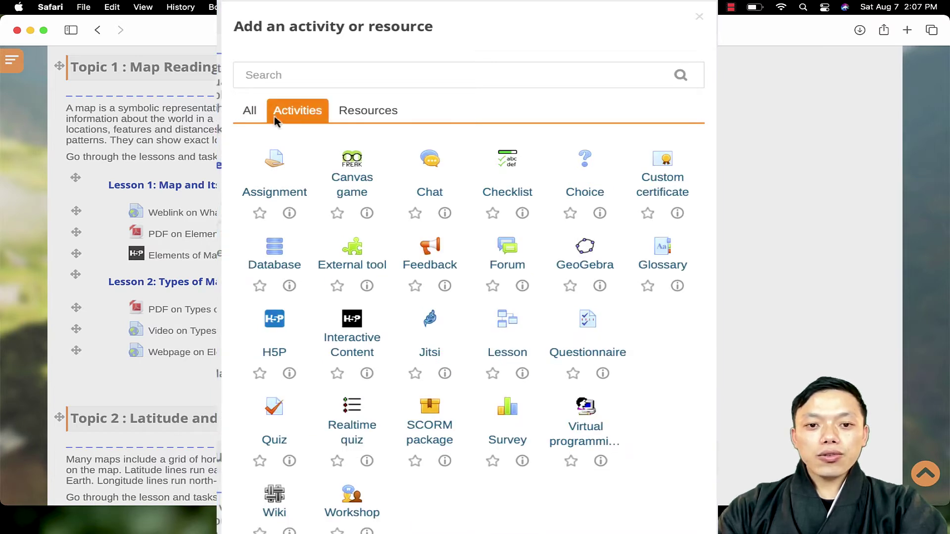
left_click(274, 181)
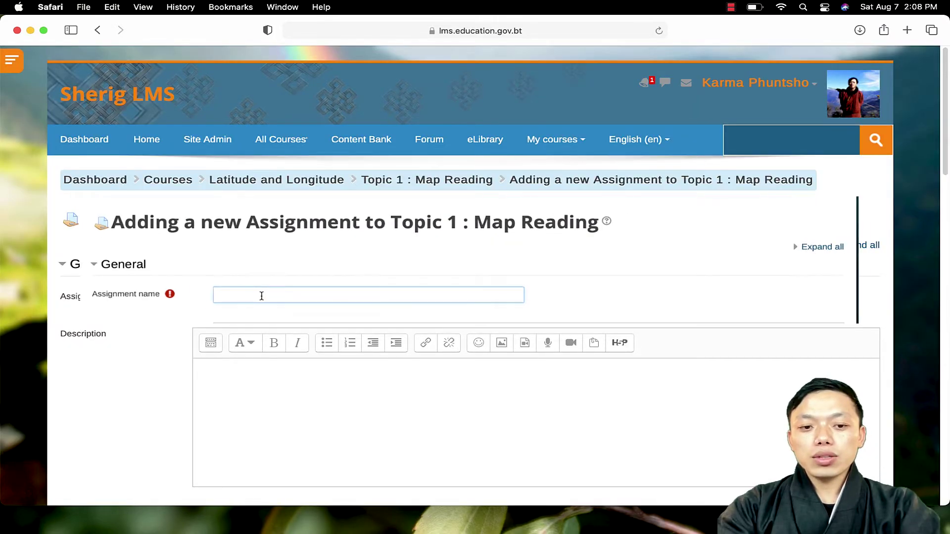
type("Task 1")
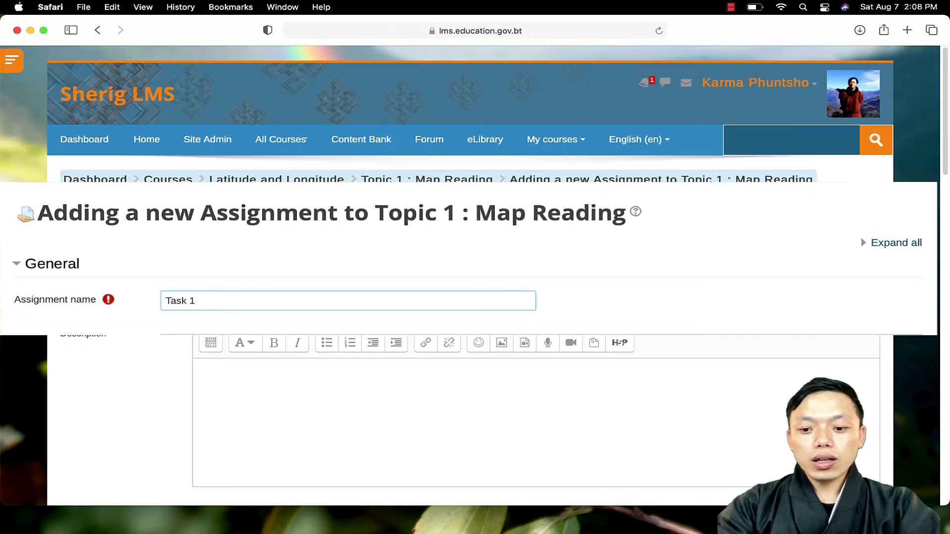
type(": Drawing ")
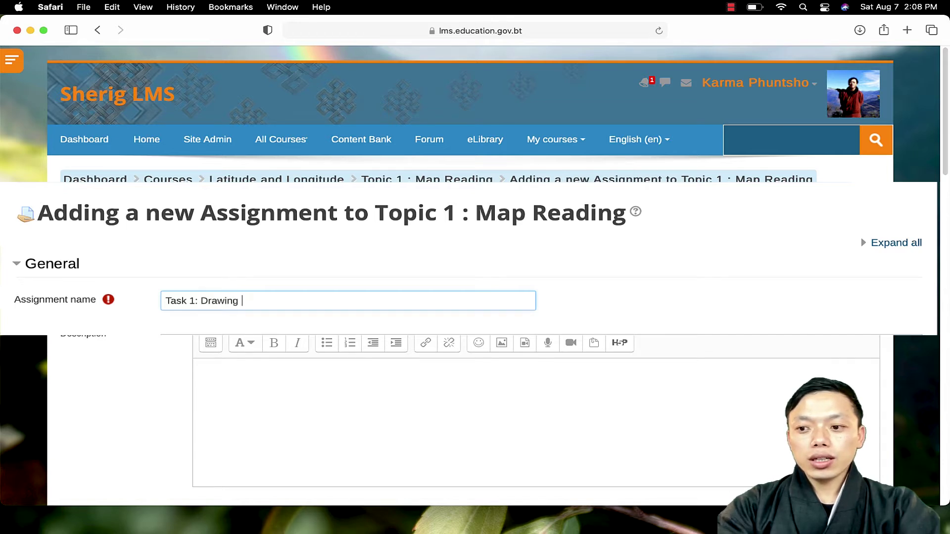
type("your school map")
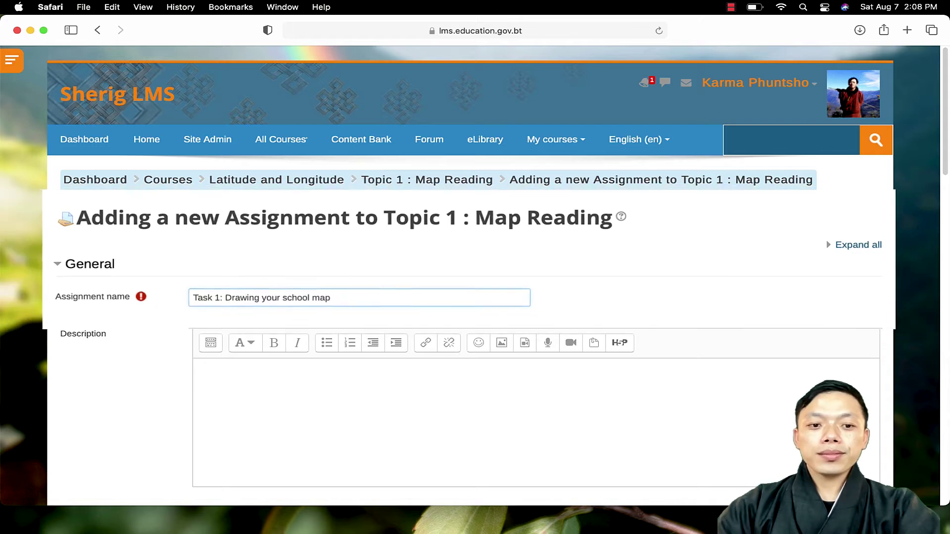
- Paste the copied school campus map activity, instructions with marks and due date note into the assignment description and read it through
left_click(319, 372)
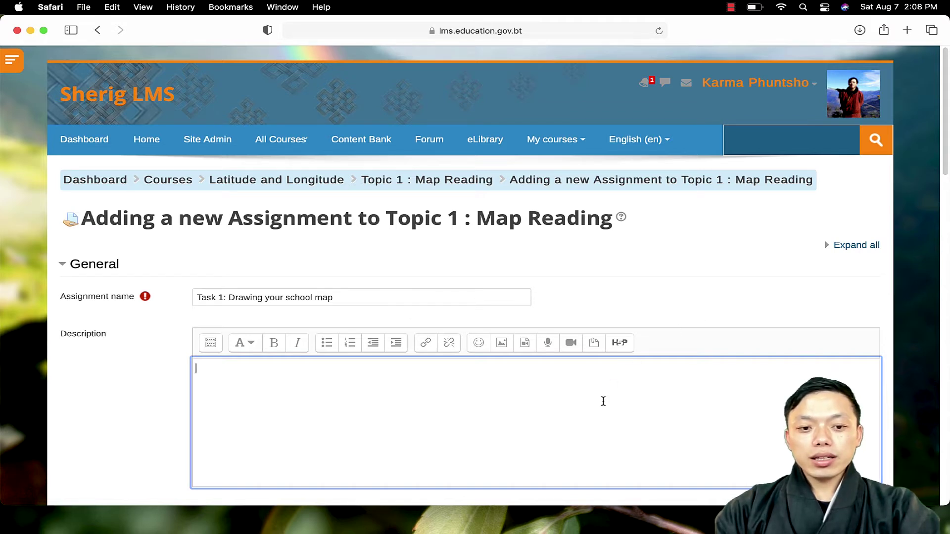
key("super+v")
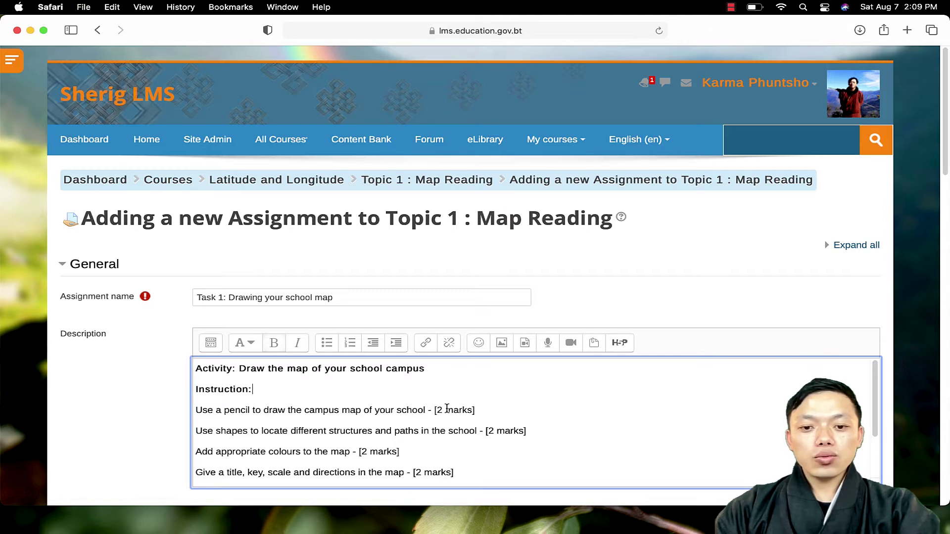
left_click_drag(439, 411, 472, 409)
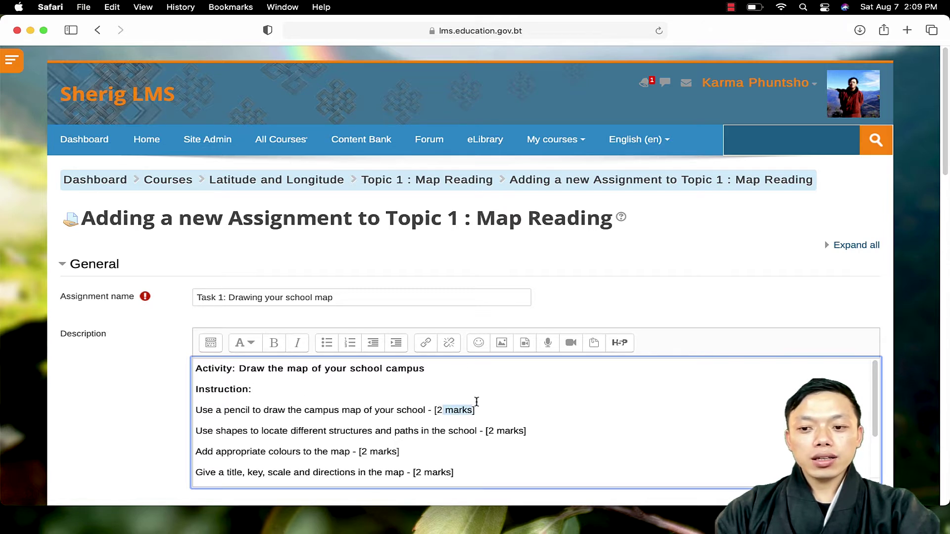
scroll(477, 401, "down", 5)
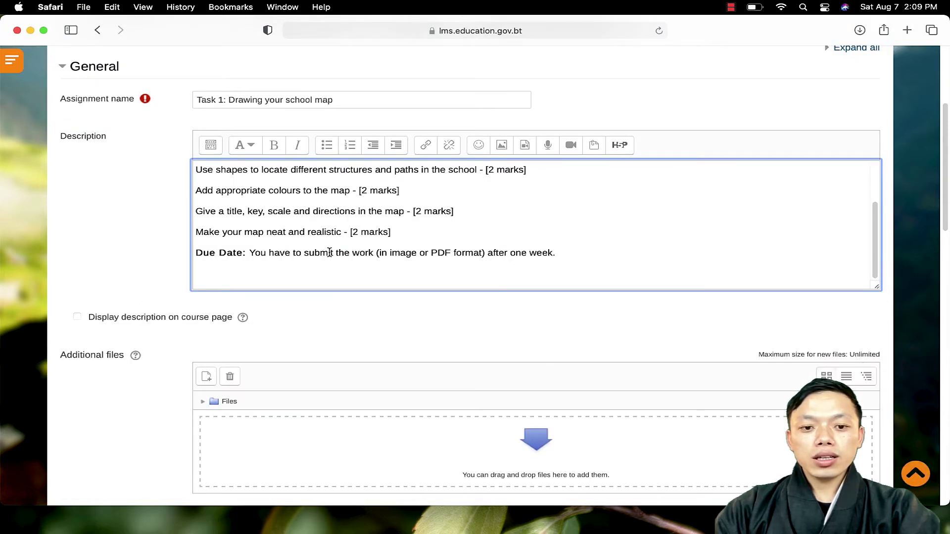
scroll(366, 254, "down", 1)
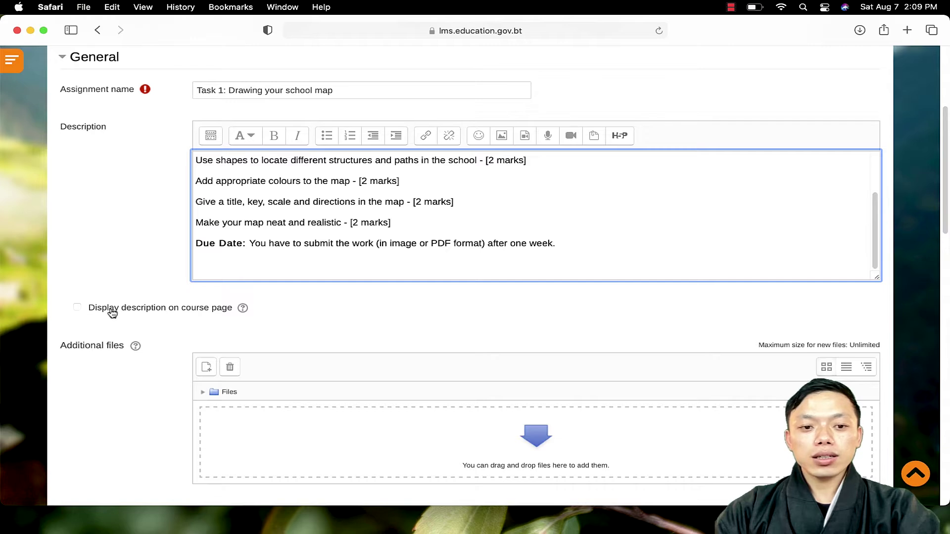
- In the availability settings, allow submissions from 8 August 2021 and set the due date to 14 August 2021
scroll(371, 308, "down", 2)
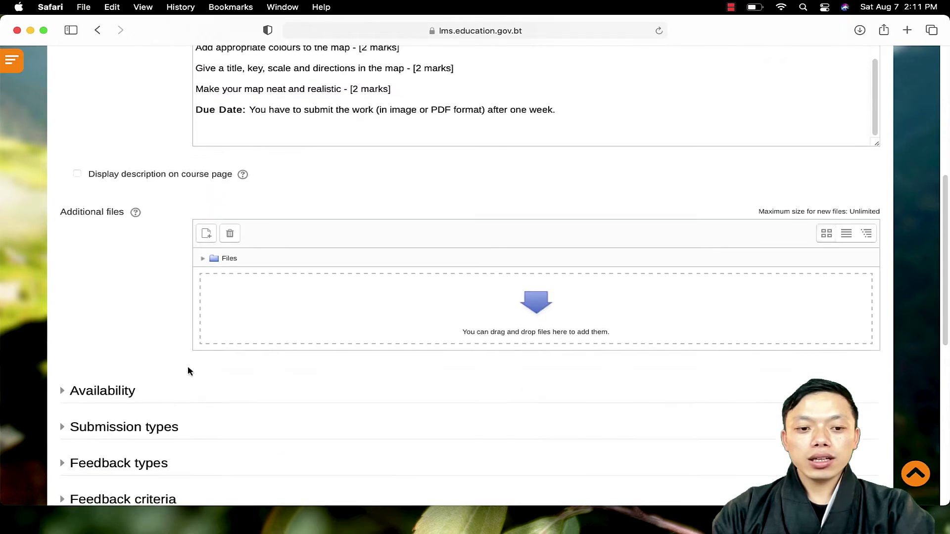
scroll(187, 364, "down", 1)
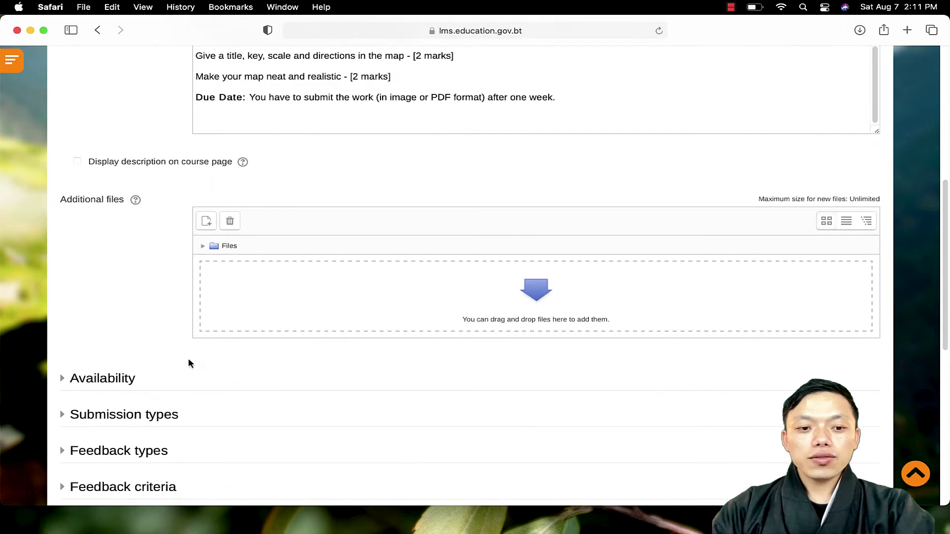
left_click(76, 387)
scroll(257, 361, "down", 4)
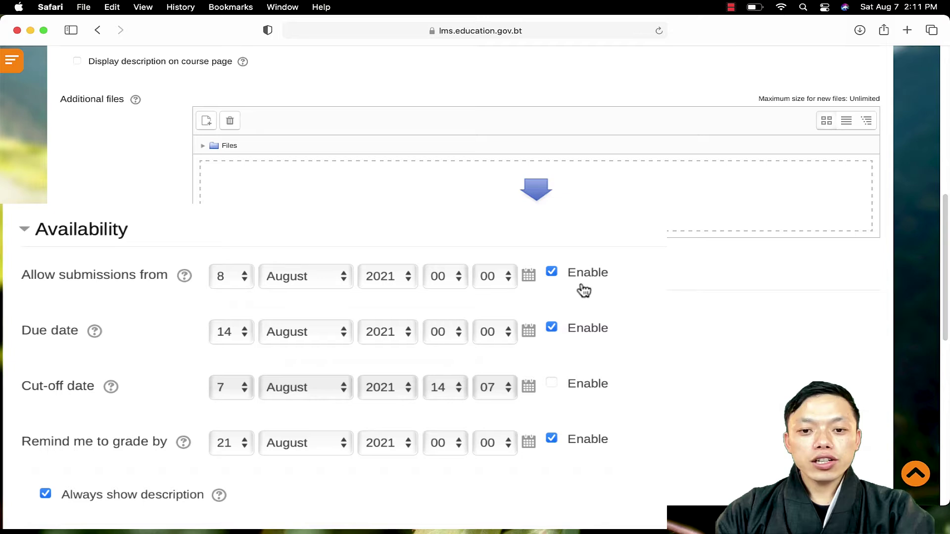
left_click(244, 279)
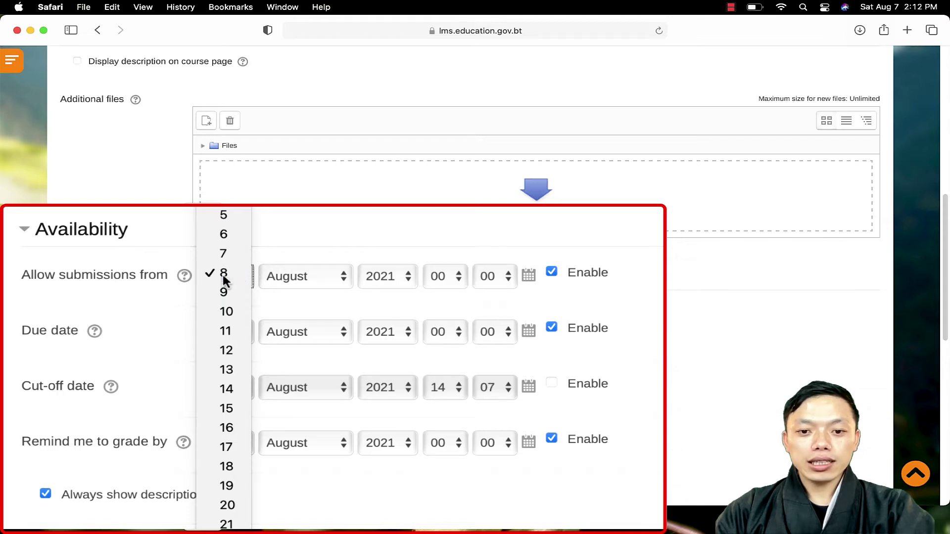
left_click(223, 275)
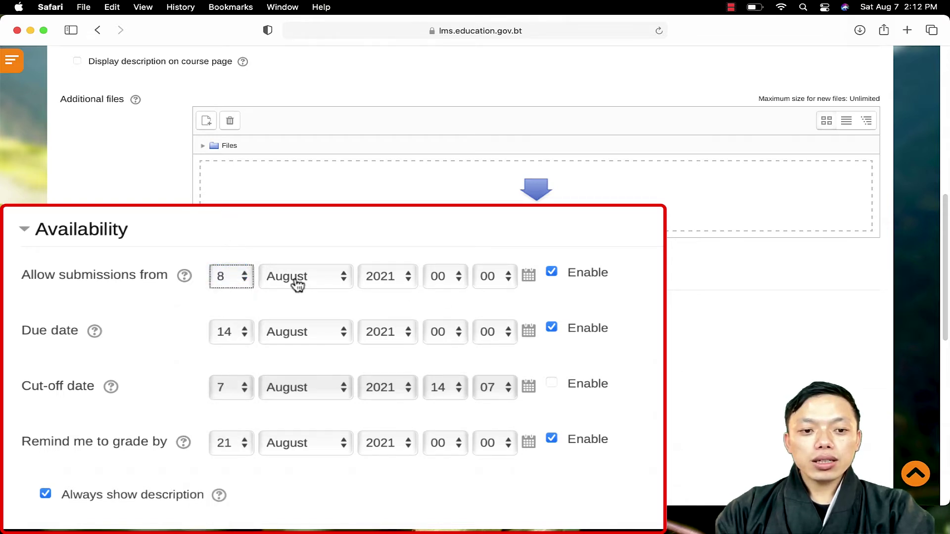
scroll(297, 286, "down", 1)
left_click(242, 299)
left_click(228, 297)
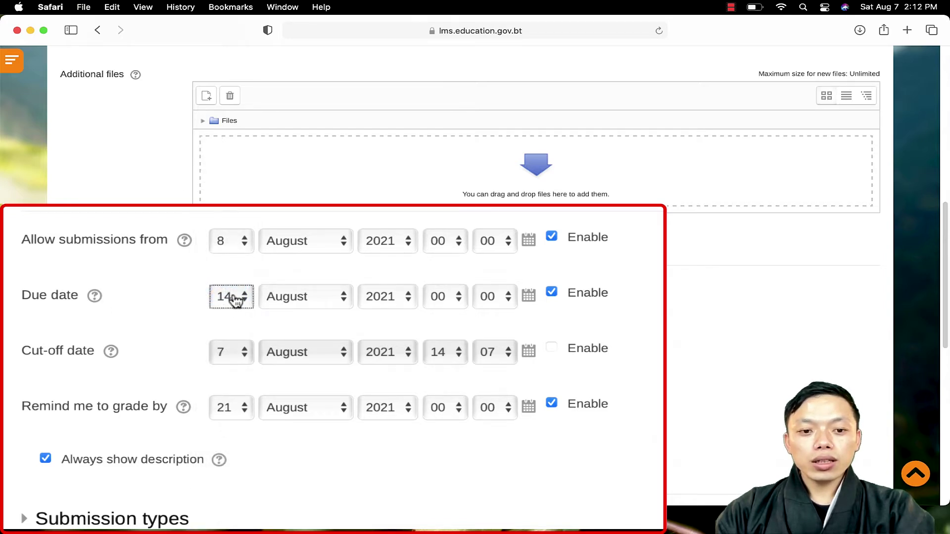
- Enable the cut-off date and set its day to 14 August 2021
scroll(232, 300, "down", 1)
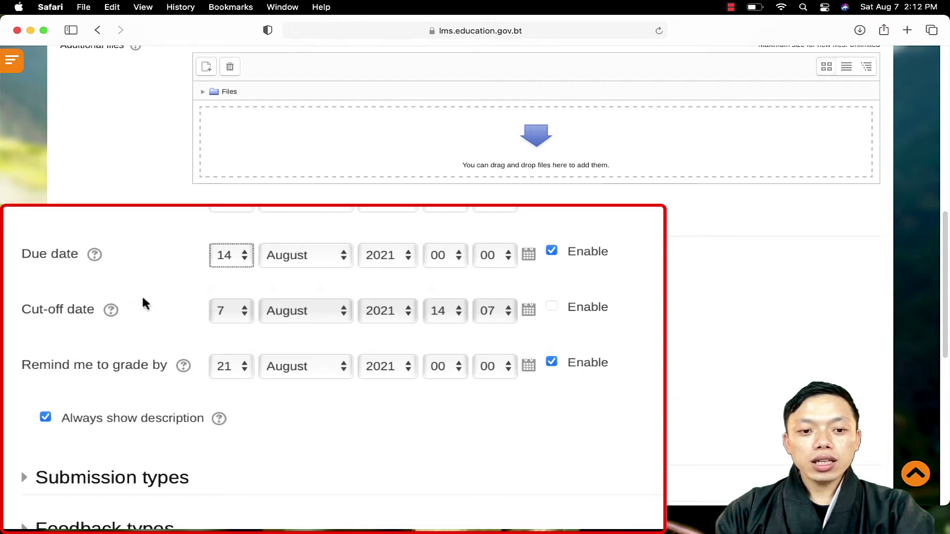
left_click(551, 306)
left_click(235, 312)
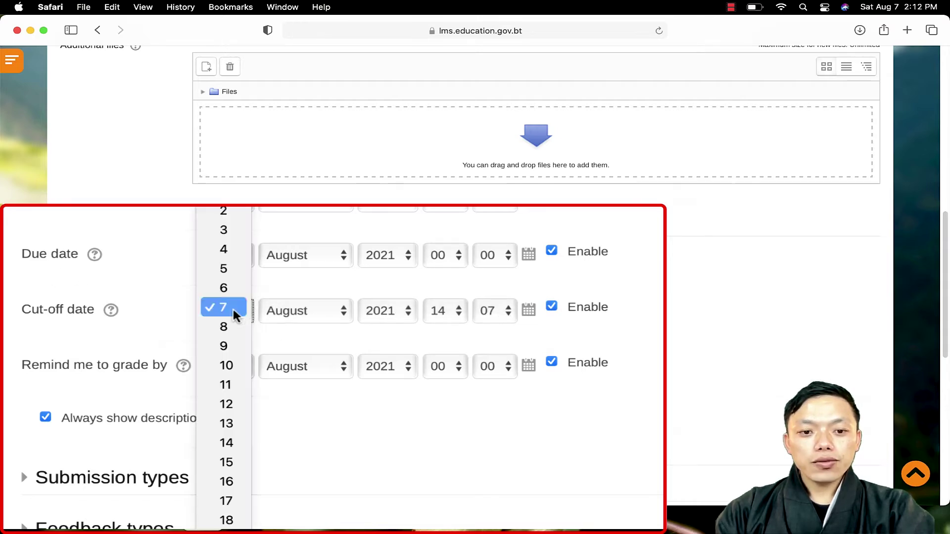
left_click(231, 445)
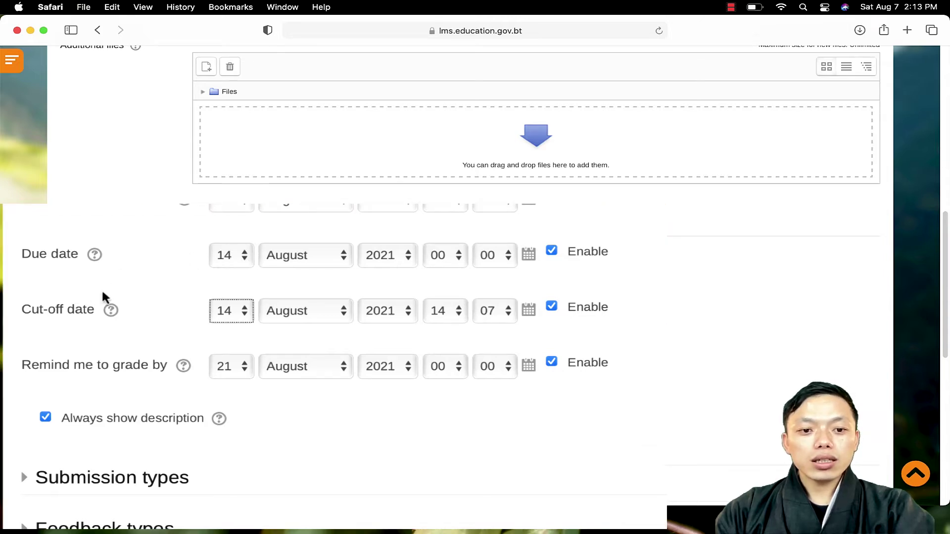
- Check the submission types against the format required in the description and set the maximum number of uploaded files to 5
scroll(265, 340, "down", 5)
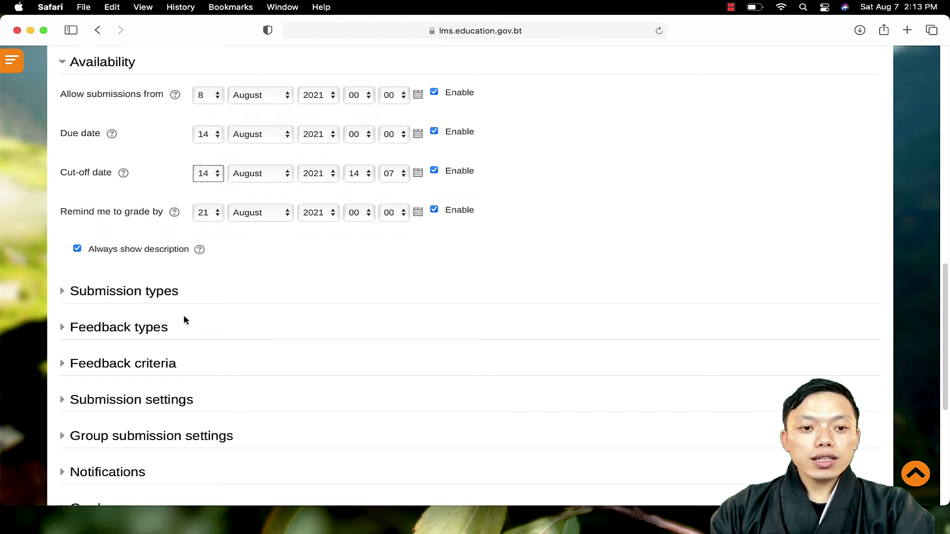
left_click(66, 296)
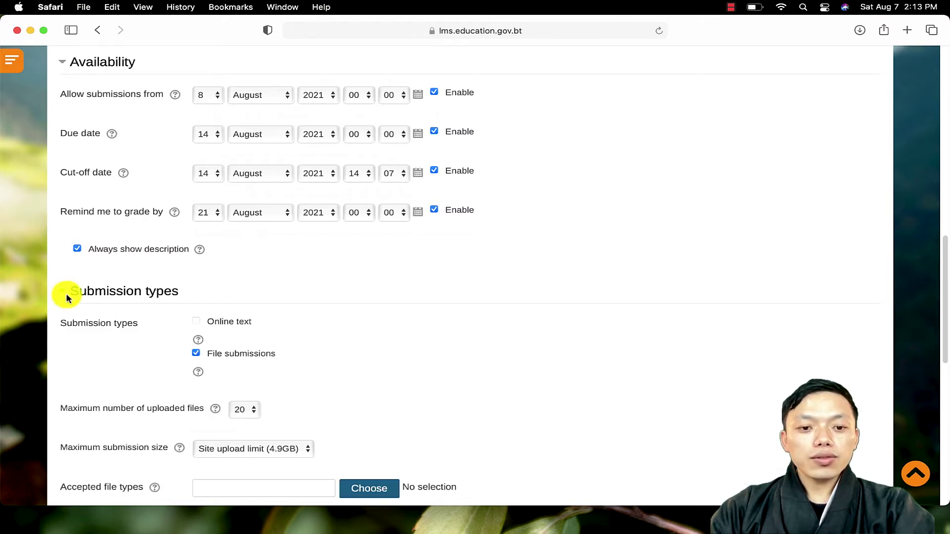
scroll(326, 289, "down", 1)
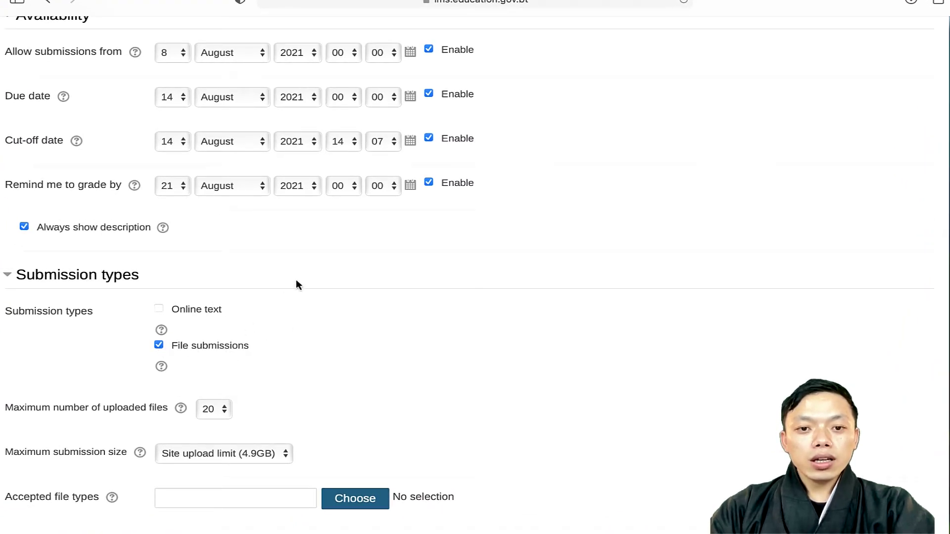
scroll(295, 279, "up", 10)
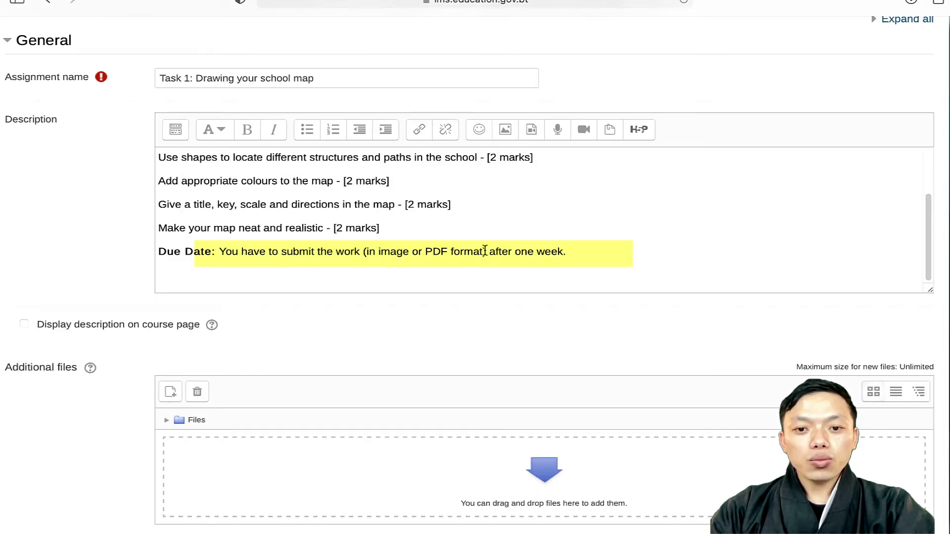
scroll(486, 251, "down", 15)
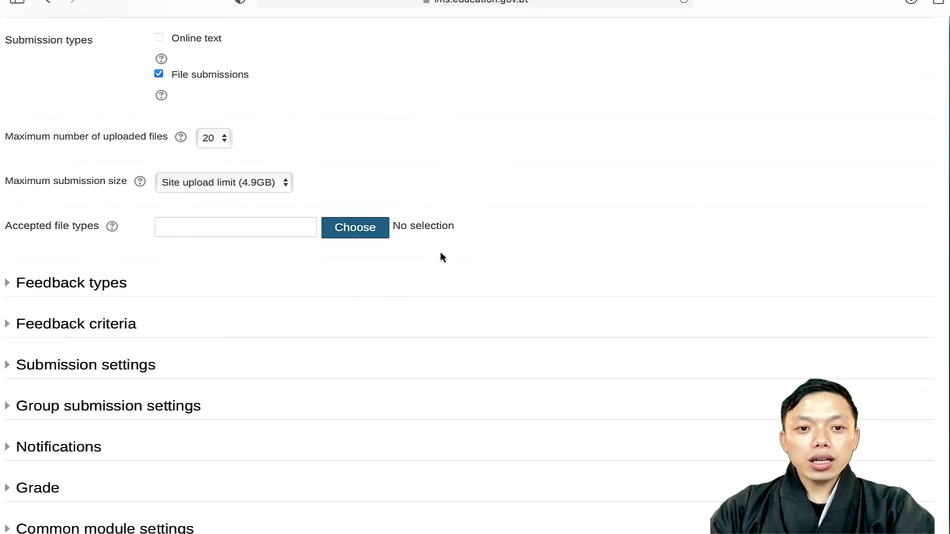
scroll(441, 257, "up", 3)
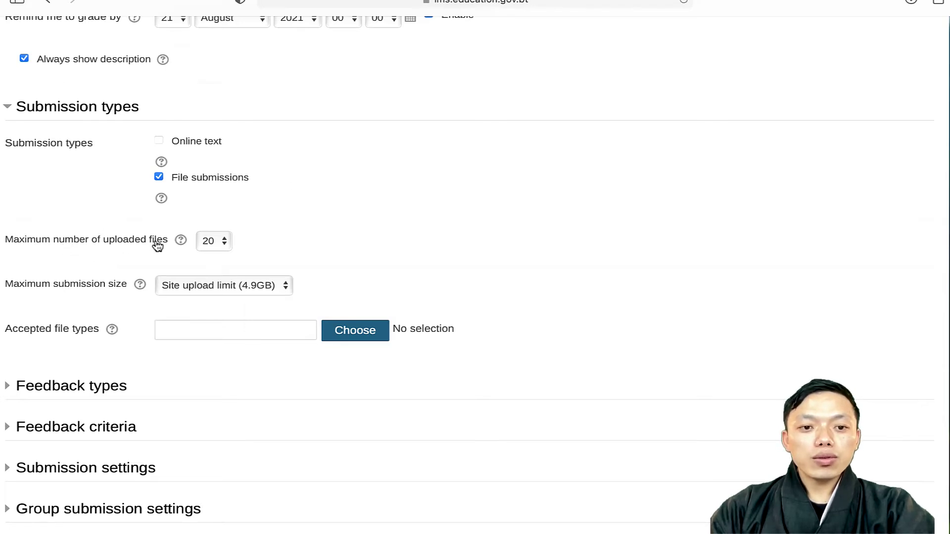
left_click(217, 242)
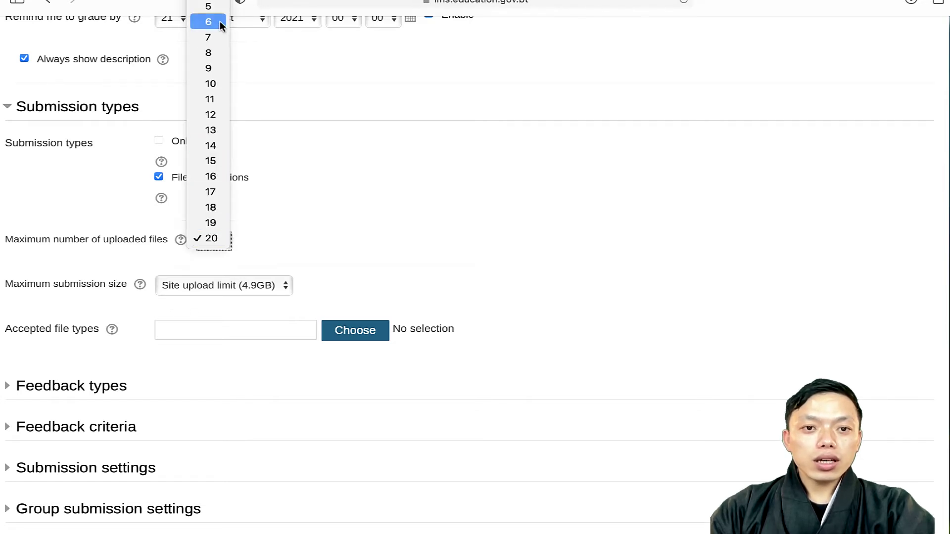
left_click(218, 8)
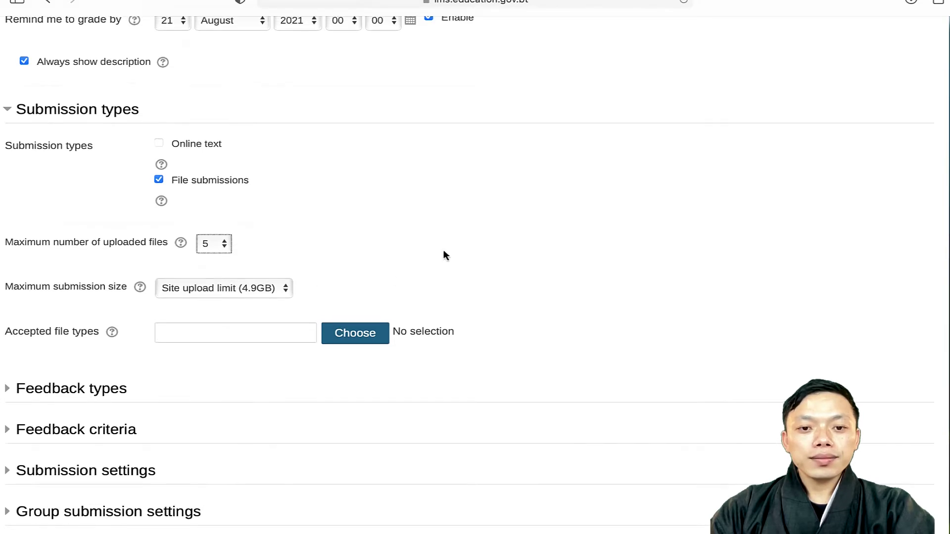
- Examine the submission size, accepted file types and feedback type options, then look over the remaining assignment settings sections
scroll(444, 254, "down", 2)
scroll(376, 248, "down", 1)
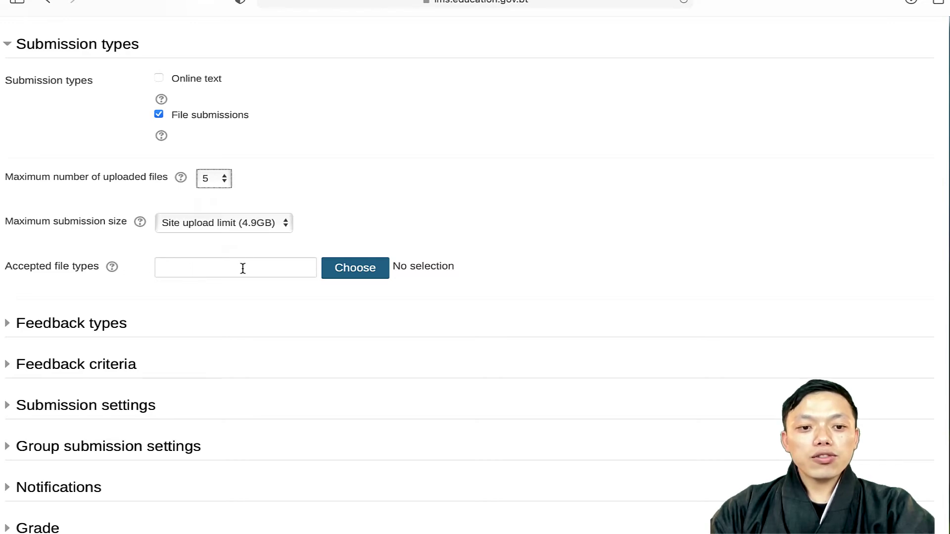
scroll(250, 264, "down", 4)
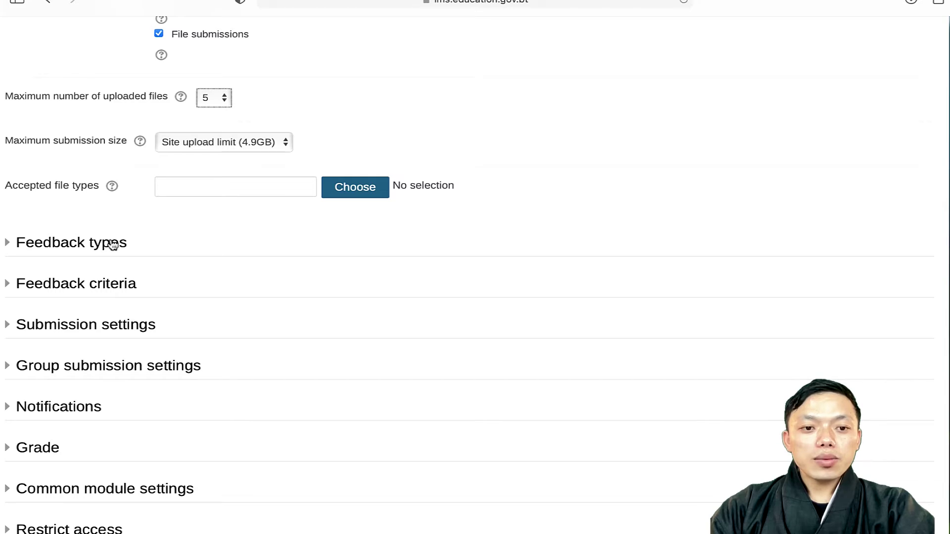
scroll(114, 249, "down", 1)
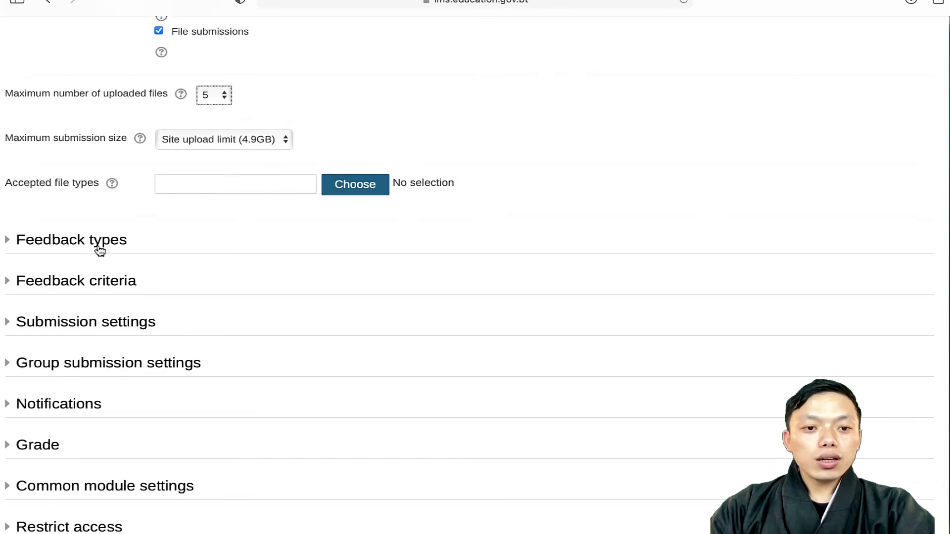
left_click(56, 246)
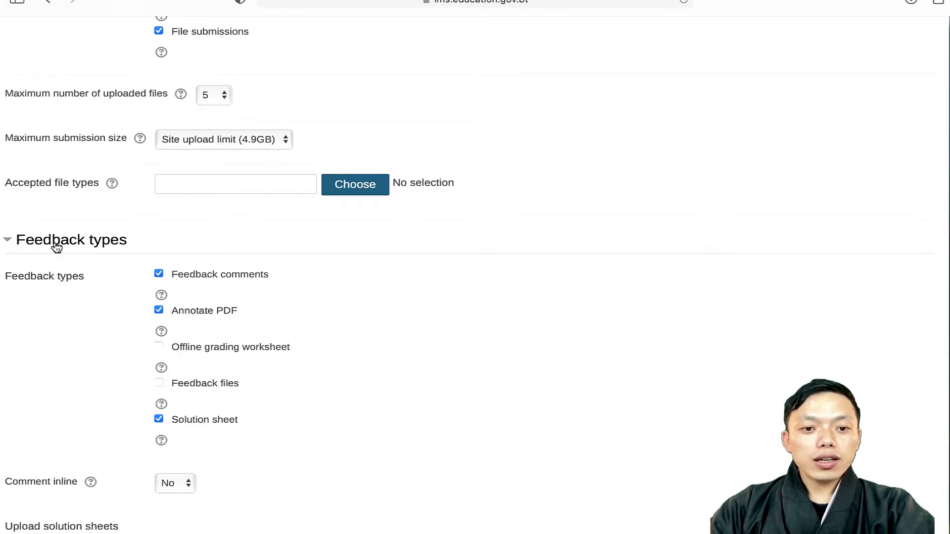
scroll(244, 268, "down", 1)
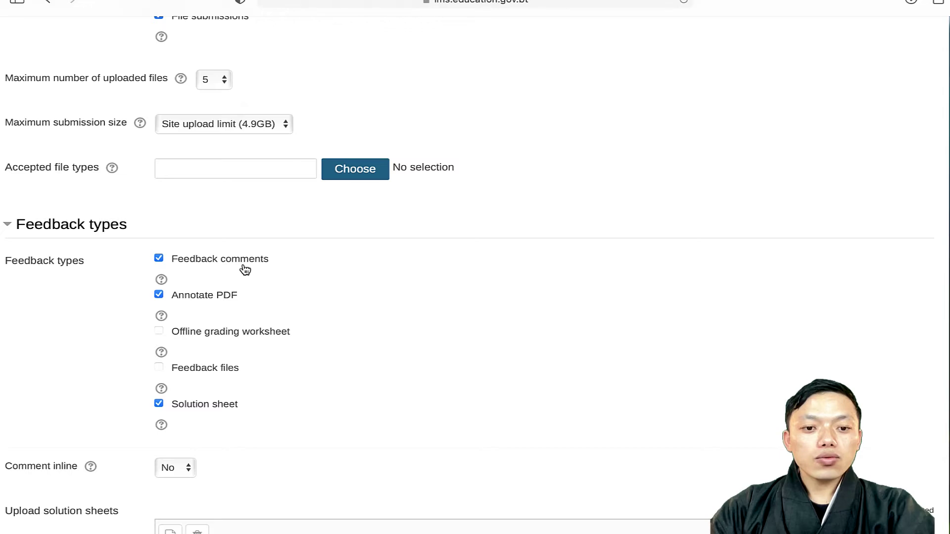
left_click(80, 235)
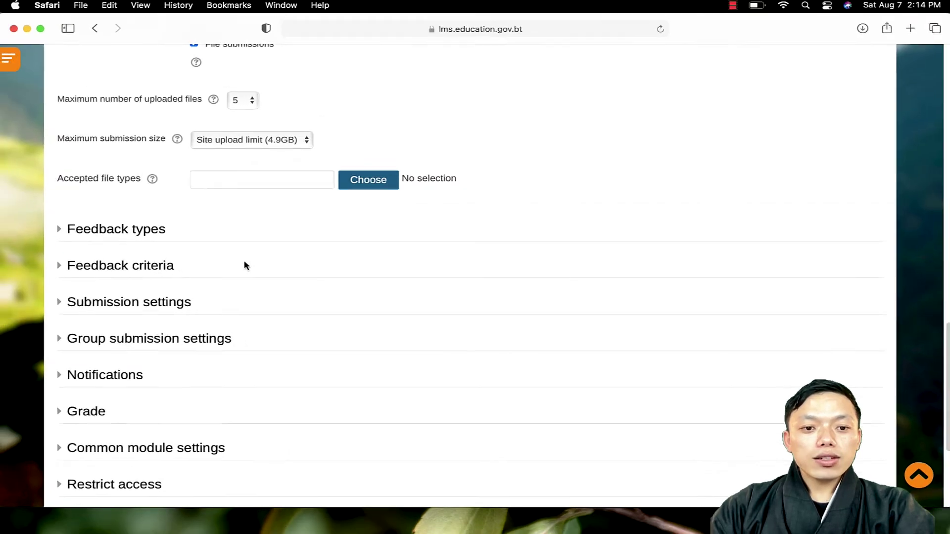
scroll(246, 265, "down", 2)
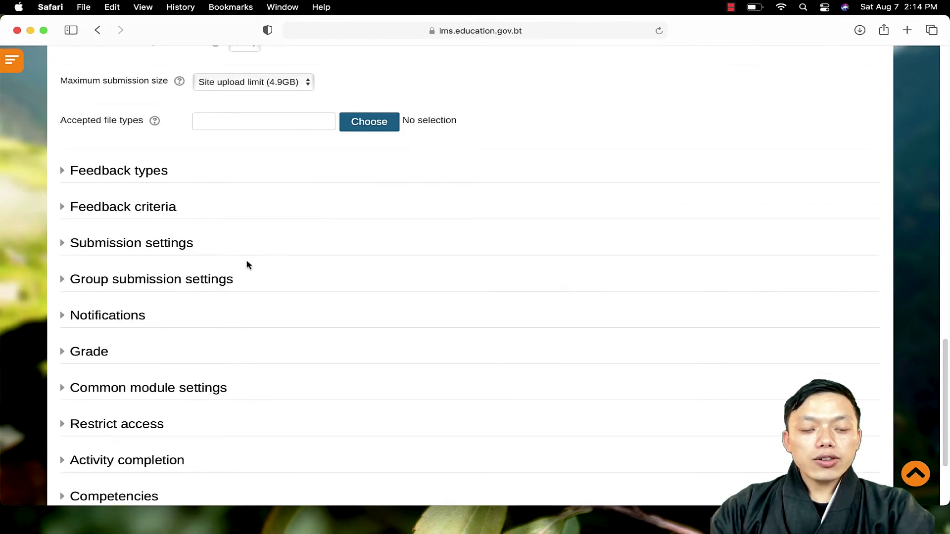
scroll(247, 261, "down", 1)
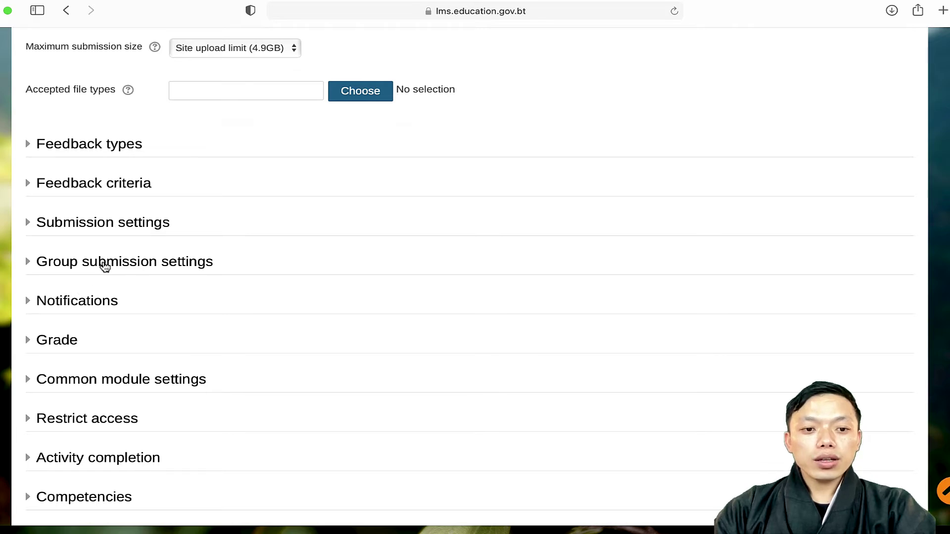
- In the assignment's Grade settings, keep the grade type as Point and set the maximum grade to 10
scroll(102, 267, "down", 1)
left_click(64, 324)
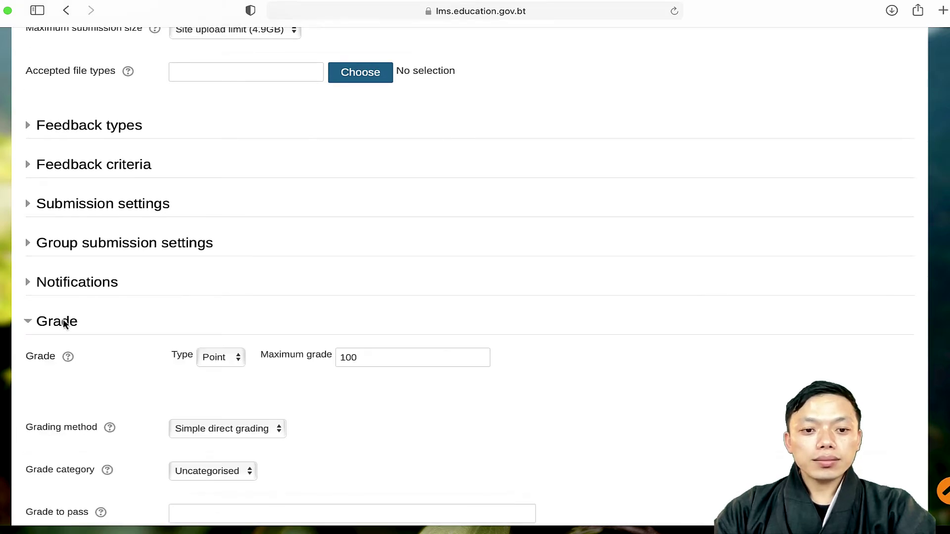
scroll(214, 265, "up", 1)
scroll(217, 265, "down", 5)
scroll(217, 265, "down", 1)
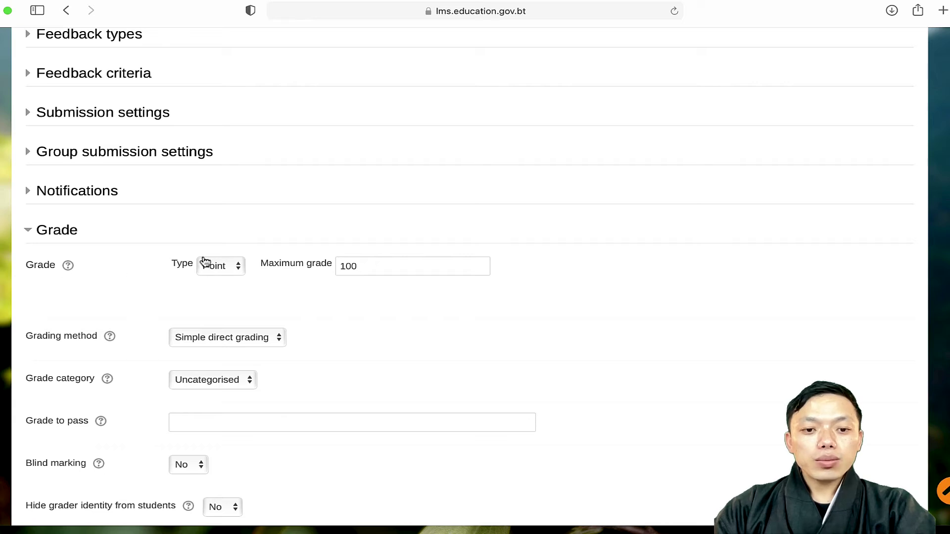
left_click(228, 266)
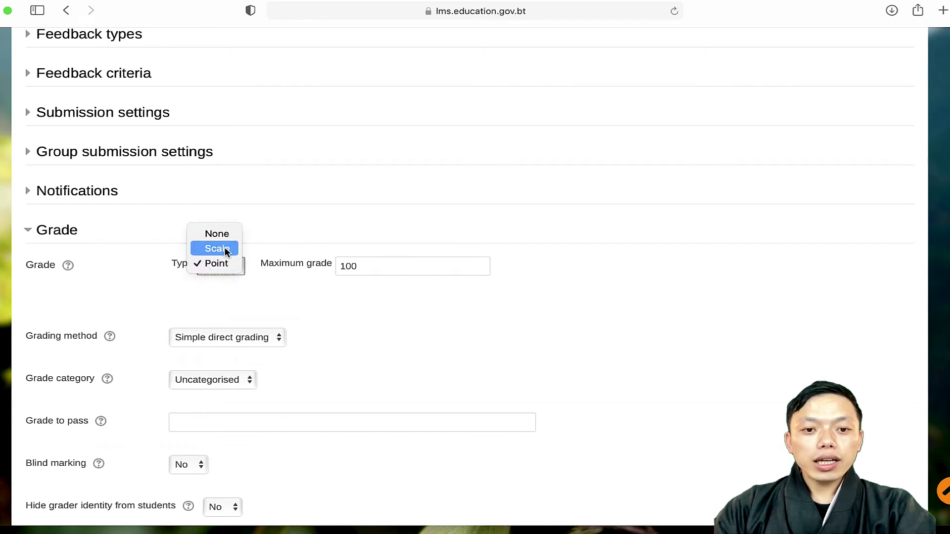
left_click(221, 265)
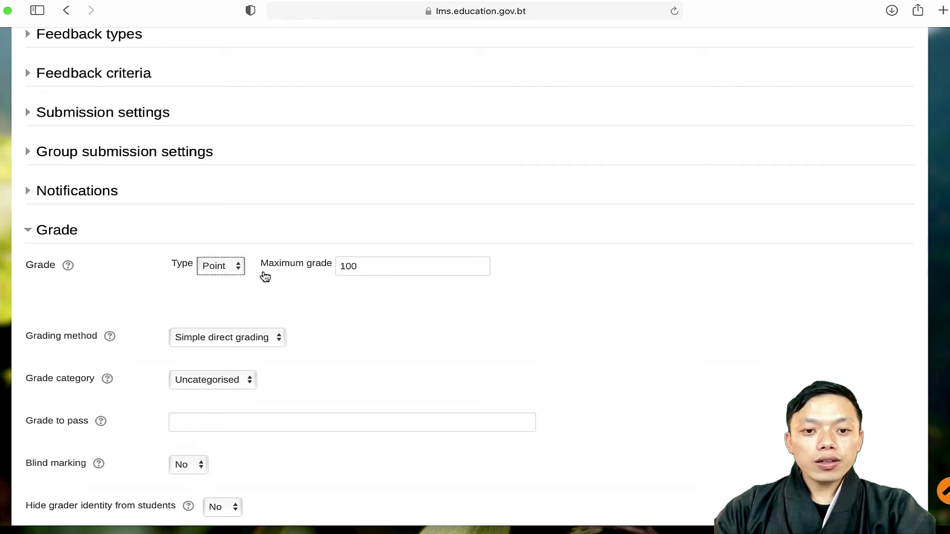
left_click_drag(371, 266, 340, 267)
type("10")
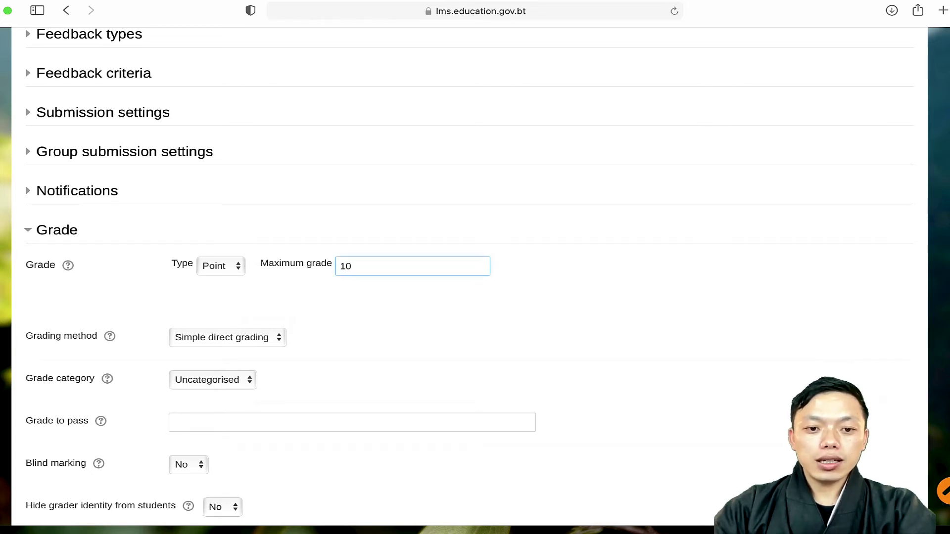
- Choose Simple direct grading as the assignment's grading method
scroll(347, 284, "down", 1)
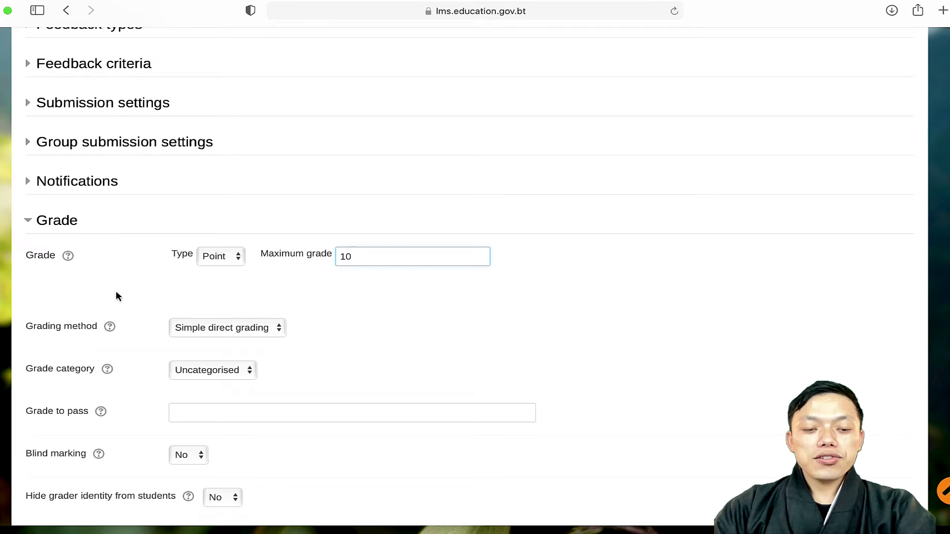
scroll(388, 321, "down", 3)
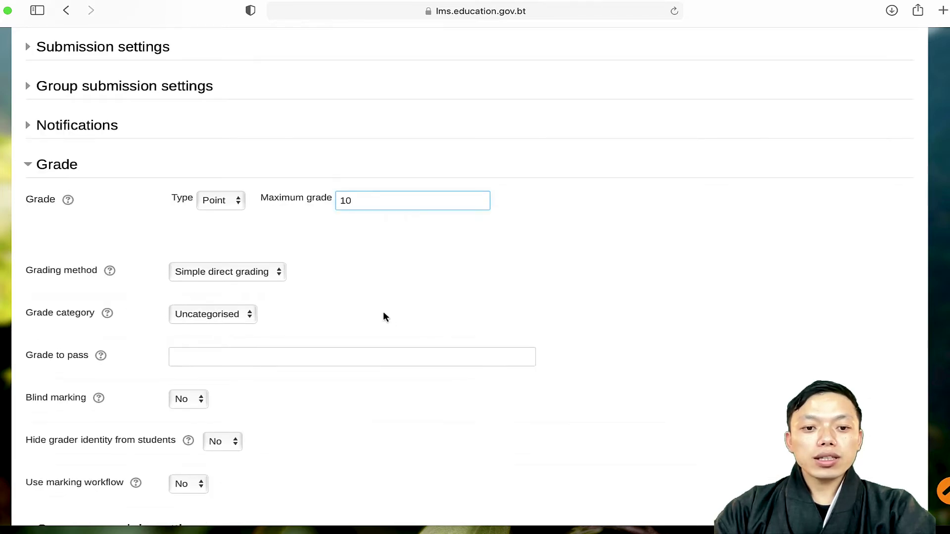
left_click(266, 278)
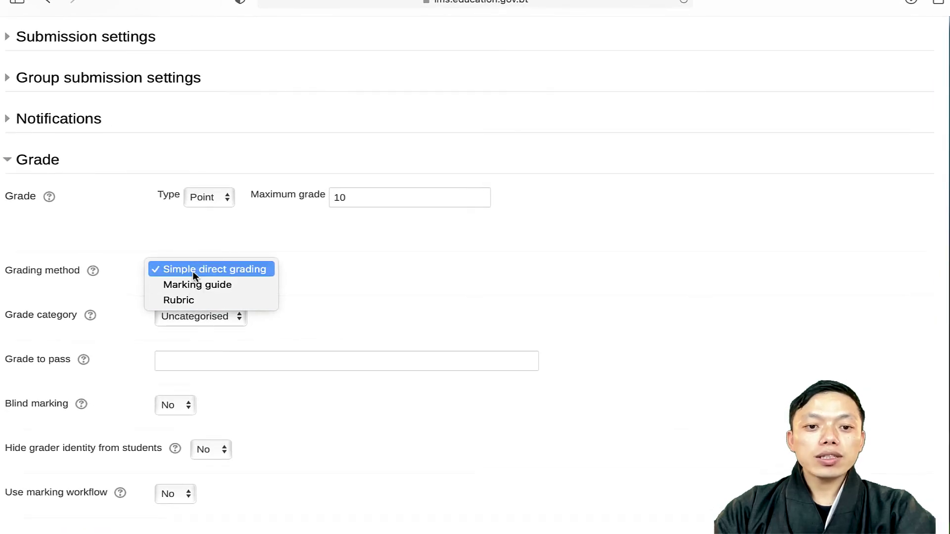
left_click(193, 272)
scroll(339, 276, "down", 1)
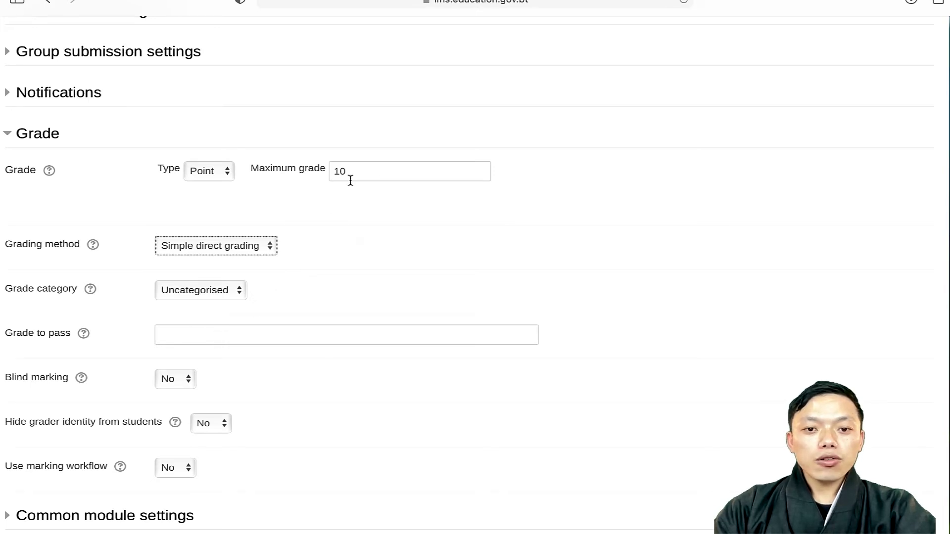
left_click(241, 335)
type("5")
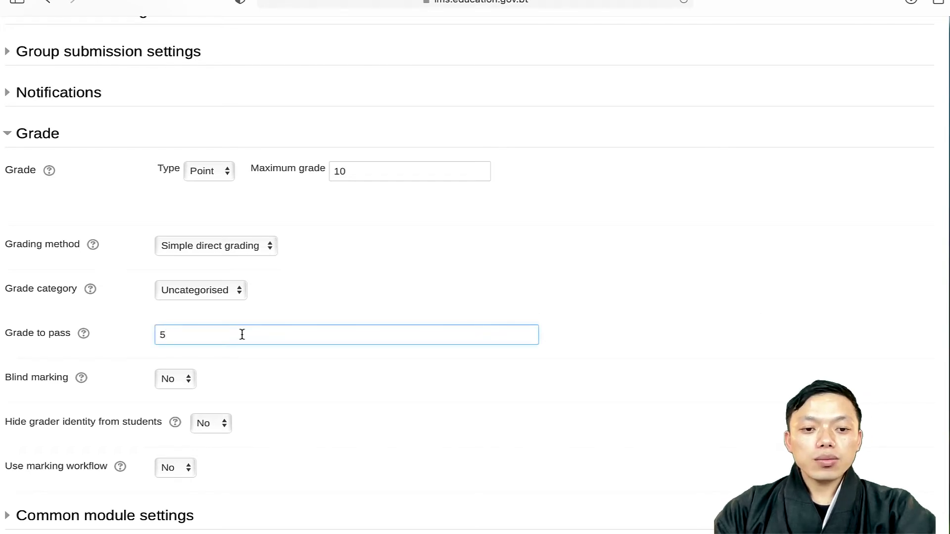
key("BackSpace")
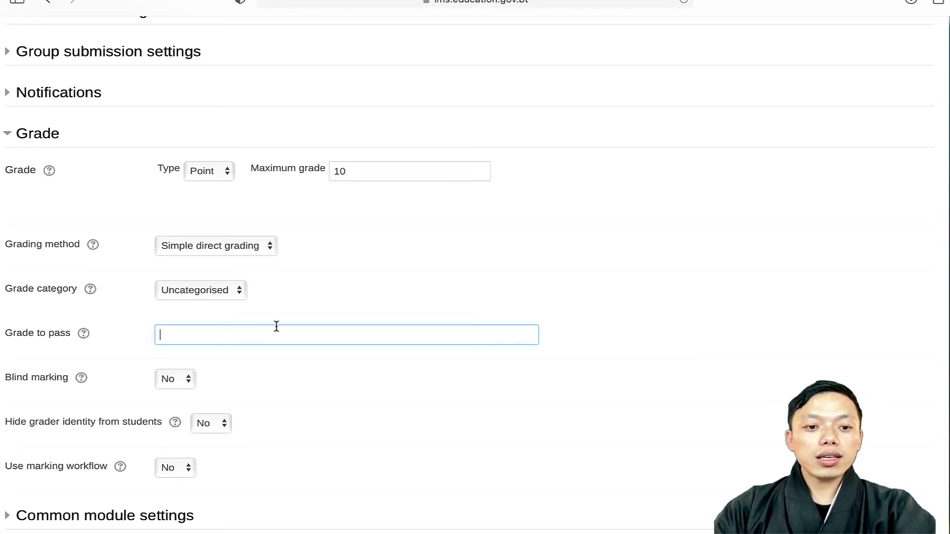
- Leave the marking options and remaining sections at their defaults, save the assignment and display its page
scroll(275, 324, "down", 1)
scroll(272, 324, "down", 1)
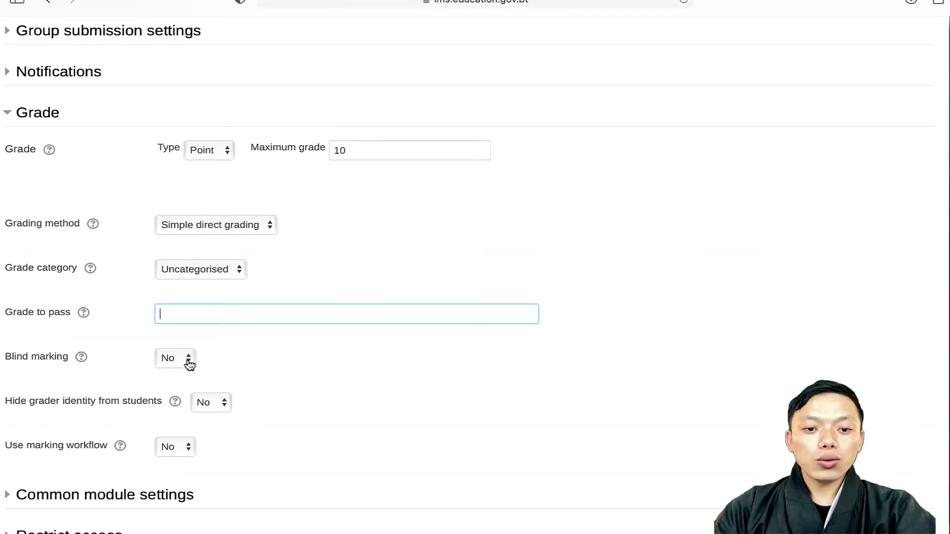
scroll(287, 347, "down", 4)
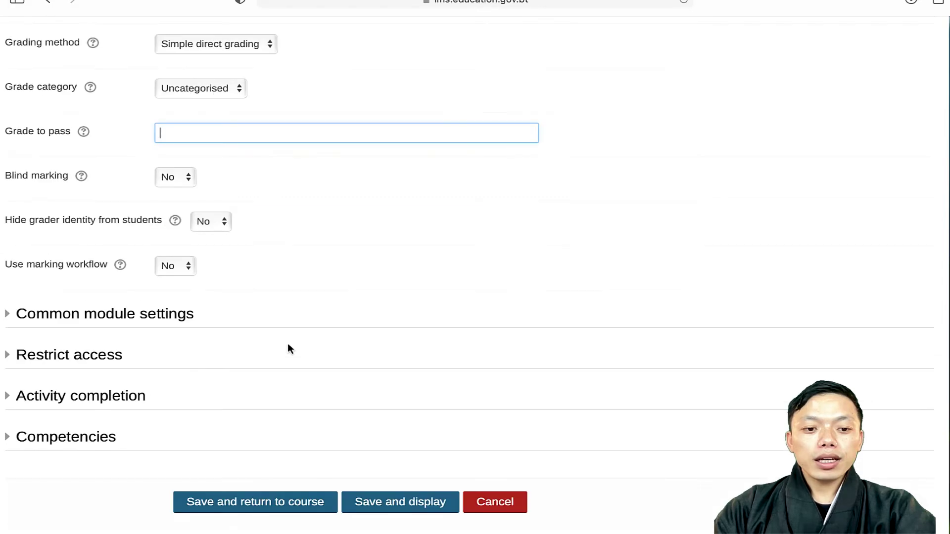
scroll(289, 346, "down", 1)
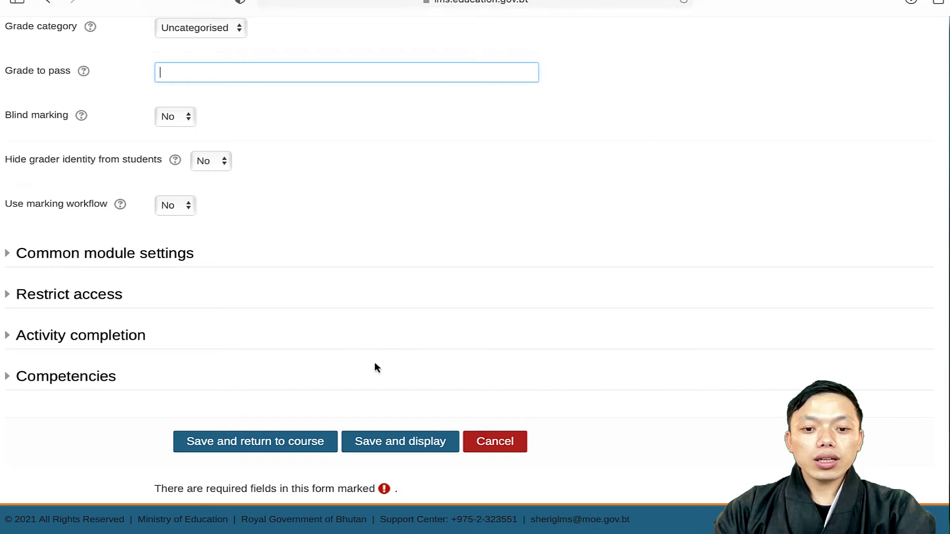
left_click(386, 448)
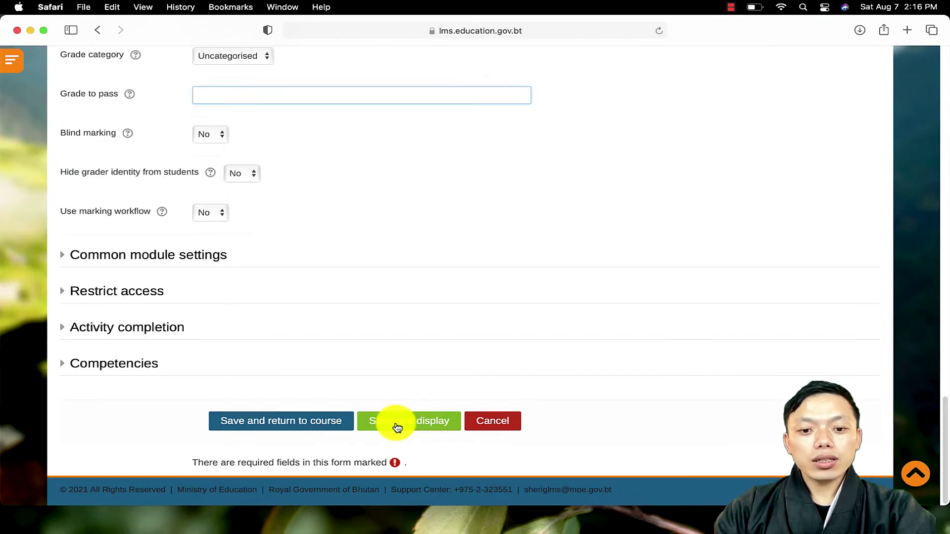
left_click(397, 428)
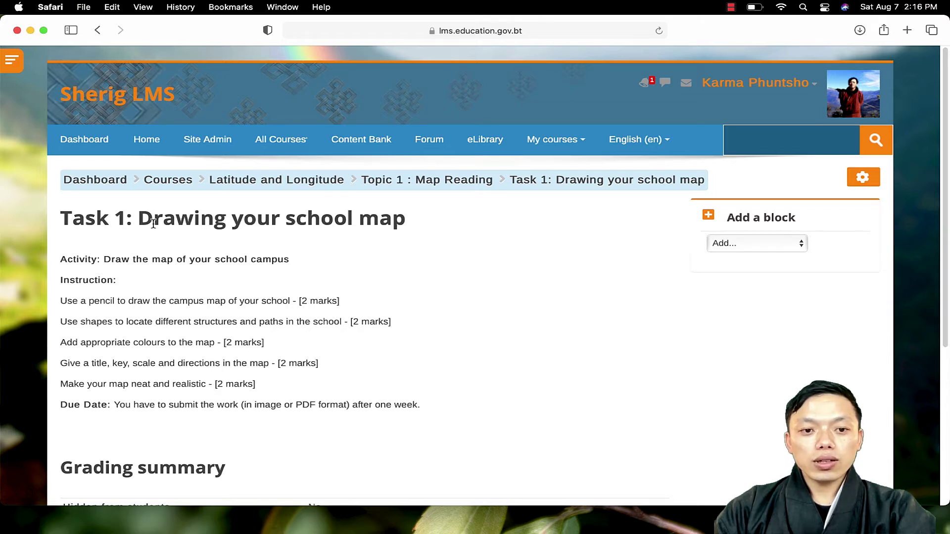
- Review the saved assignment's title, instructions, marks and grading summary with the due date
scroll(370, 235, "down", 1)
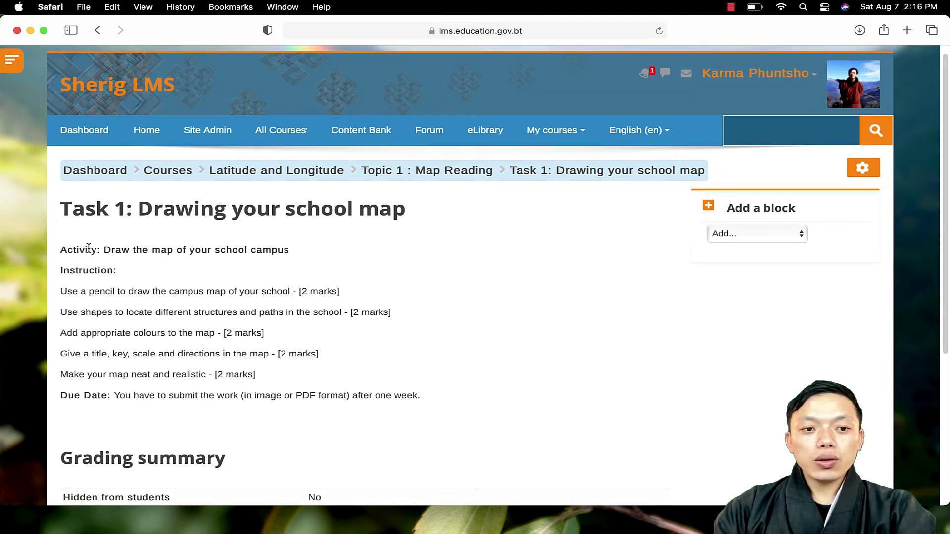
scroll(248, 289, "down", 2)
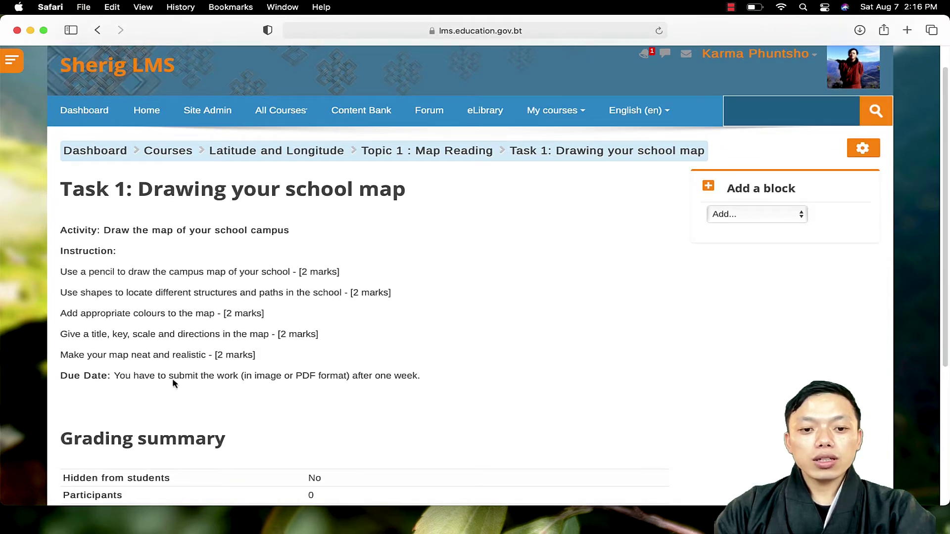
scroll(312, 372, "down", 5)
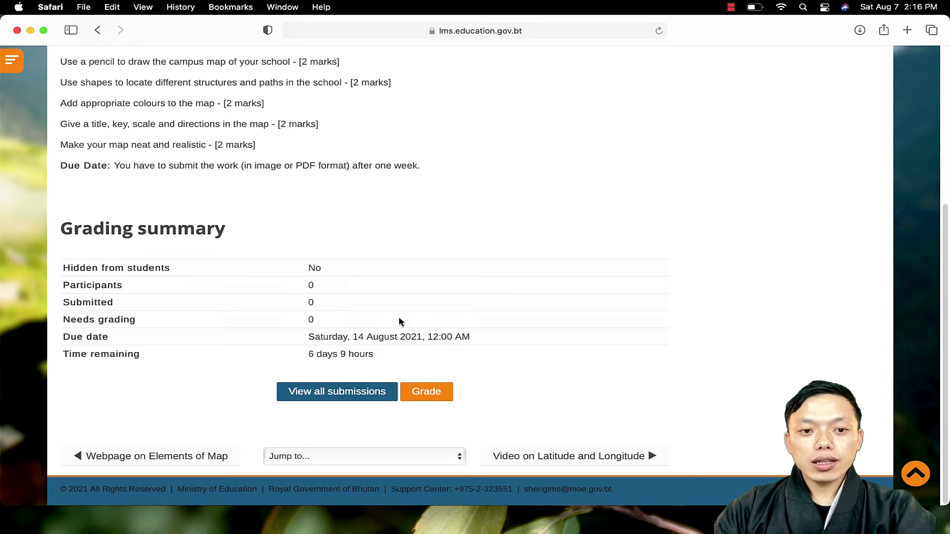
scroll(400, 295, "up", 6)
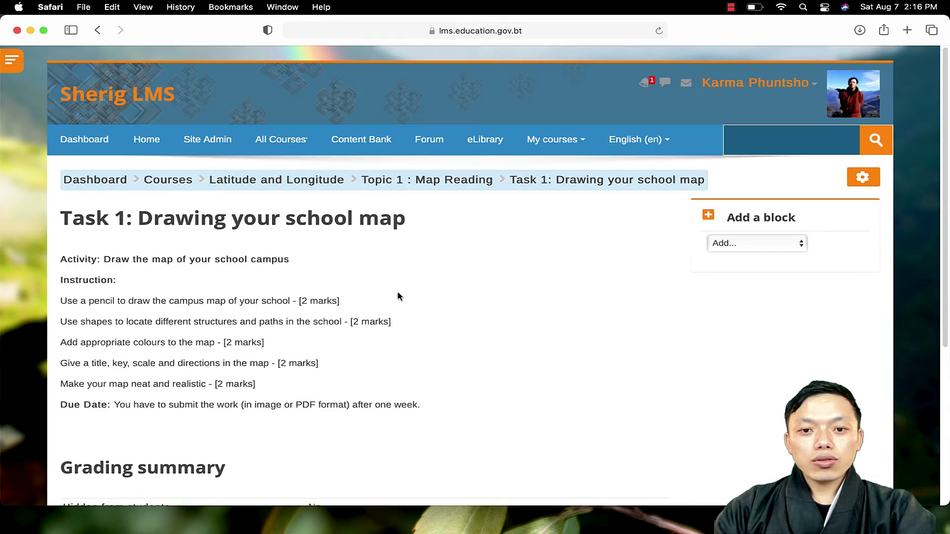
- Return to Topic 1, move the Task 1 assignment directly below the Elements of Map interactive resource and indent it two levels
left_click(438, 181)
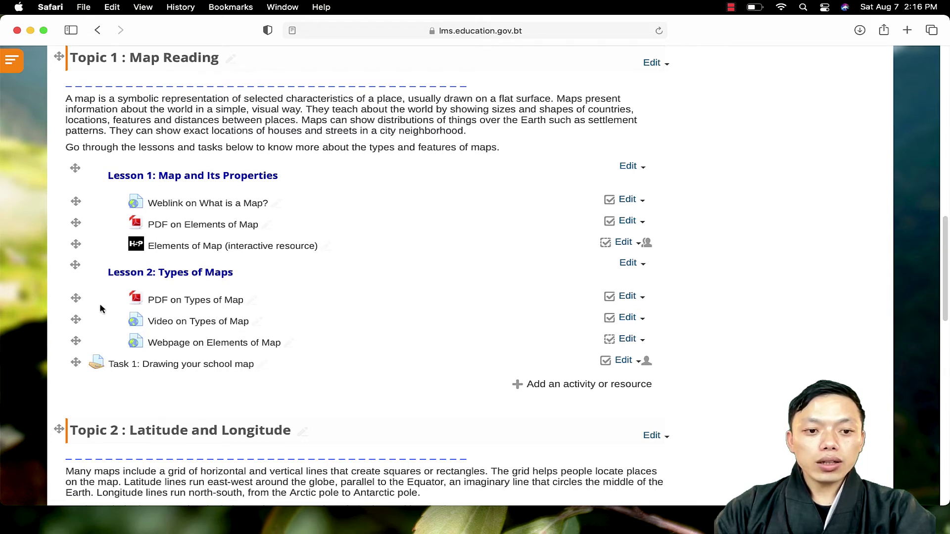
left_click_drag(76, 361, 94, 262)
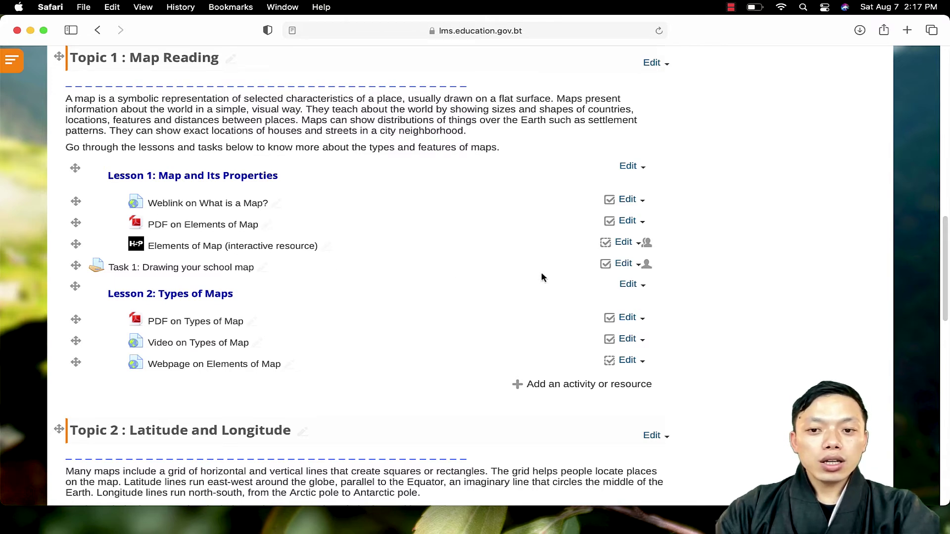
left_click(627, 266)
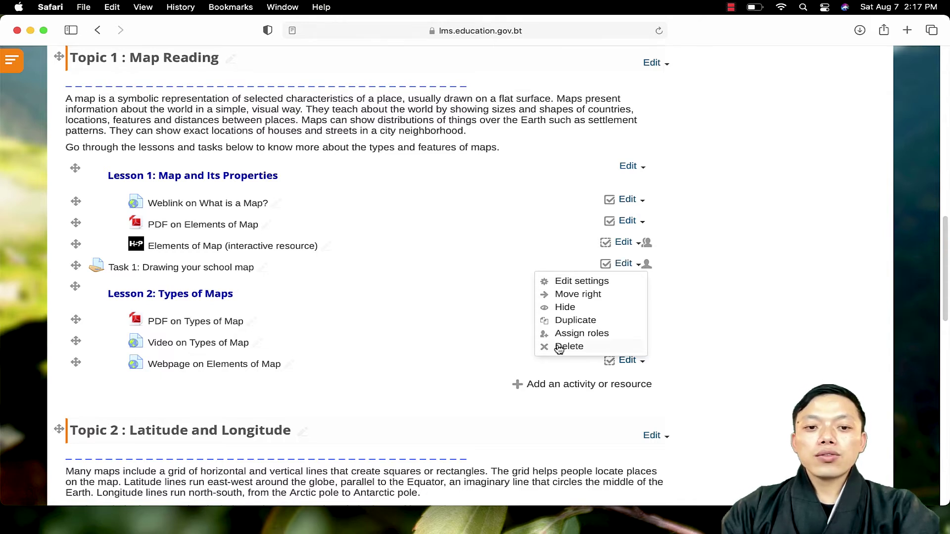
left_click(583, 294)
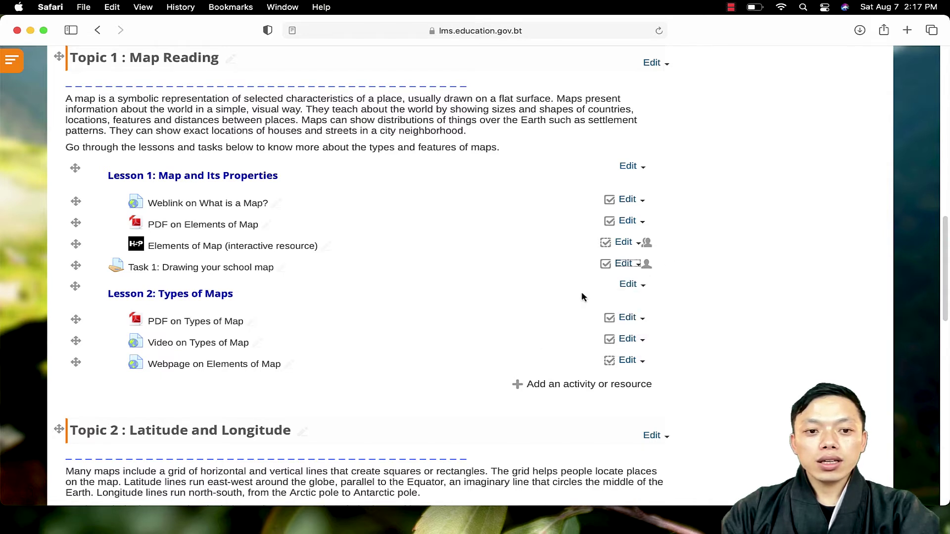
left_click(624, 264)
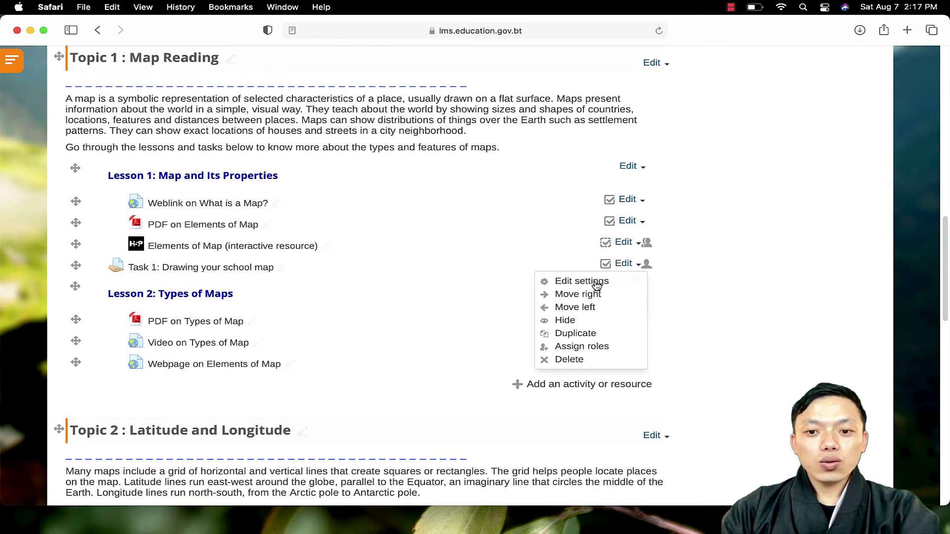
left_click(582, 296)
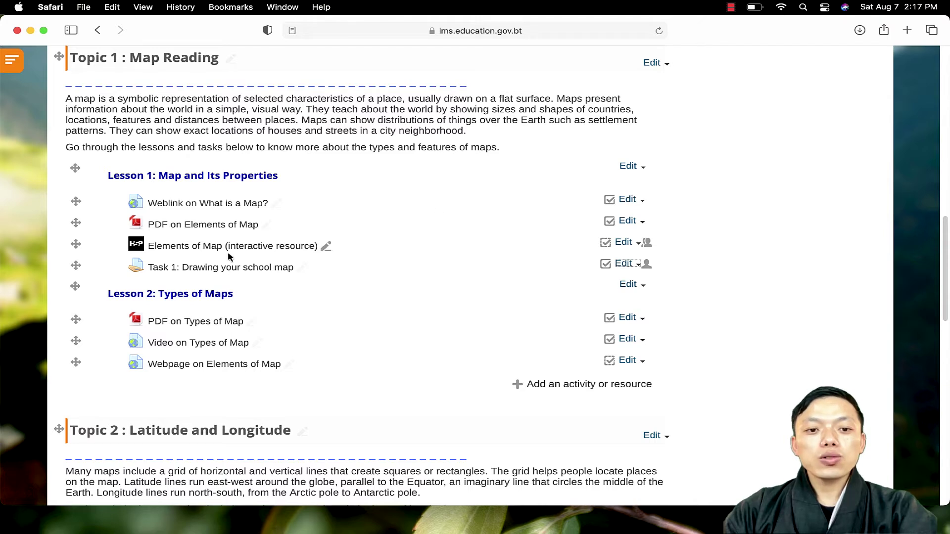
left_click(302, 270)
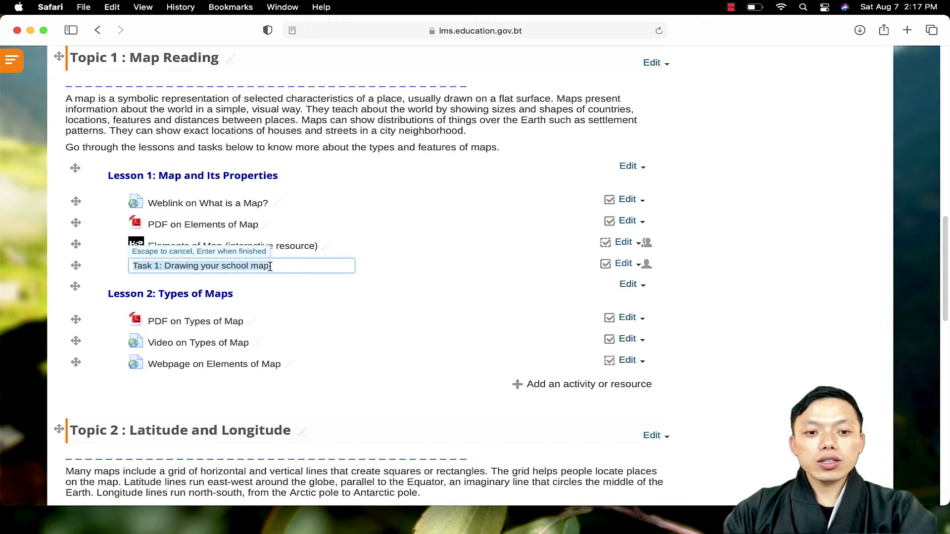
key("Return")
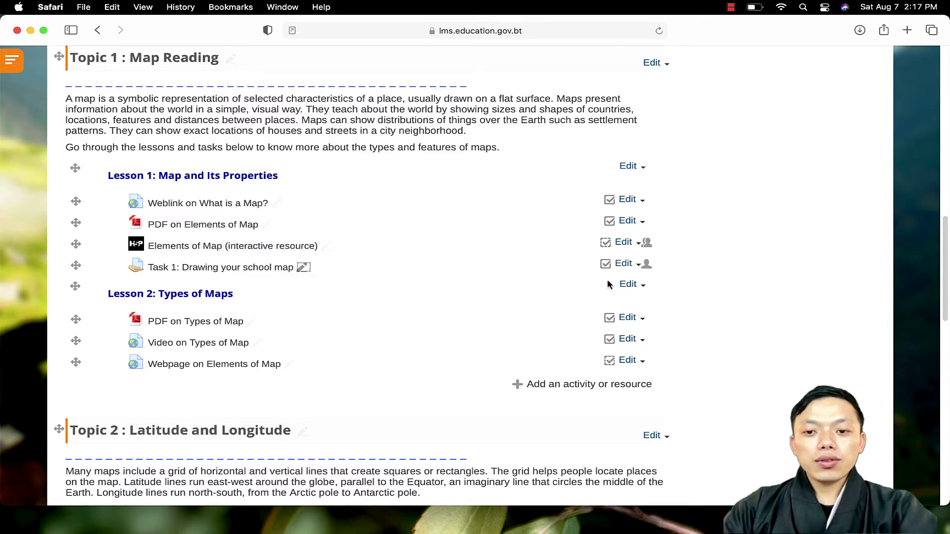
left_click(626, 268)
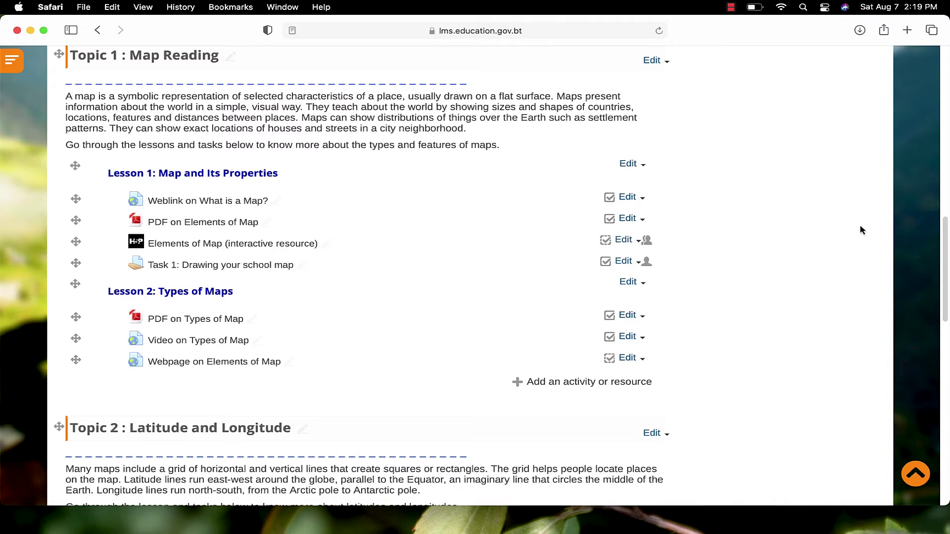
- Add a new Quiz activity to Topic 3: Time Calculation, below the Lesson 4 resources
scroll(812, 277, "down", 10)
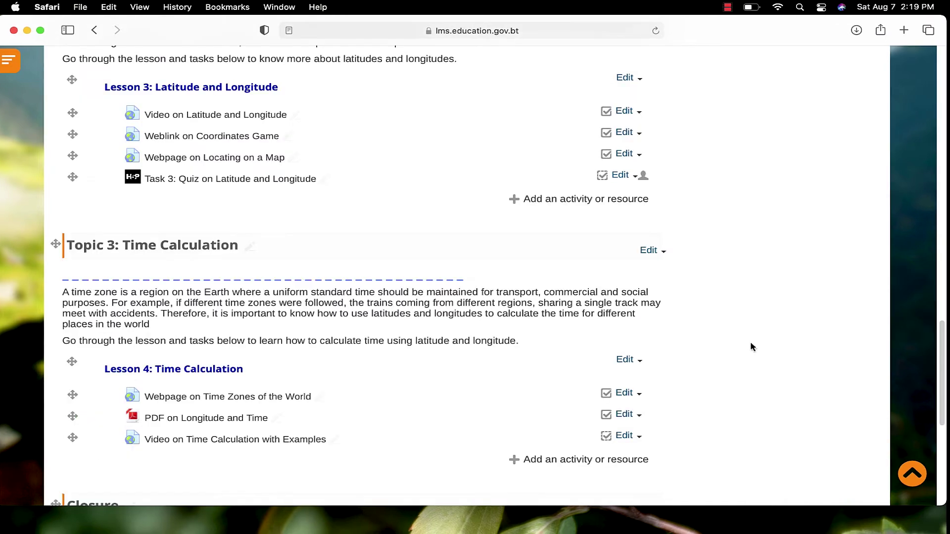
left_click(577, 463)
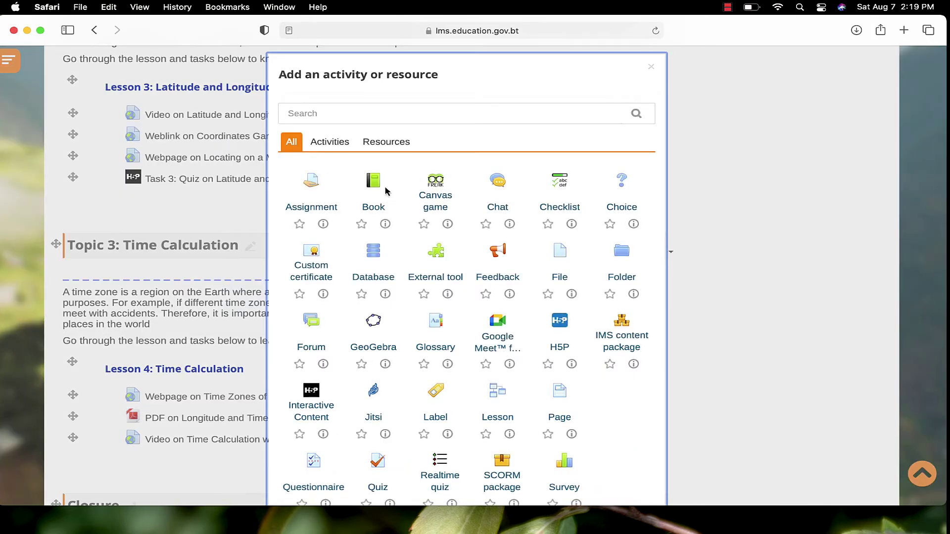
left_click(330, 144)
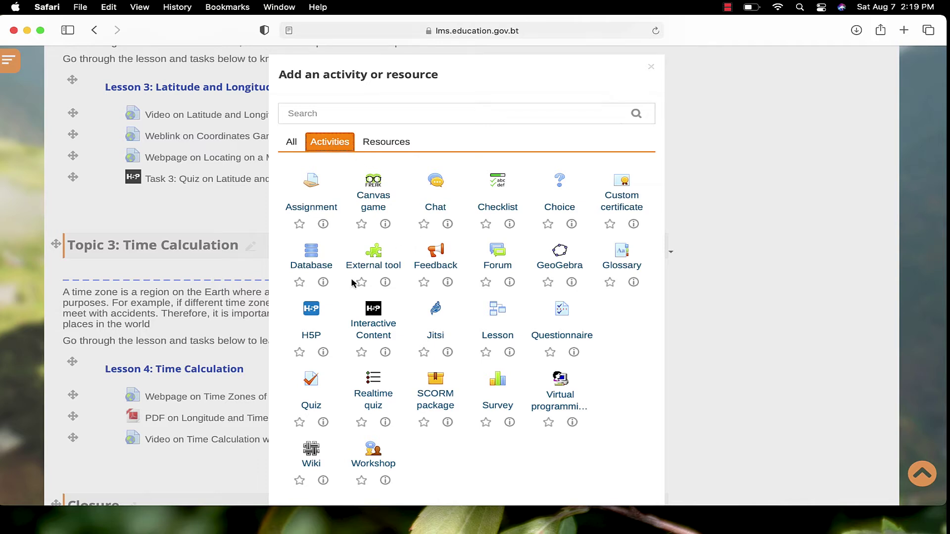
left_click(316, 395)
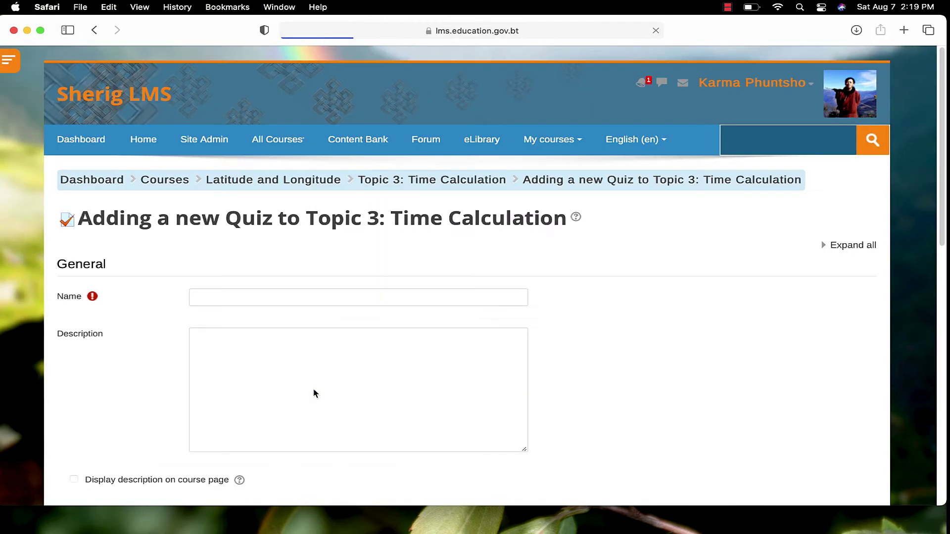
- Name the quiz "Task 3: Quiz on Time Calculation" and leave its description empty
left_click(321, 301)
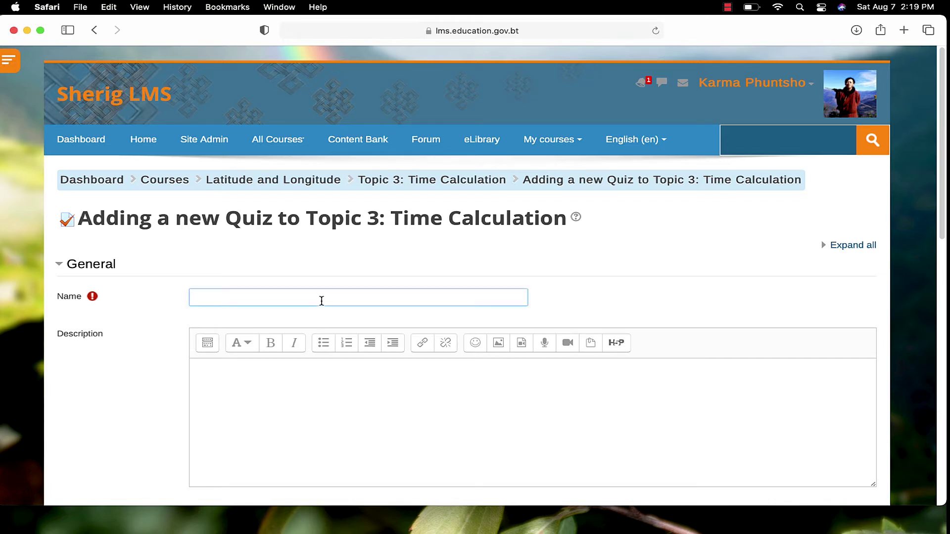
type("Task 3: ")
type("Quiz on ")
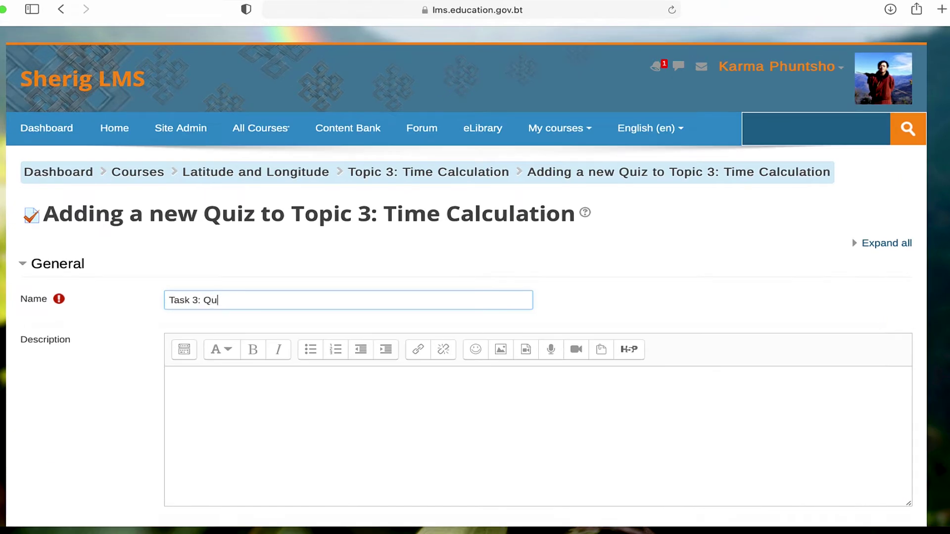
type("Time Calculation")
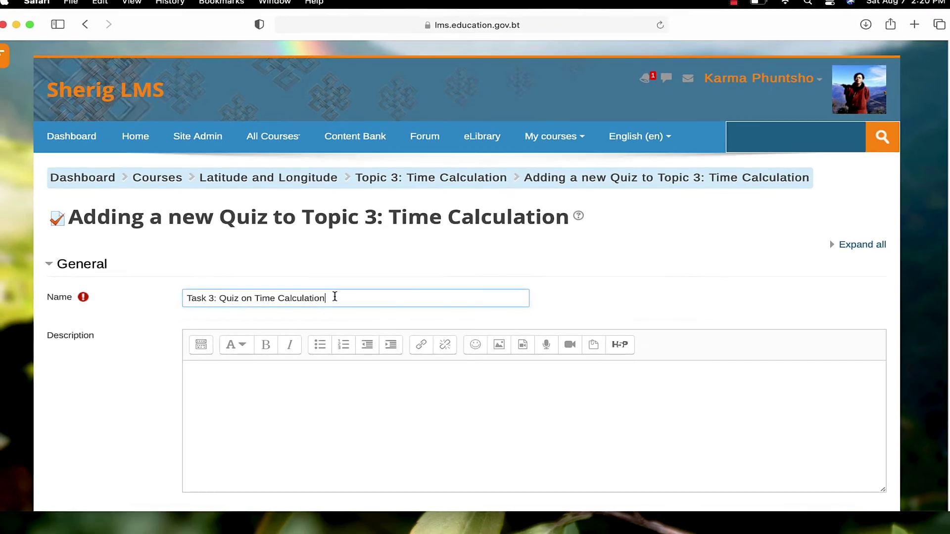
scroll(423, 255, "down", 5)
left_click(422, 255)
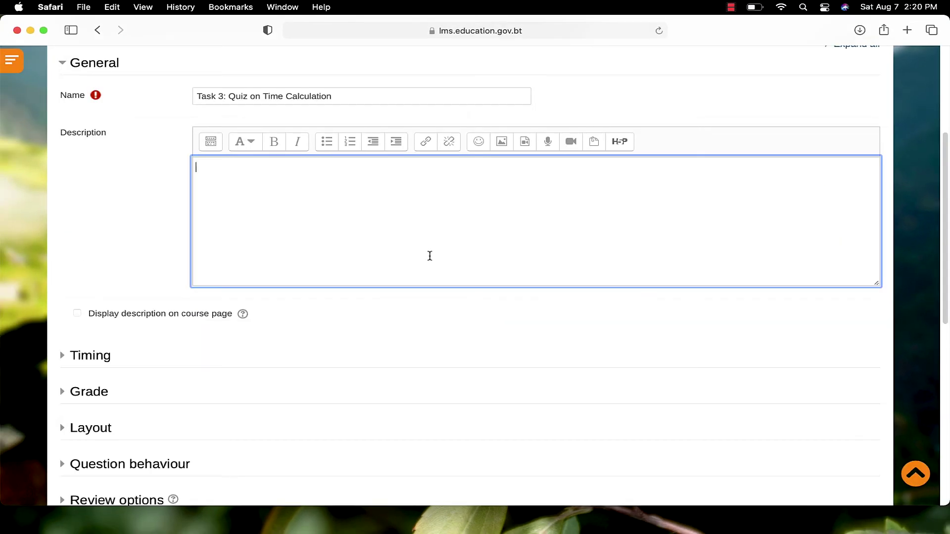
- Enable the quiz's opening date of 7 August 2021 and set its closing date to 14 August 2021, without a time limit
left_click(101, 359)
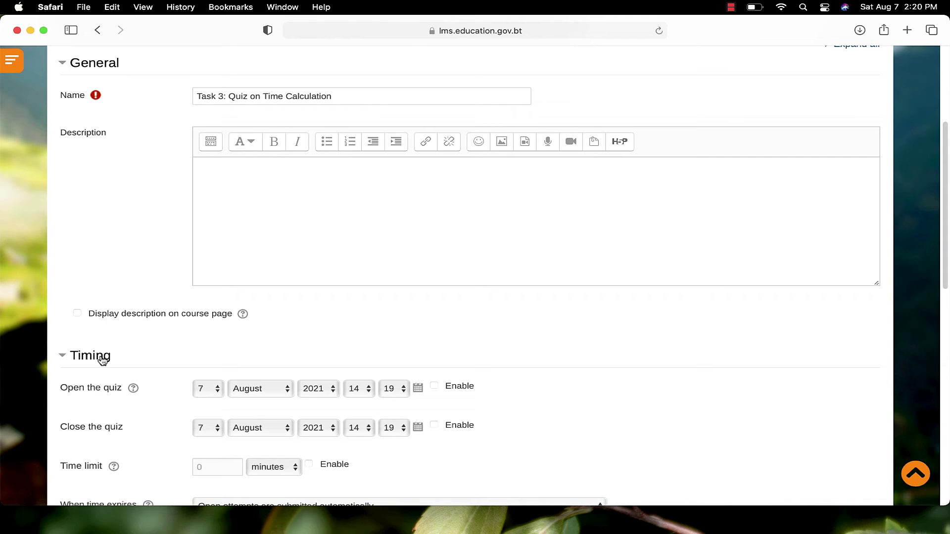
scroll(101, 359, "down", 1)
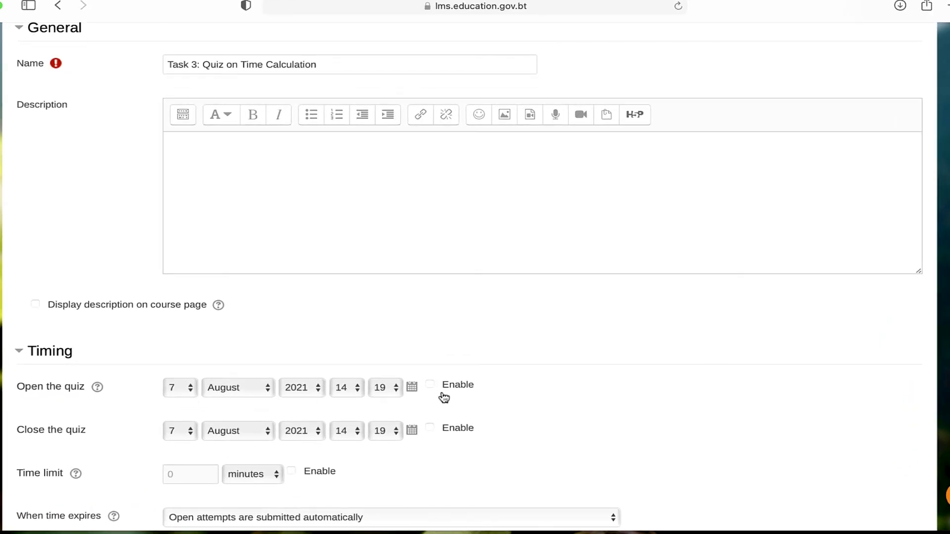
left_click(429, 385)
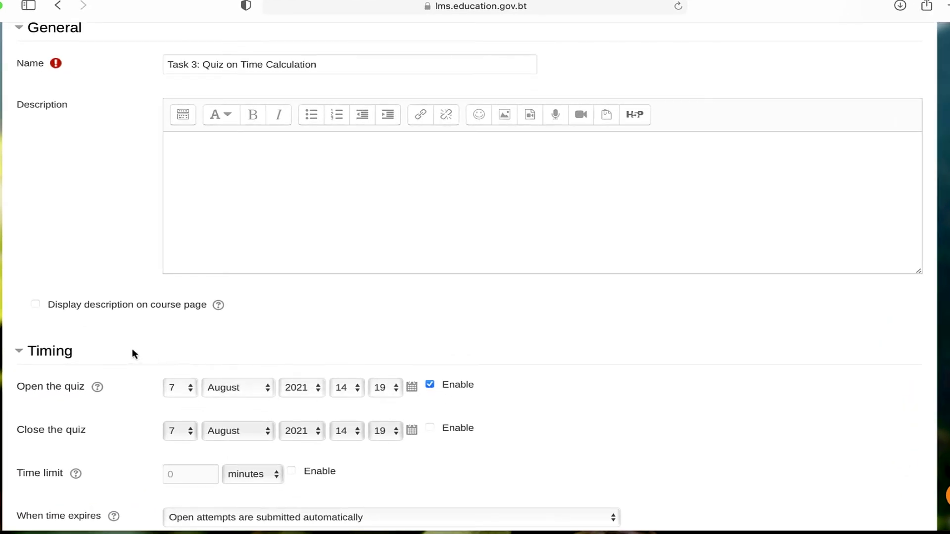
scroll(133, 353, "up", 1)
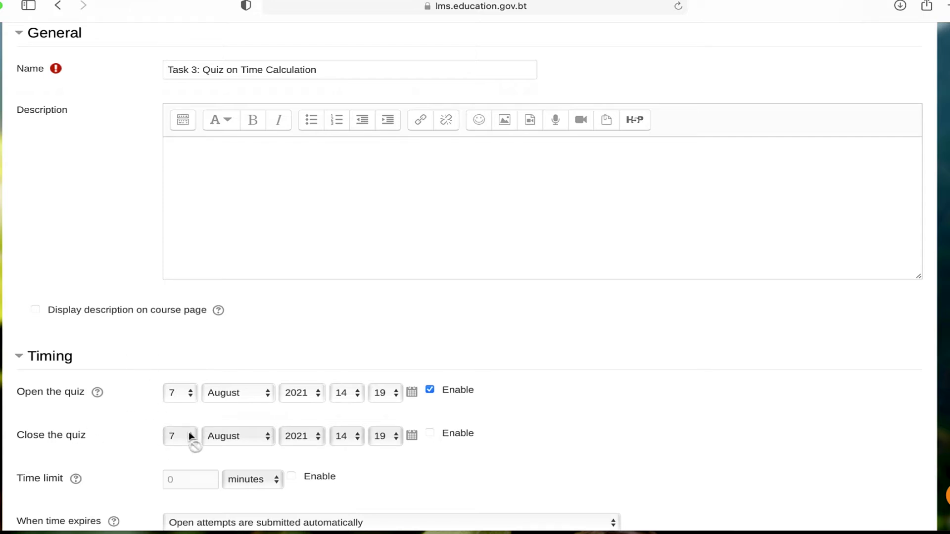
left_click(431, 436)
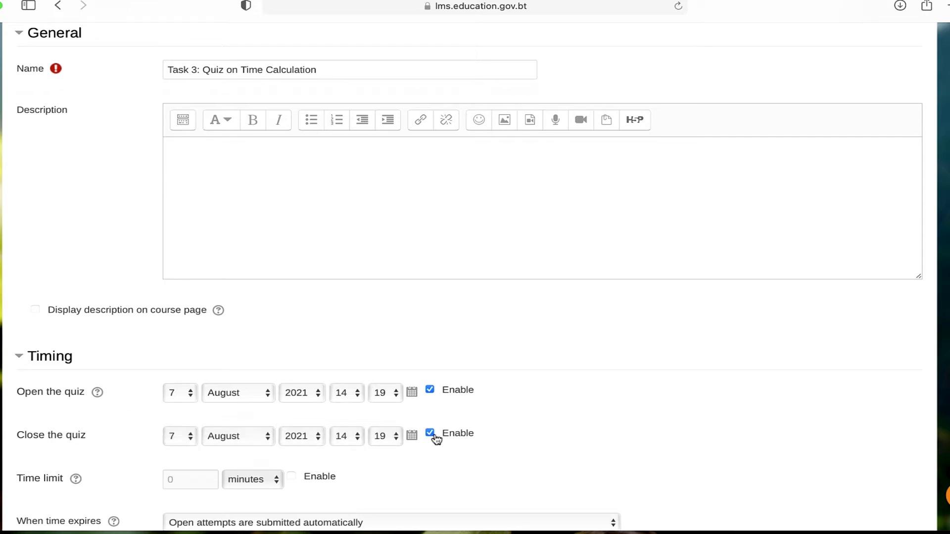
left_click(191, 439)
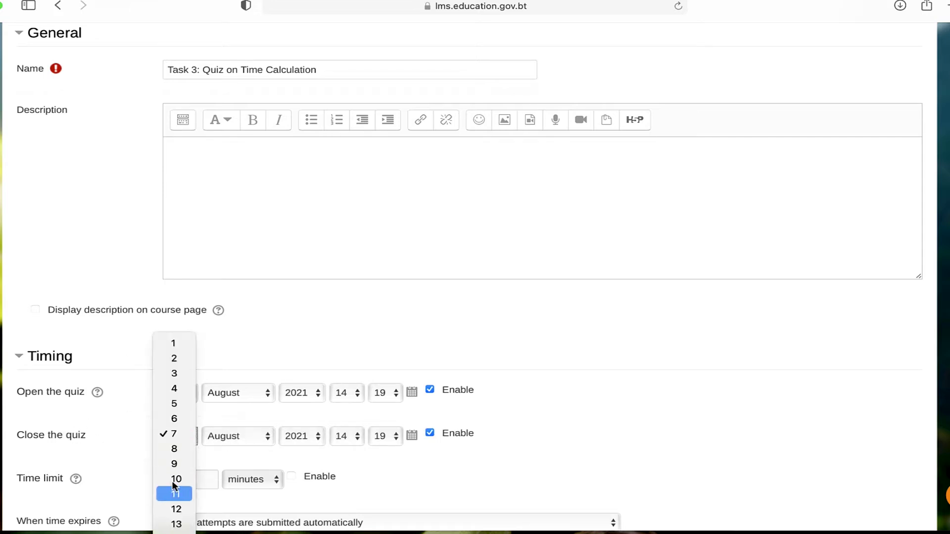
left_click(174, 531)
scroll(186, 378, "down", 5)
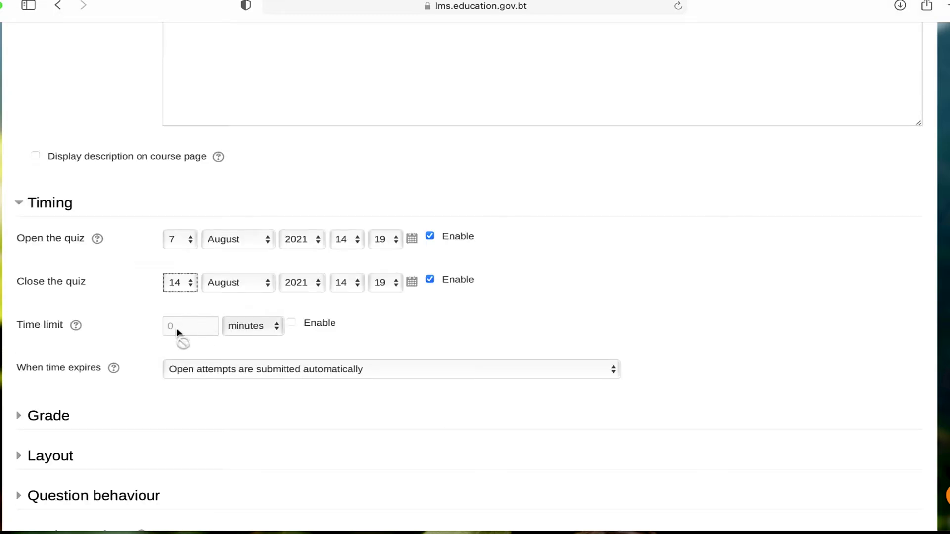
scroll(187, 331, "down", 1)
scroll(186, 331, "down", 4)
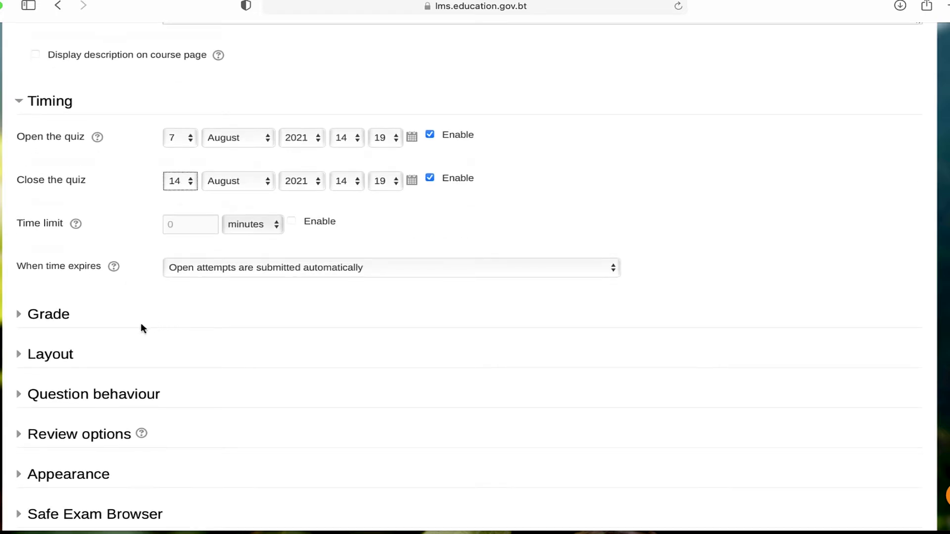
- Review the quiz's grade category, grade to pass, attempts allowed and grading method settings
left_click(31, 319)
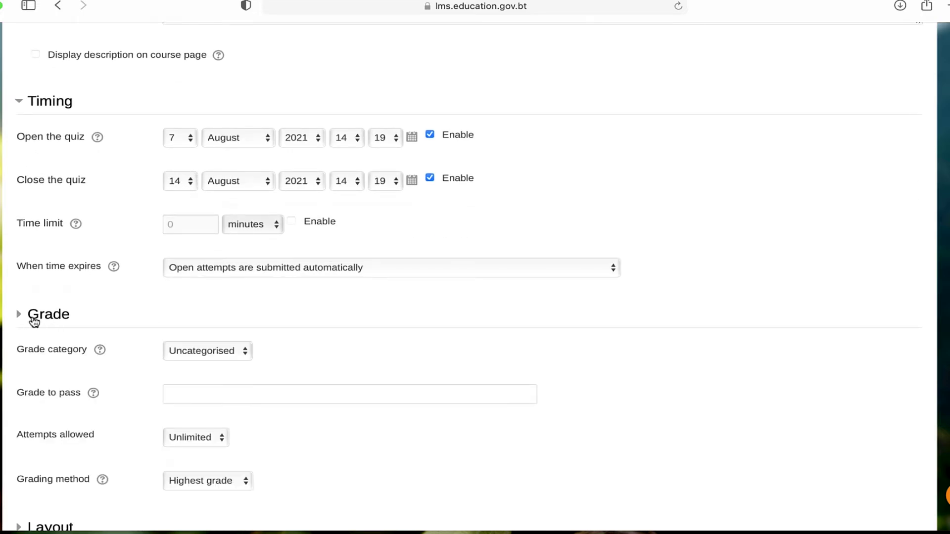
scroll(313, 332, "down", 1)
scroll(313, 332, "down", 1)
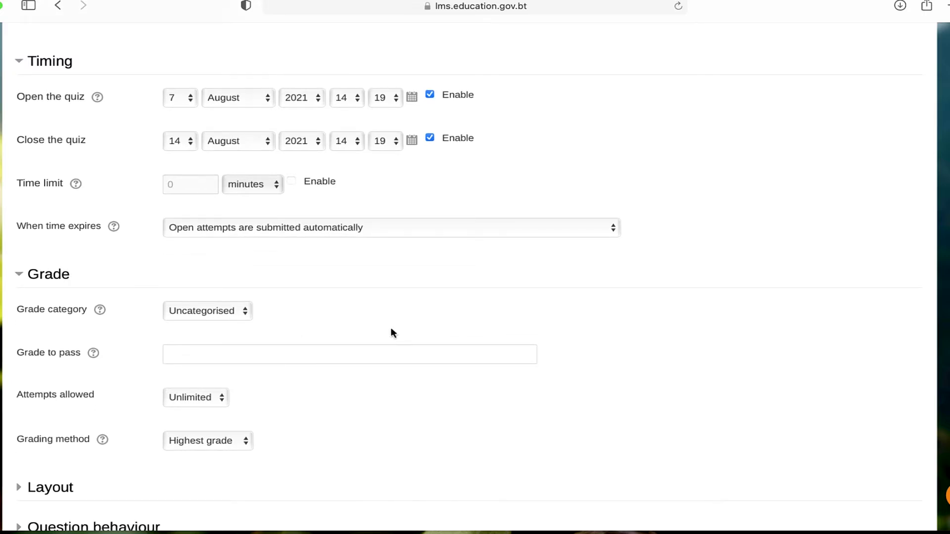
scroll(393, 332, "down", 4)
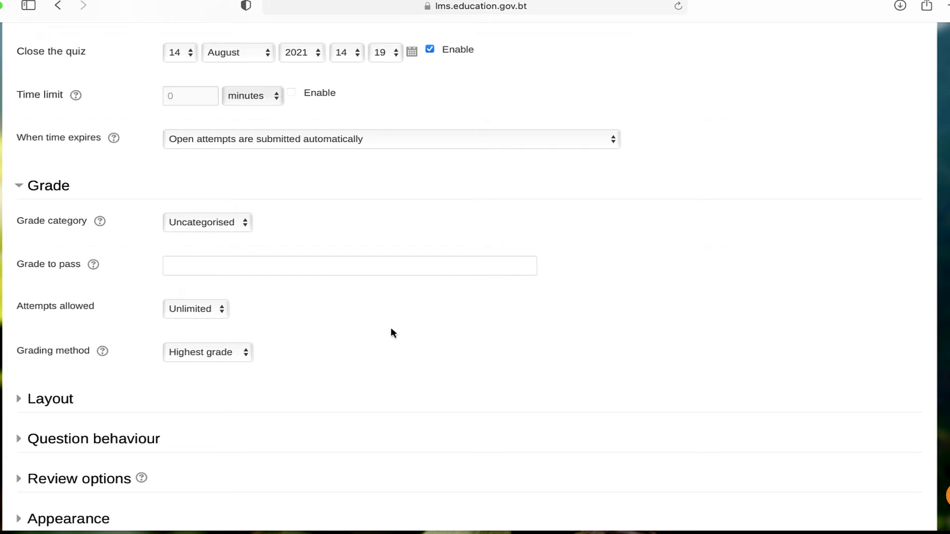
scroll(391, 332, "down", 5)
- Try the layout with all questions on one page, and set New page back to Every question
left_click(61, 293)
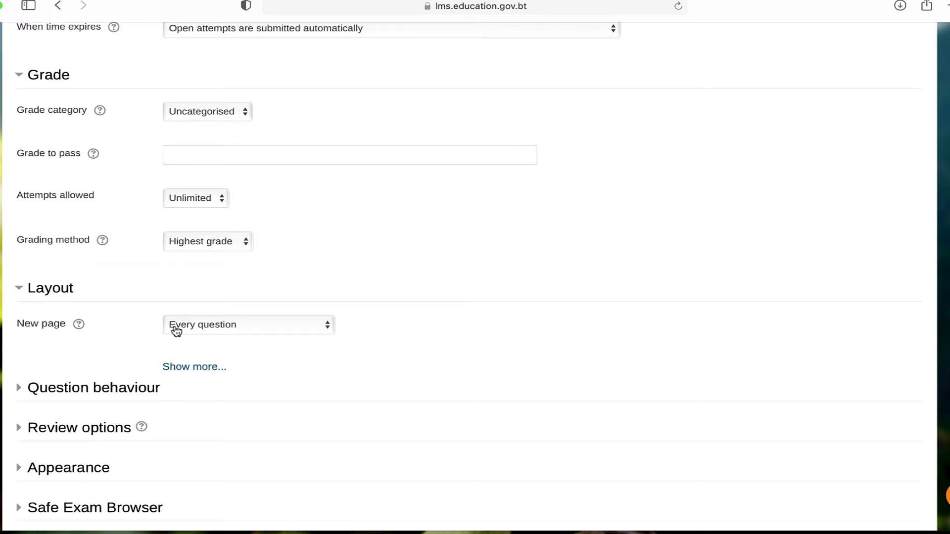
left_click(320, 331)
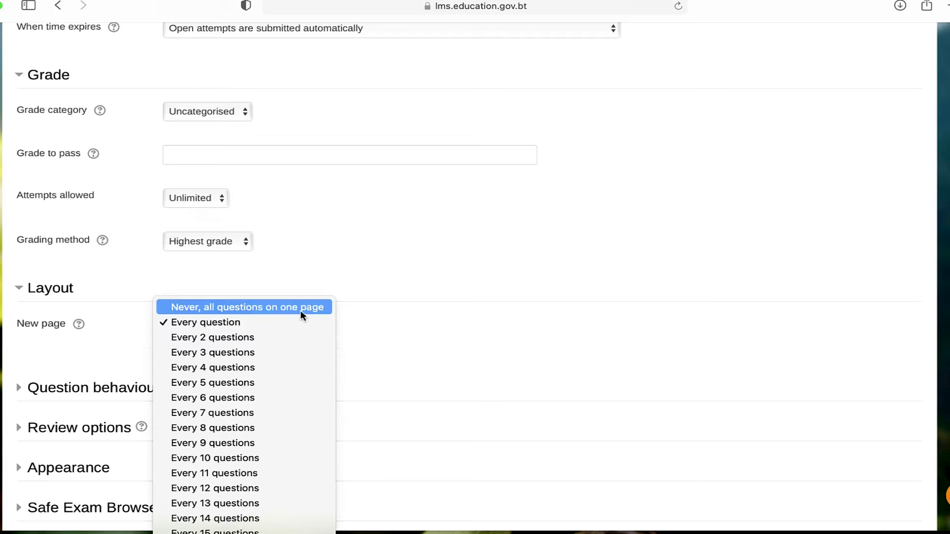
left_click(231, 308)
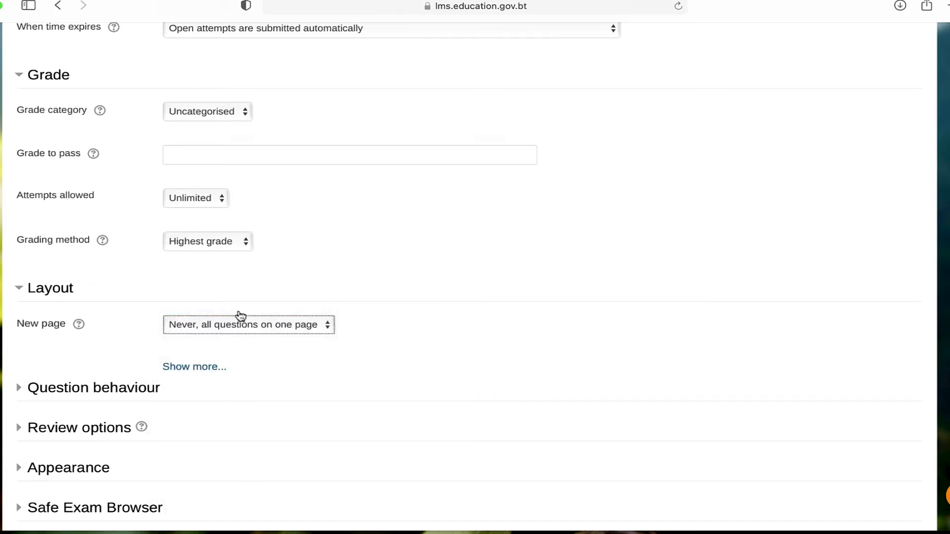
left_click(282, 328)
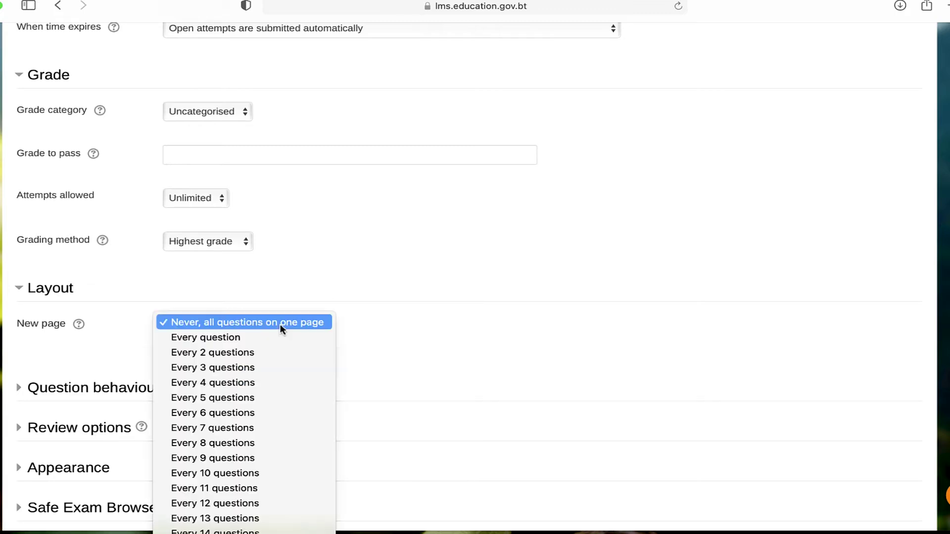
left_click(233, 338)
- Leave the remaining quiz sections at their defaults, save the quiz and display its page
scroll(238, 338, "down", 3)
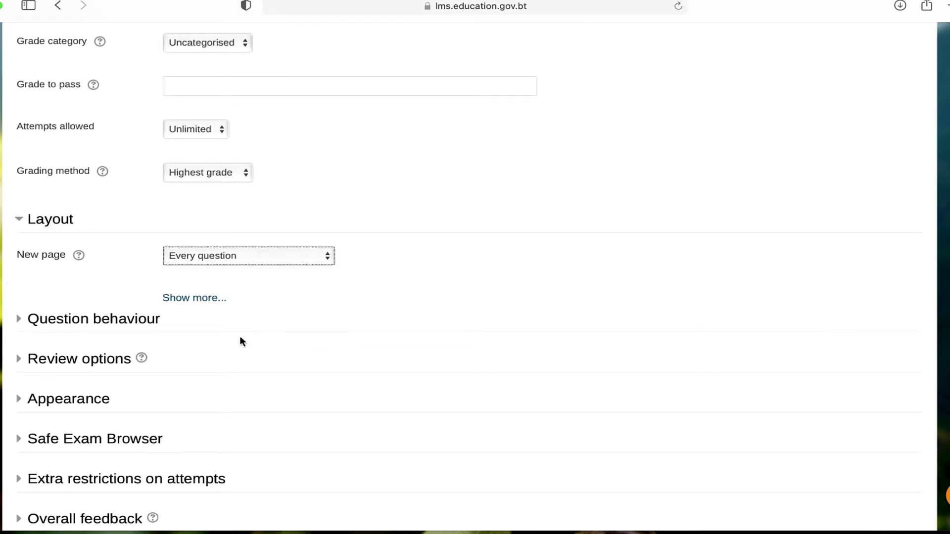
scroll(240, 338, "down", 4)
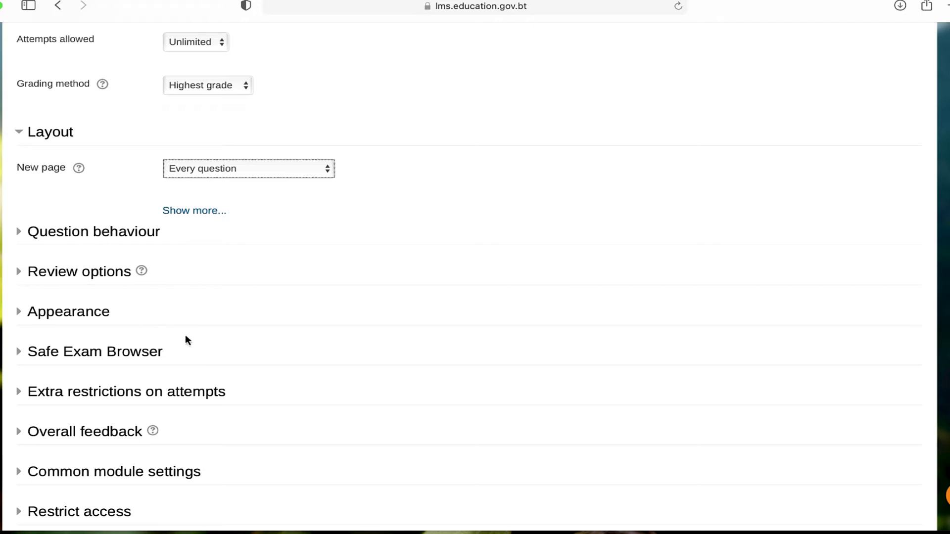
scroll(187, 339, "down", 4)
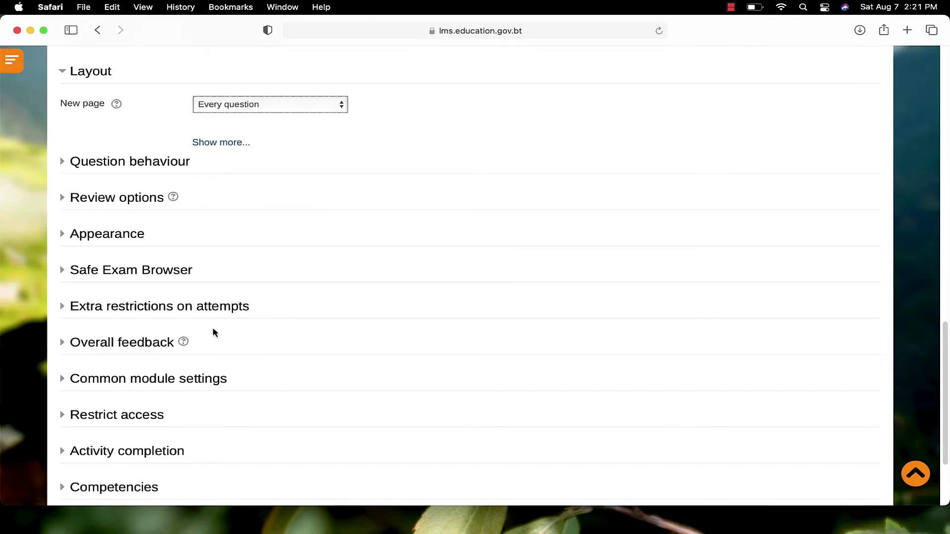
scroll(214, 331, "down", 5)
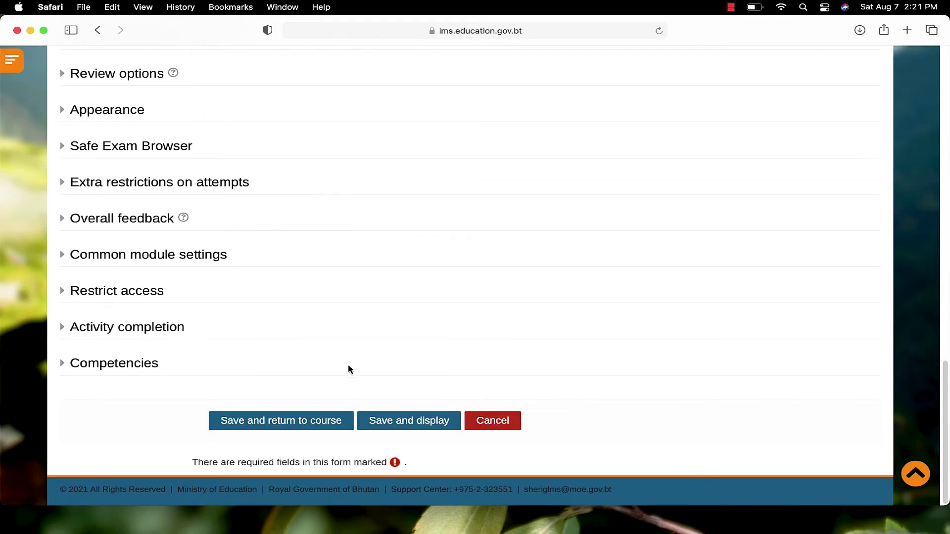
left_click(404, 423)
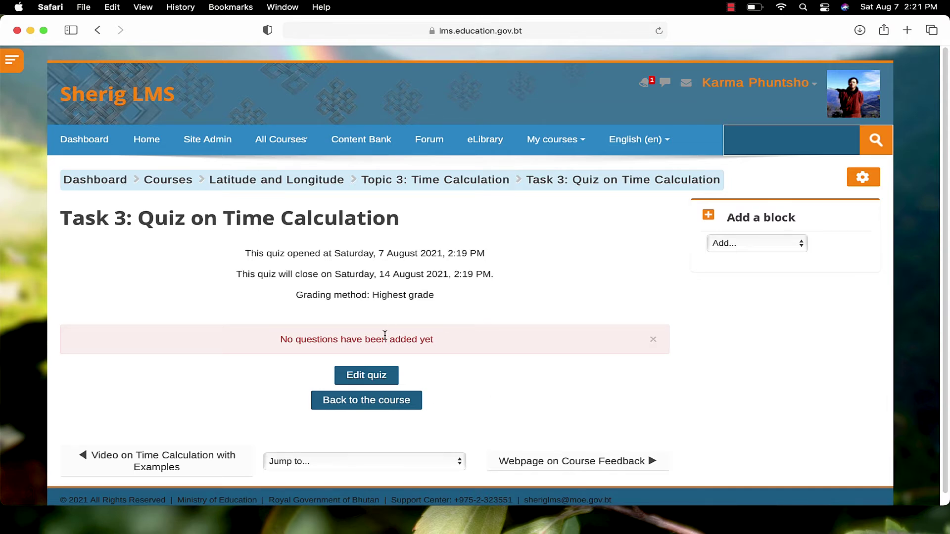
- Open the empty quiz for editing and add a new Multiple choice question
left_click(363, 375)
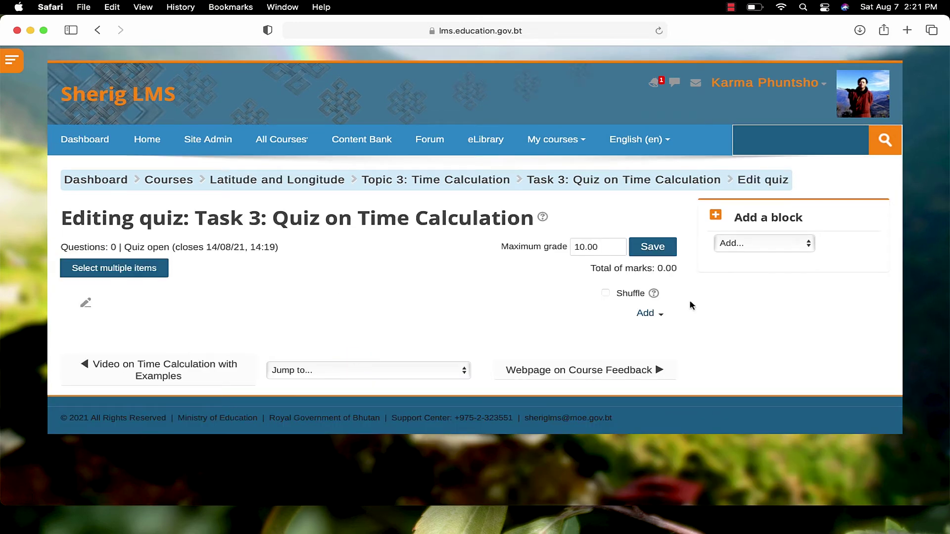
left_click(651, 318)
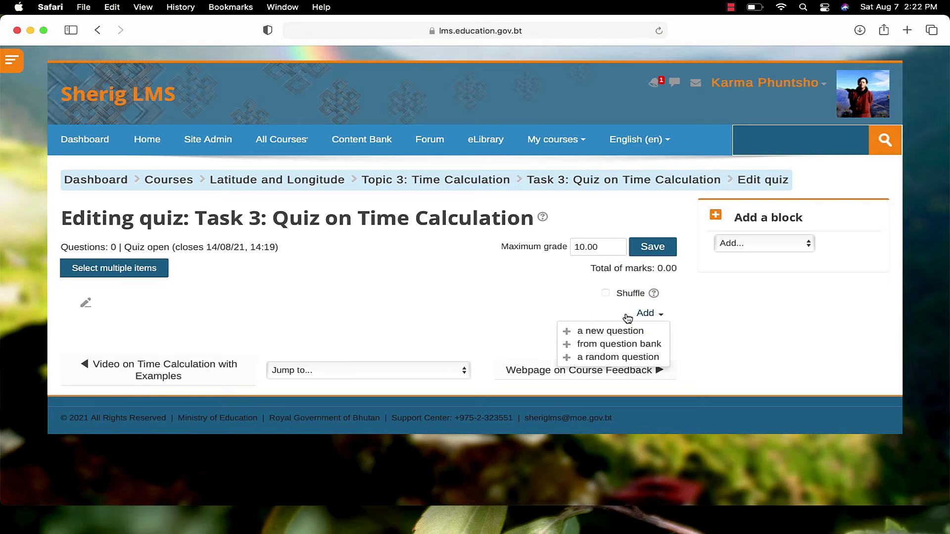
left_click(619, 333)
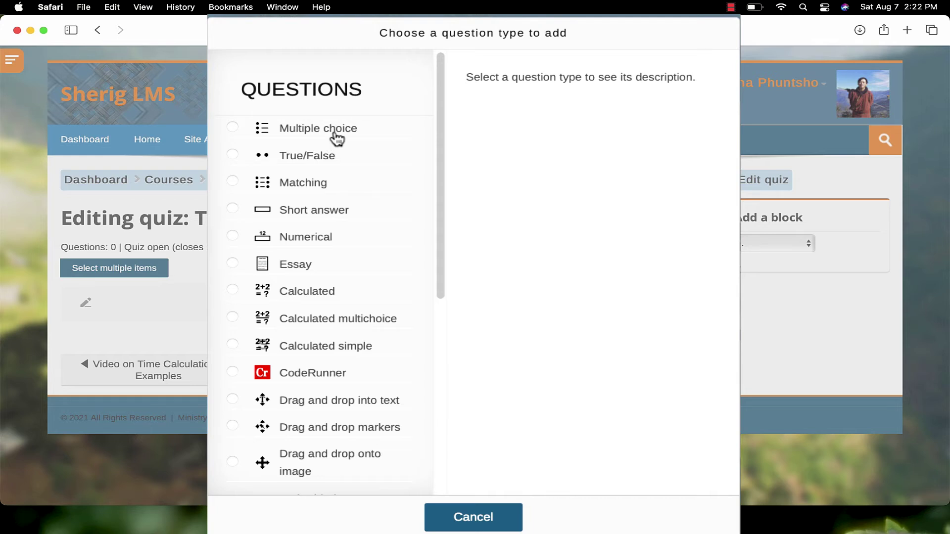
left_click(318, 131)
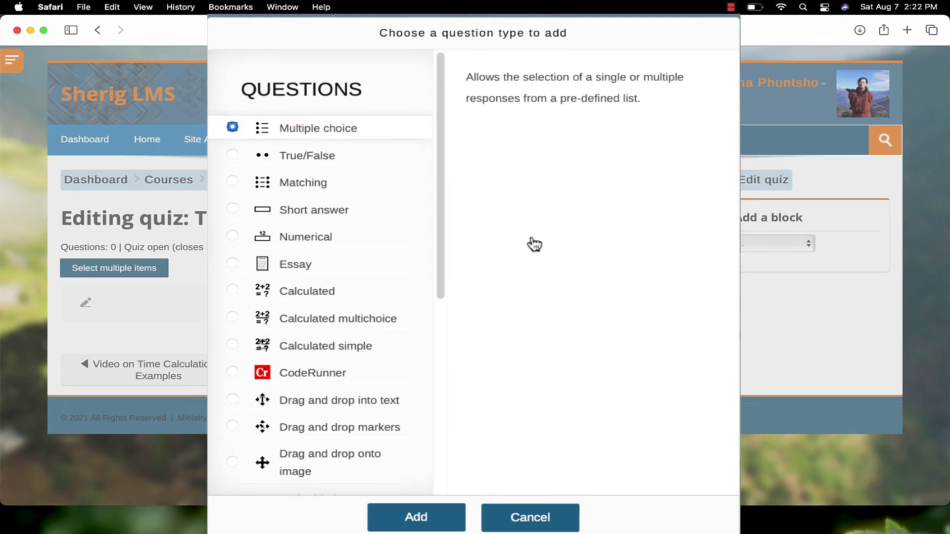
left_click(416, 516)
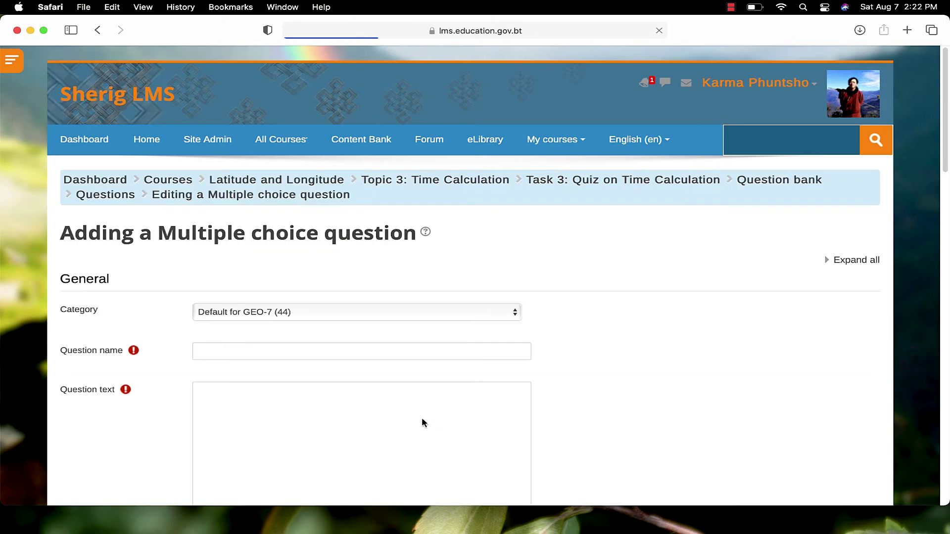
- Name it "Question 1" and enter "Determine the local time of Thimphu (Bhutan) located at 90° east longitude when the time at Greenwich (0°) is 12.00 noon."
scroll(391, 366, "down", 3)
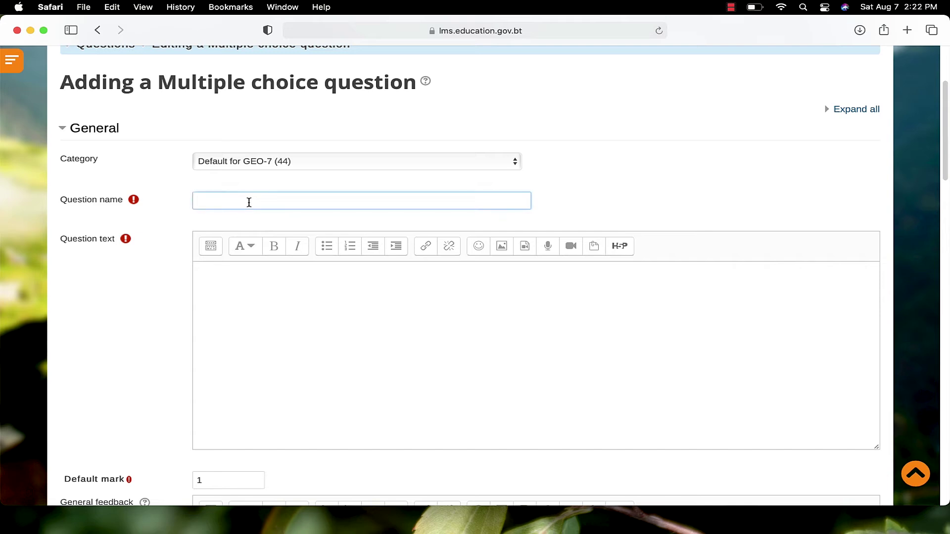
type("Question 1")
left_click(369, 263)
scroll(520, 193, "down", 2)
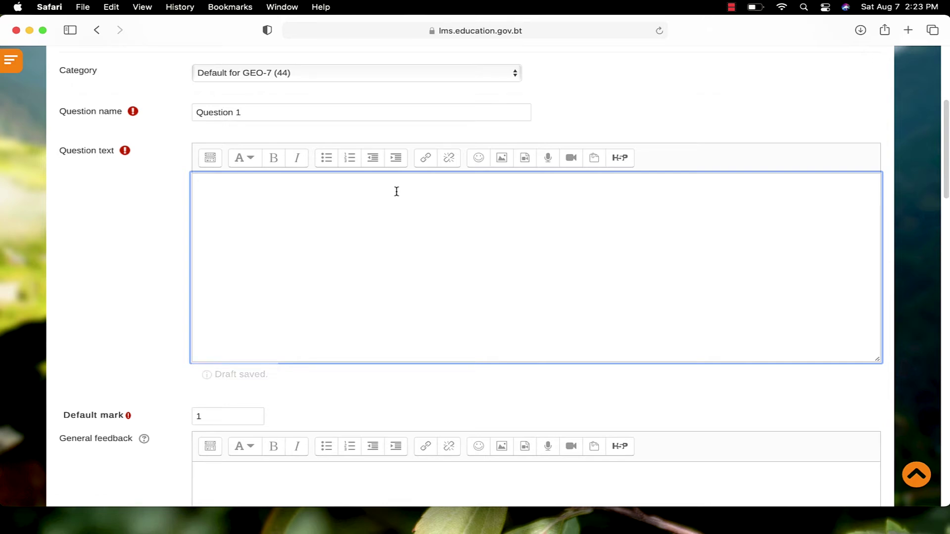
type("Determine the local time of Thimphu (Bhutan) located at 90° east longitude when the time at Greenwich (0°) is 12.00 noon.")
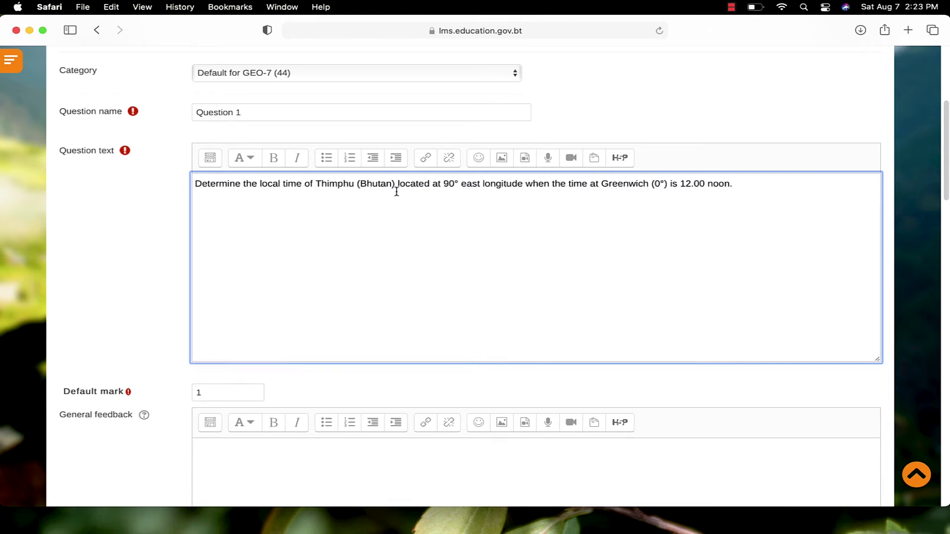
- Keep the question's default mark at 1
scroll(396, 192, "down", 1)
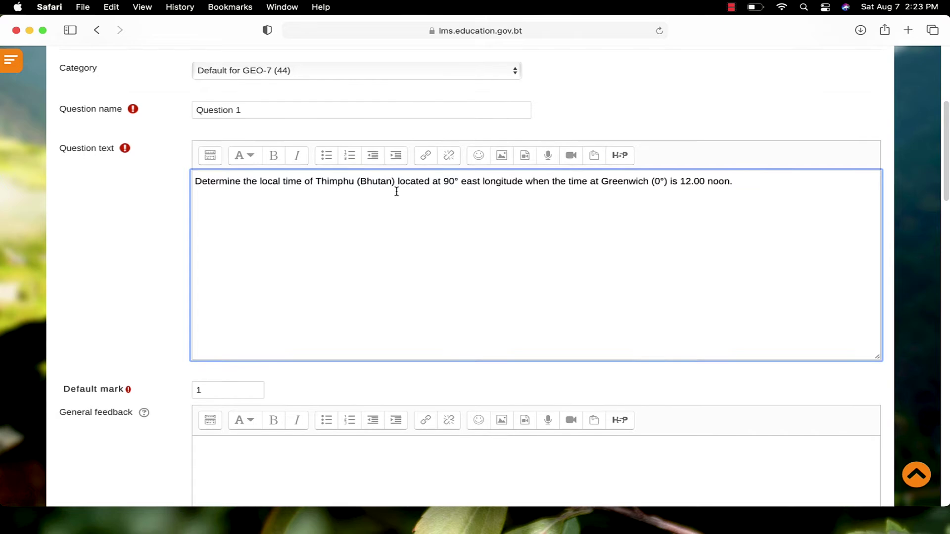
scroll(396, 191, "down", 3)
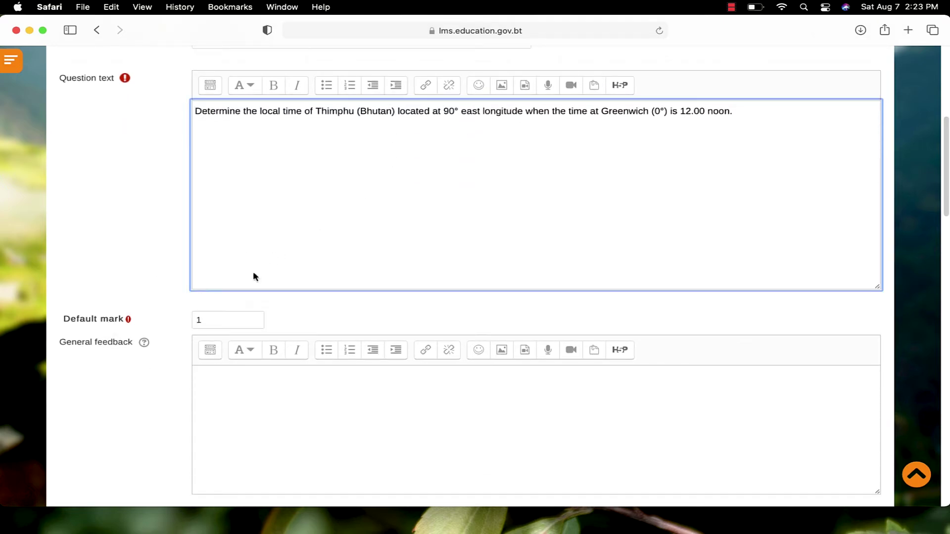
double_click(204, 320)
left_click(219, 321)
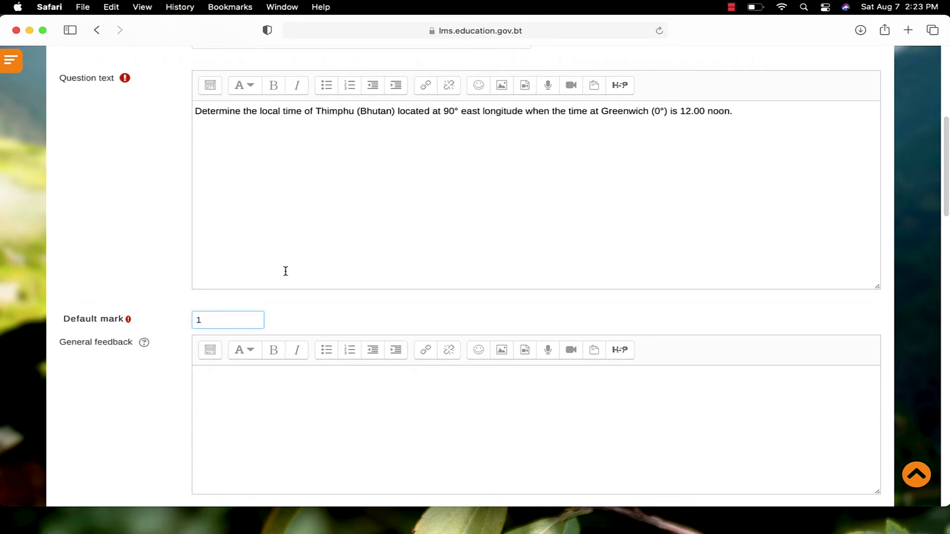
- Keep the question at one answer only with shuffled choices, and number the choices a., b., c
scroll(286, 270, "down", 2)
scroll(290, 268, "down", 4)
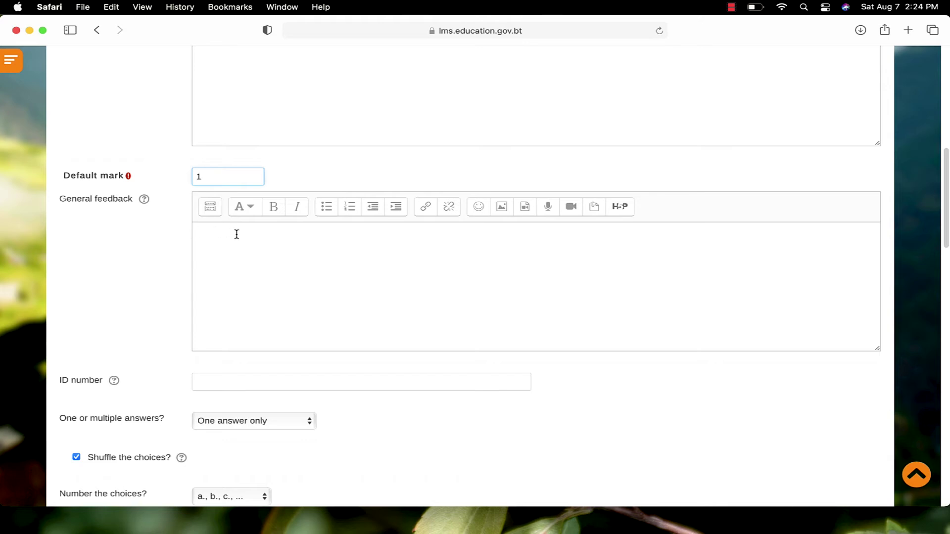
scroll(236, 234, "down", 6)
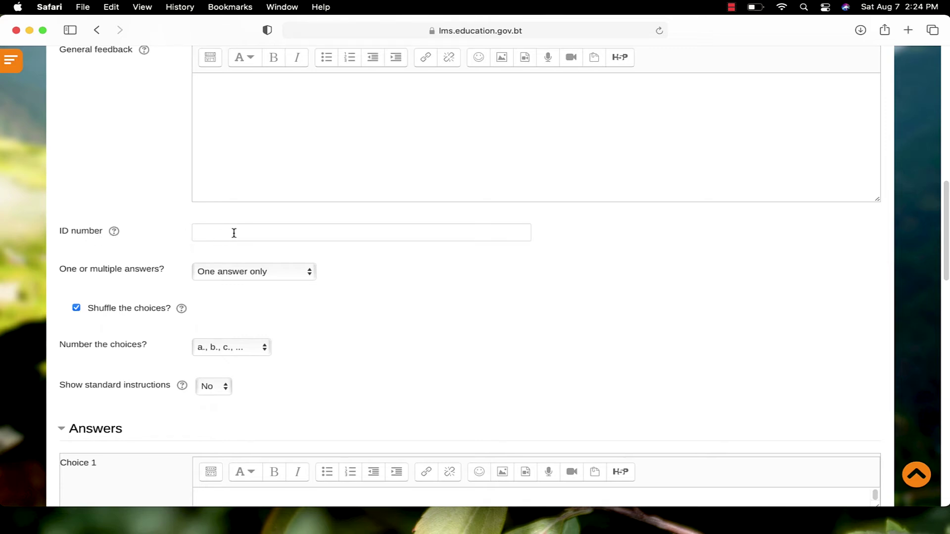
scroll(234, 233, "down", 1)
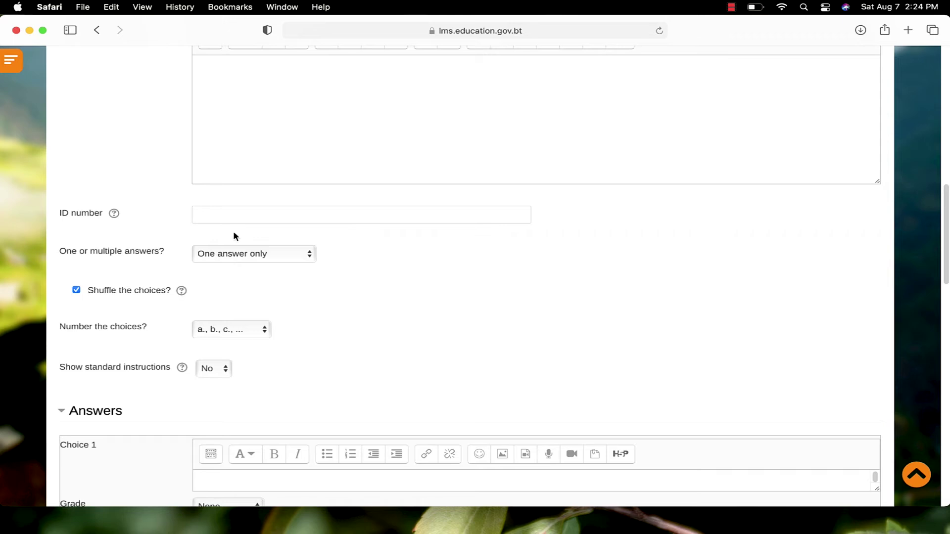
scroll(234, 236, "down", 1)
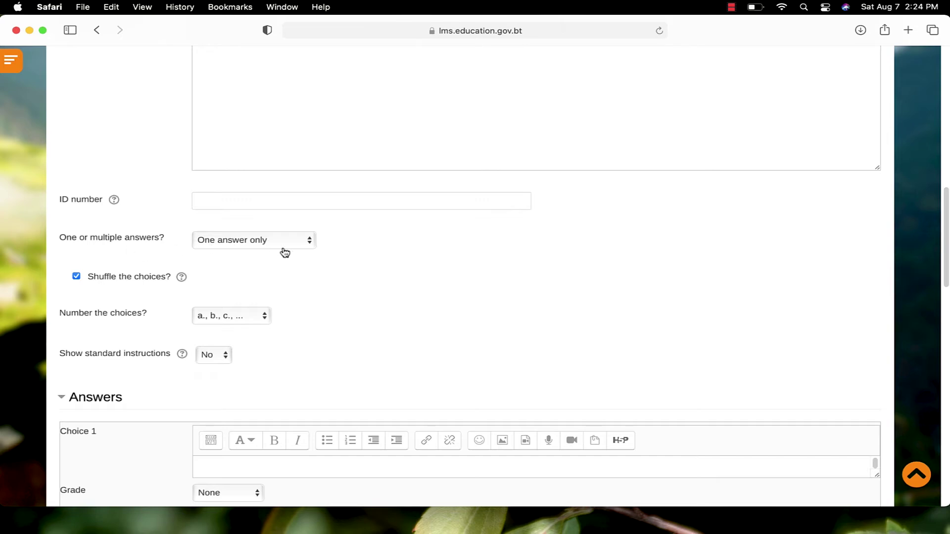
scroll(274, 257, "down", 1)
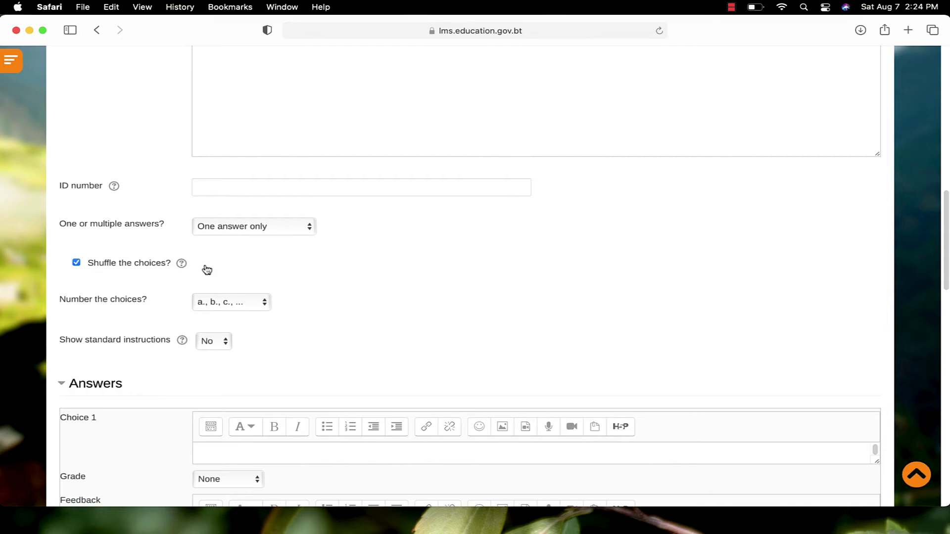
scroll(269, 259, "down", 1)
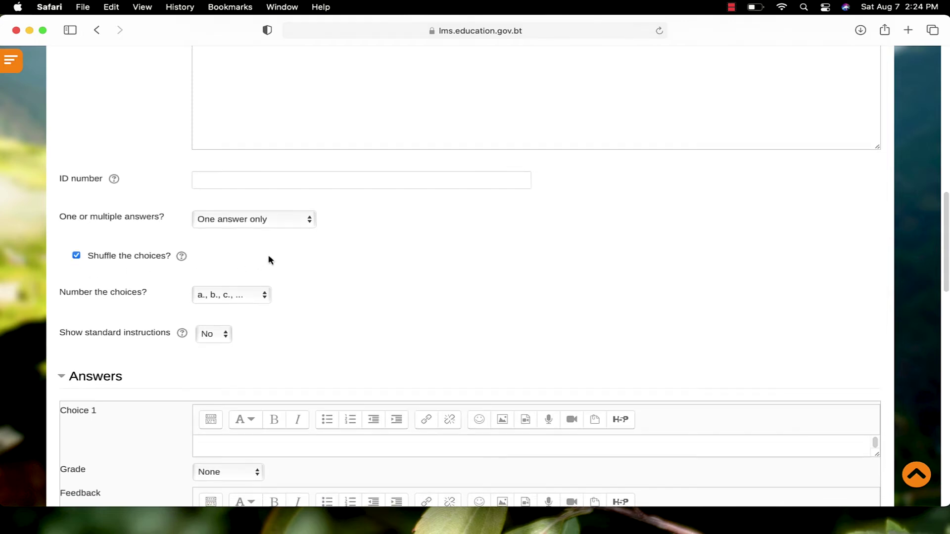
scroll(269, 259, "down", 2)
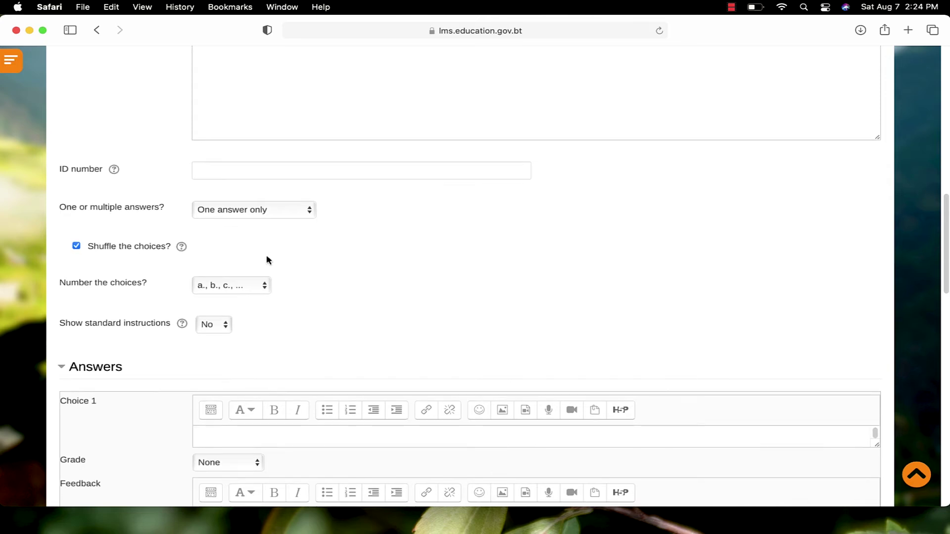
left_click(250, 291)
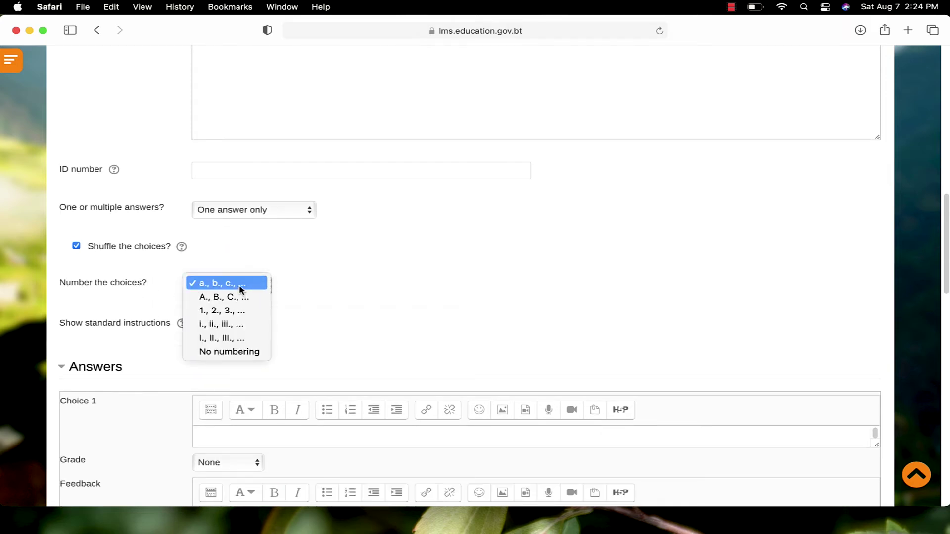
left_click(241, 289)
scroll(344, 288, "down", 1)
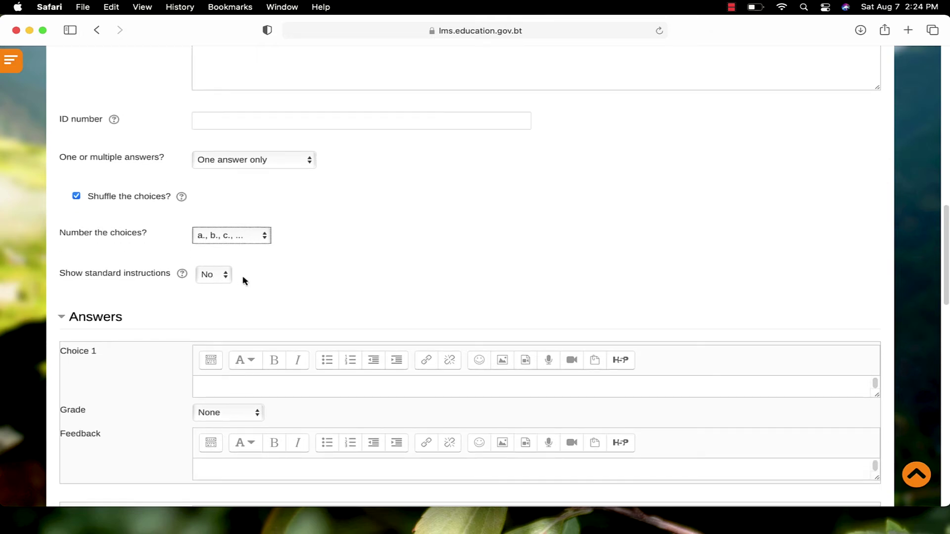
- Enter "5 AM" as Choice 1, leaving its grade at None and its feedback empty
scroll(243, 281, "down", 4)
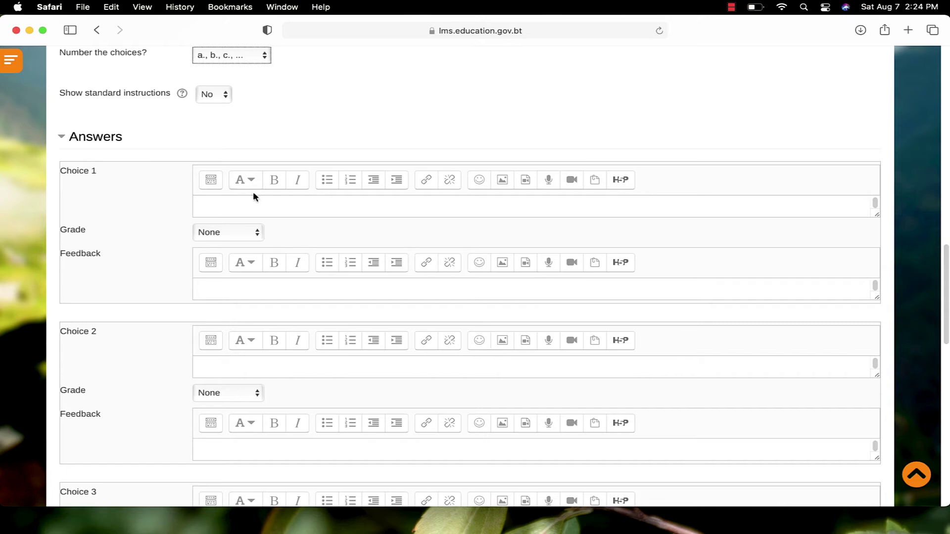
left_click(254, 204)
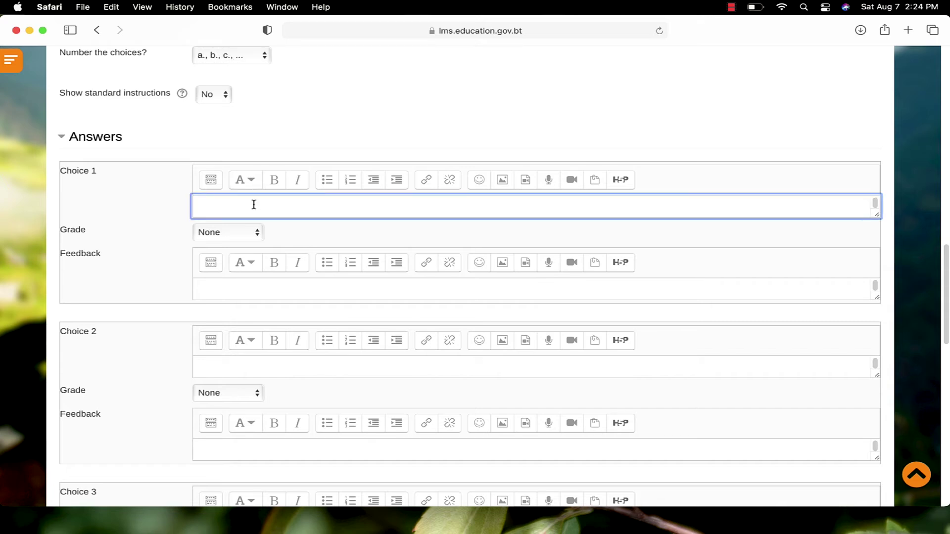
type("5 AM")
scroll(242, 213, "down", 1)
left_click(231, 289)
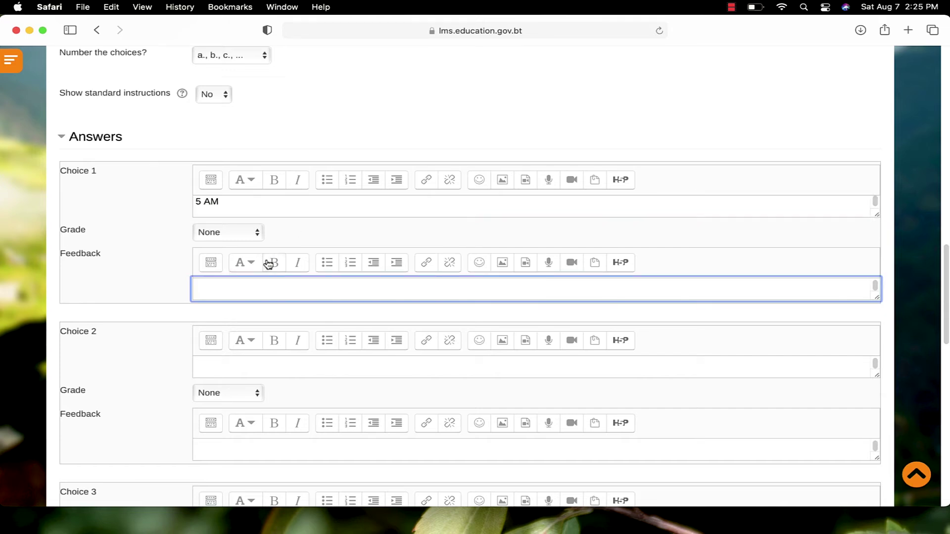
- Enter "6 PM" as Choice 2 and set its grade to 100%
scroll(297, 267, "down", 1)
scroll(308, 263, "down", 5)
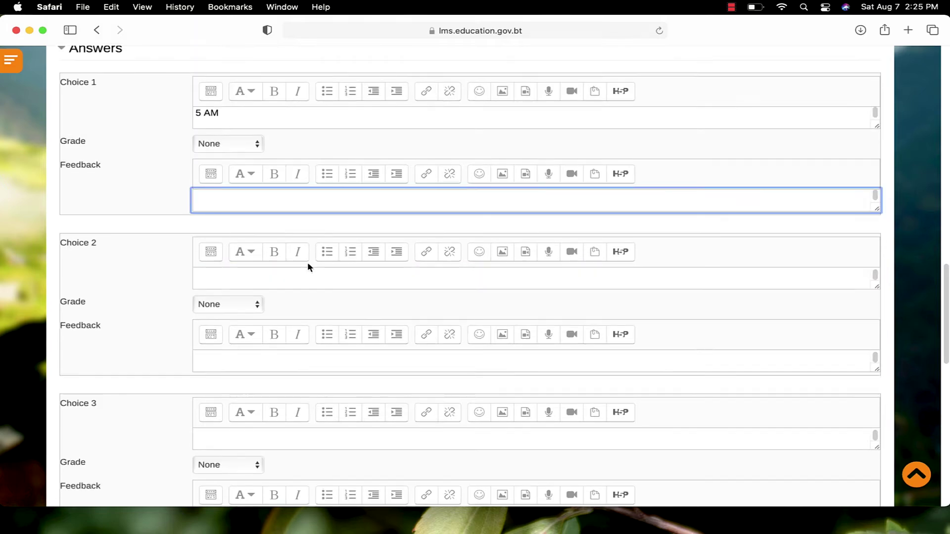
scroll(258, 265, "down", 2)
left_click(254, 258)
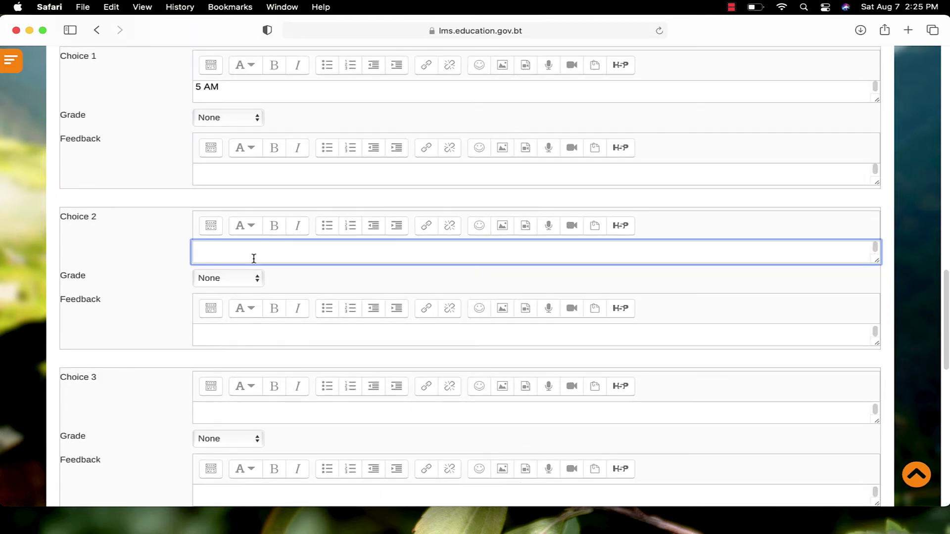
type("^")
type(" PM")
scroll(260, 247, "down", 1)
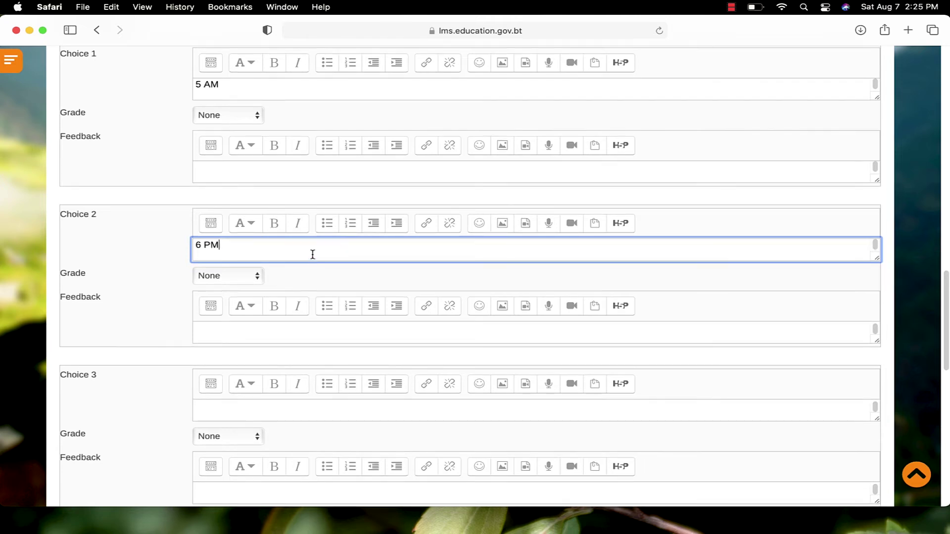
left_click(242, 275)
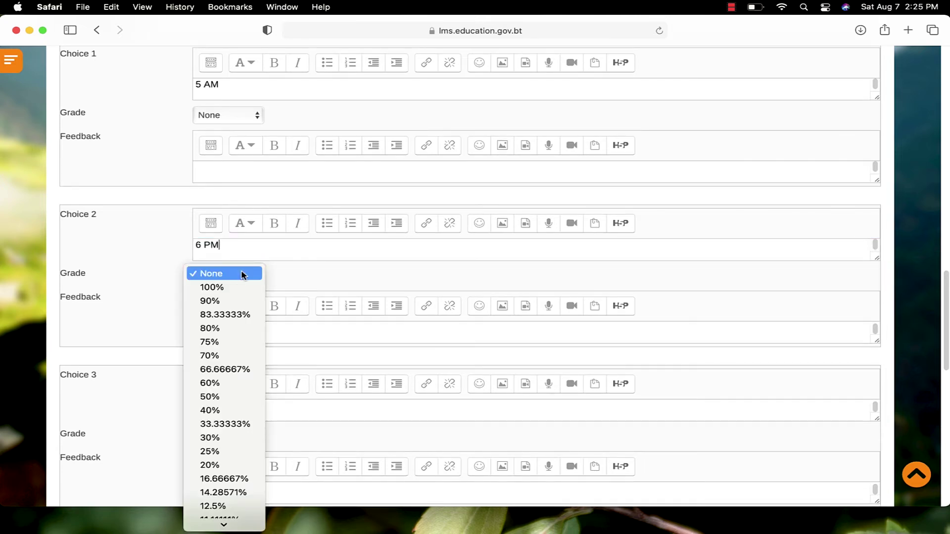
left_click(230, 286)
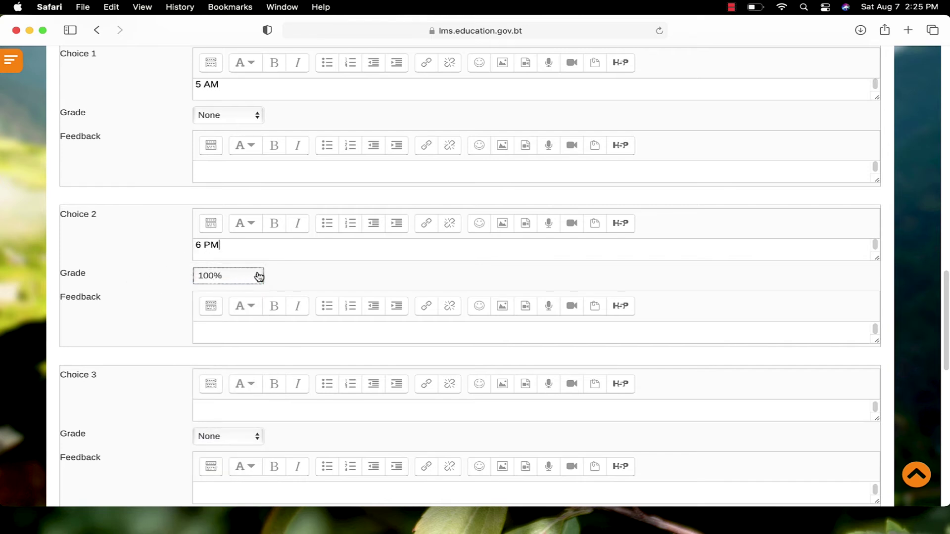
- Enter "2AM" as Choice 3, leaving its grade at None
scroll(259, 277, "down", 1)
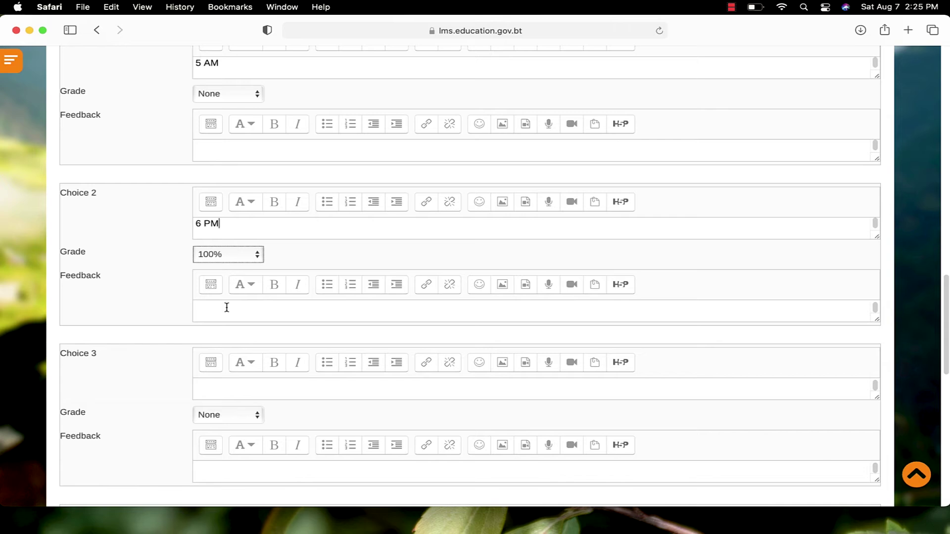
scroll(230, 304, "down", 3)
left_click(227, 329)
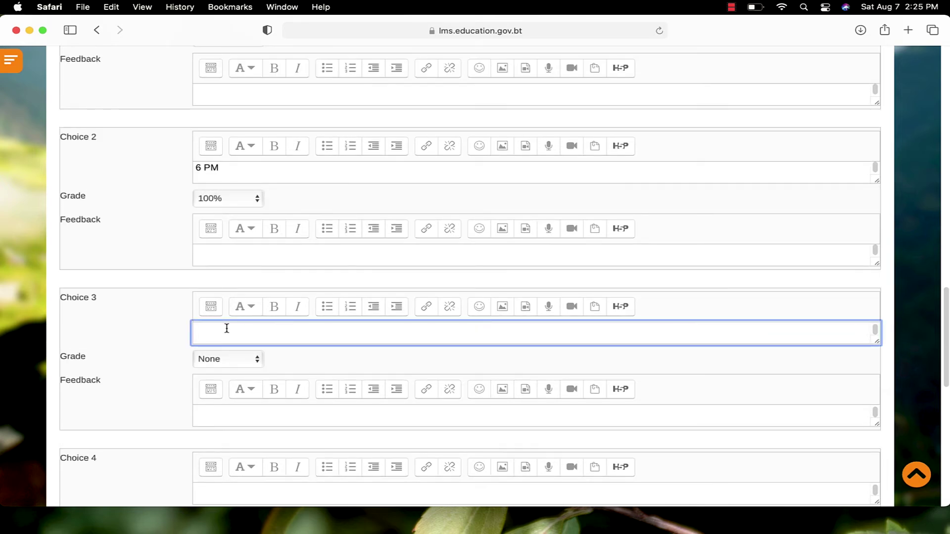
type("2AM")
scroll(227, 331, "up", 2)
- Skip Choice 4 and enter "9 PM" as Choice 5 with its grade left at None
scroll(252, 305, "down", 4)
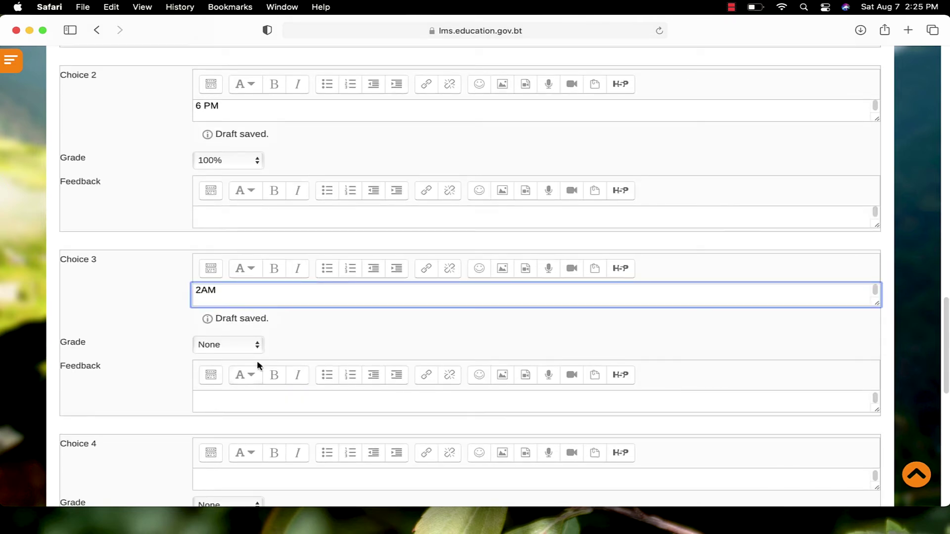
scroll(256, 365, "down", 5)
left_click(254, 391)
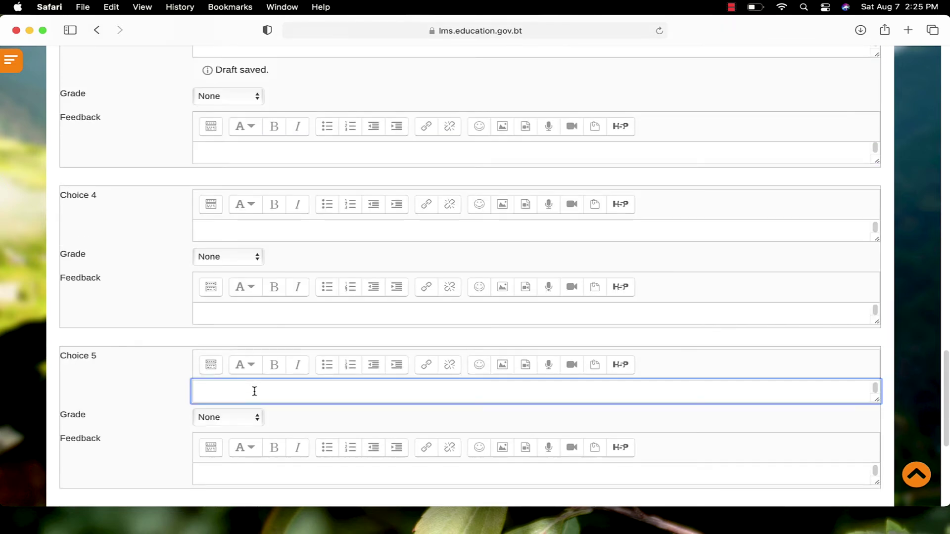
scroll(254, 391, "down", 3)
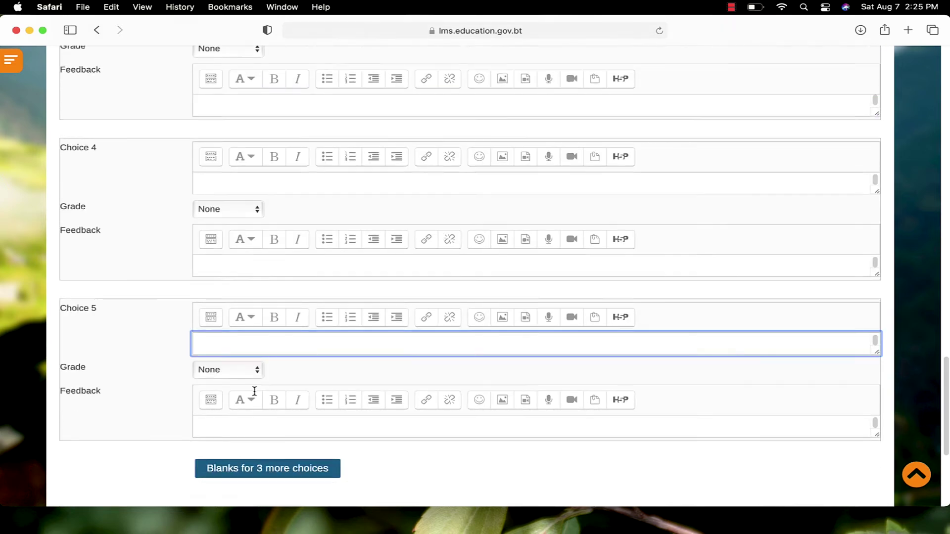
type("9 PM")
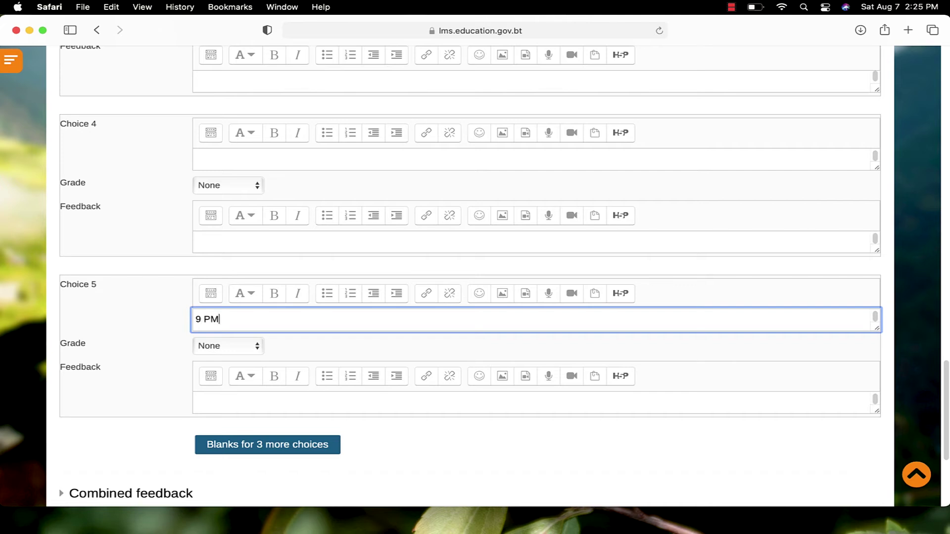
- Review the combined feedback texts, leave them at their defaults, and save the question while continuing to edit it
scroll(303, 367, "down", 3)
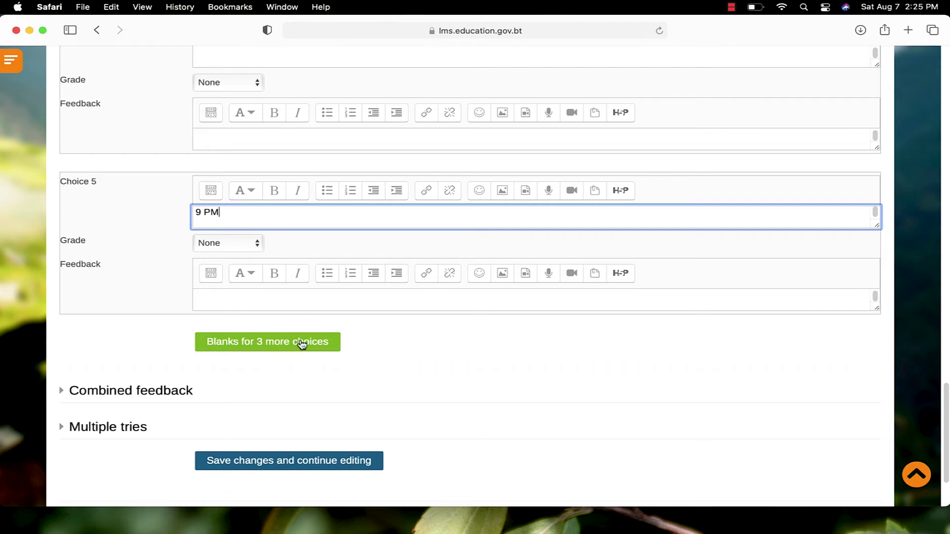
scroll(353, 285, "down", 3)
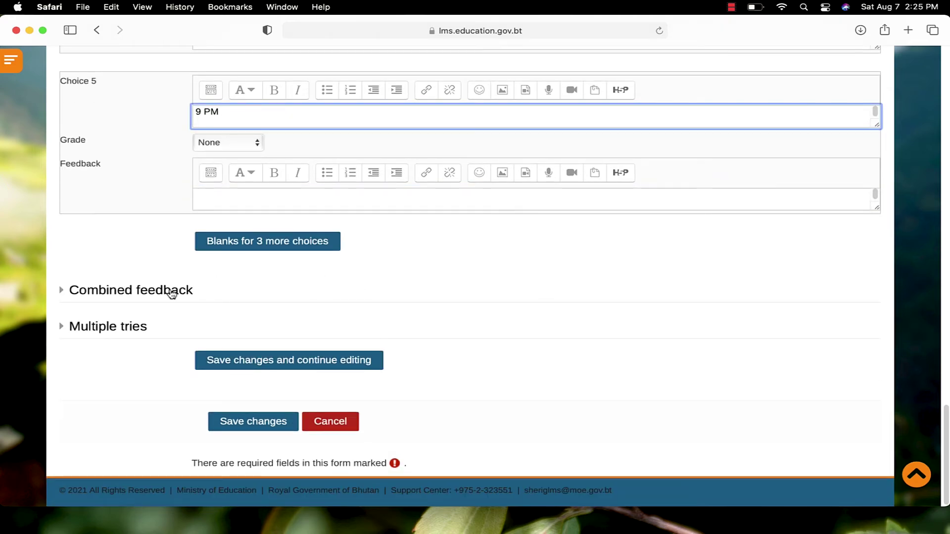
left_click(75, 293)
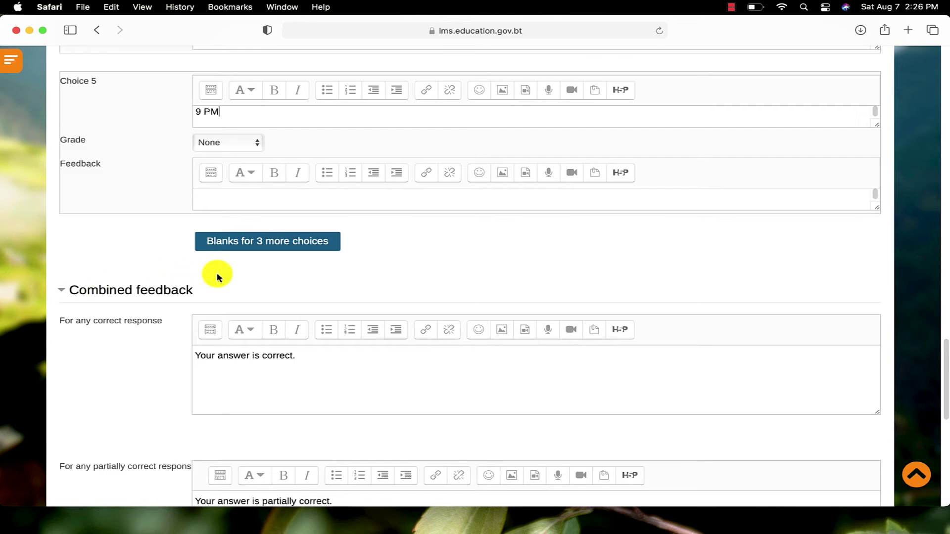
scroll(224, 270, "down", 2)
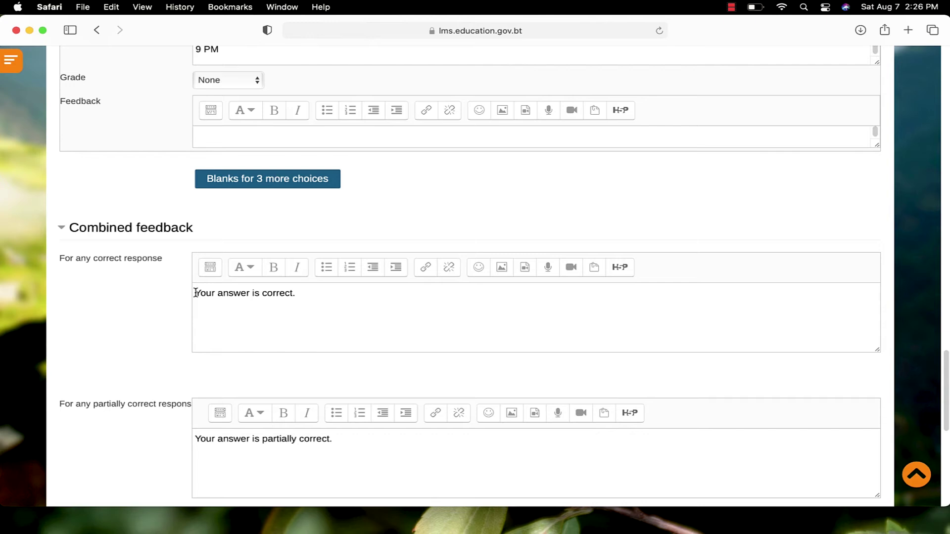
scroll(305, 294, "down", 5)
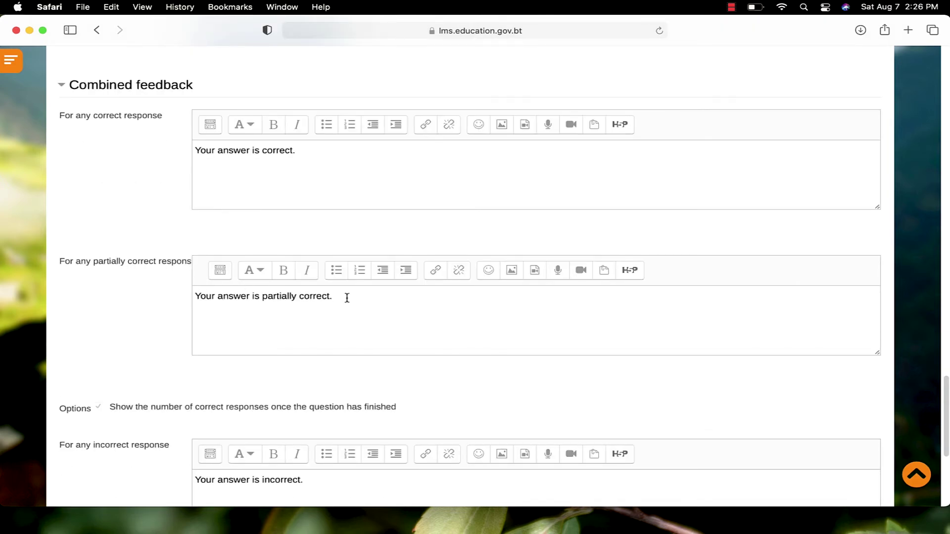
scroll(347, 295, "down", 6)
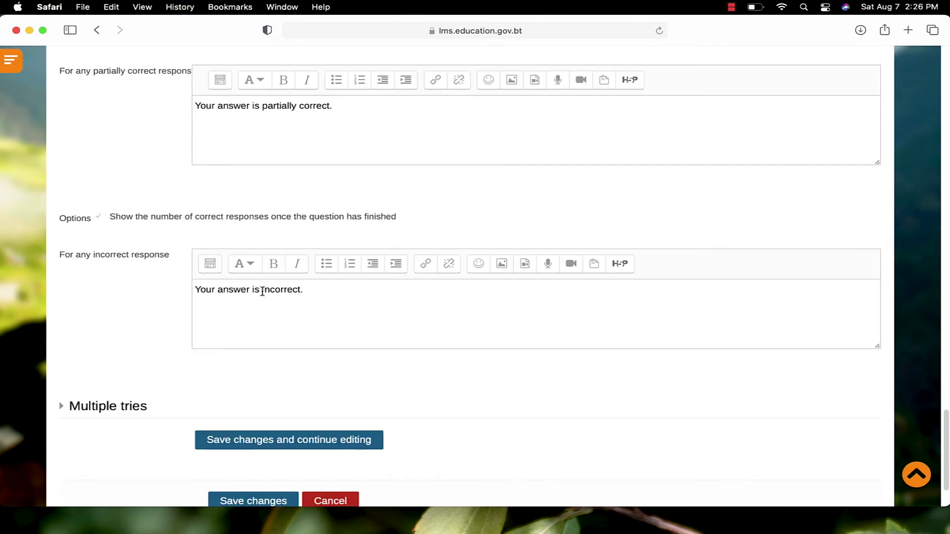
scroll(262, 291, "down", 3)
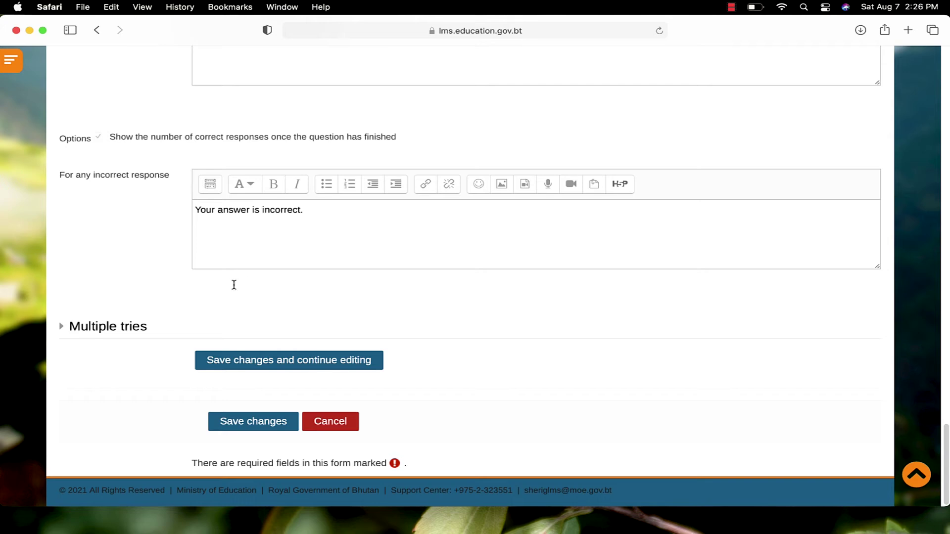
left_click(290, 361)
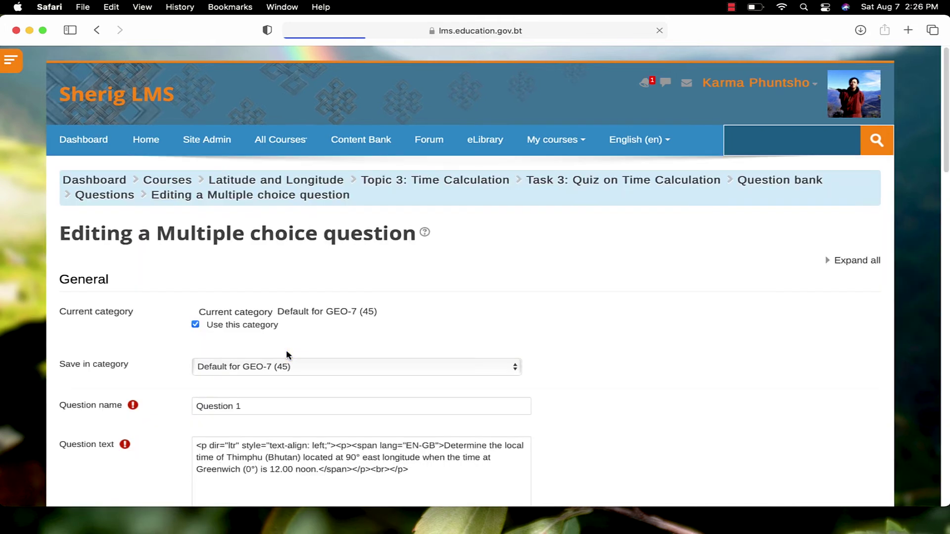
- Preview the saved multiple choice question, submit "6 PM" as a test answer, and close the preview
scroll(414, 344, "down", 10)
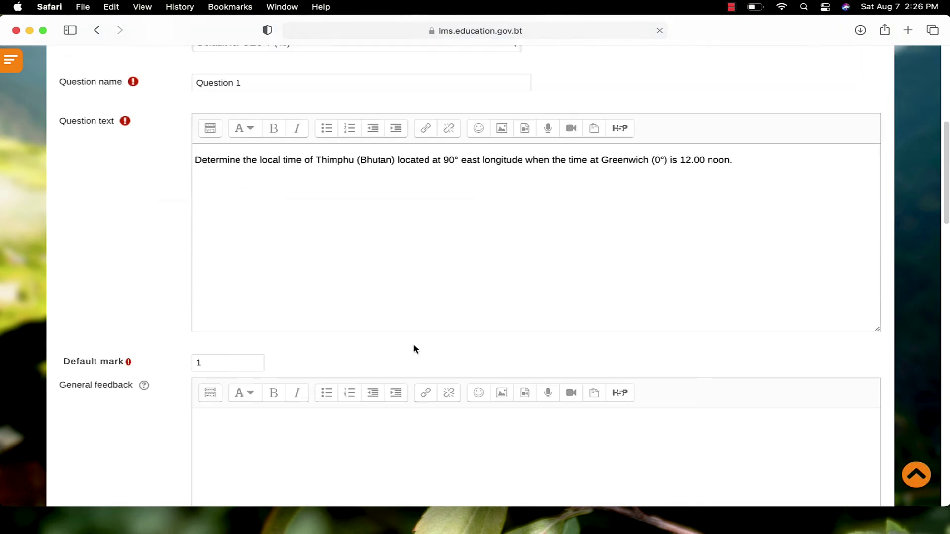
scroll(413, 345, "down", 15)
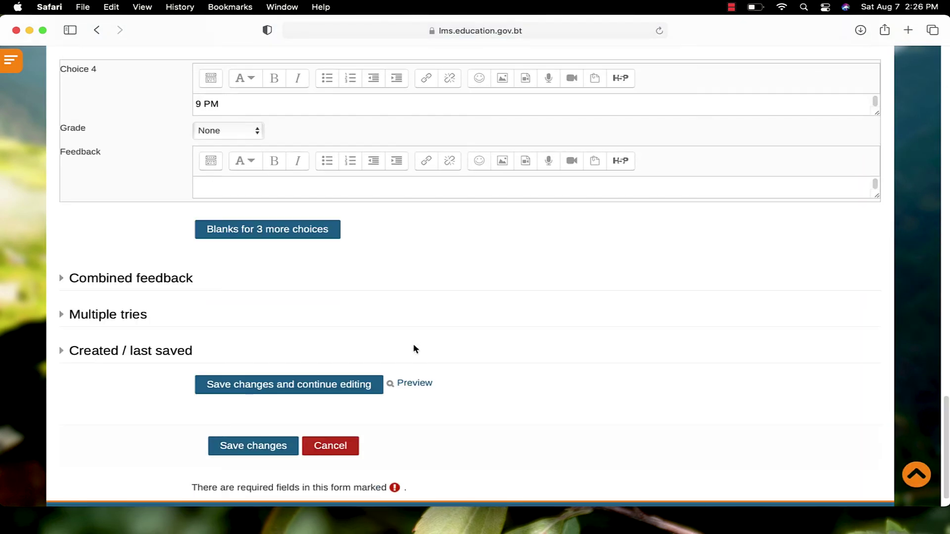
left_click(416, 383)
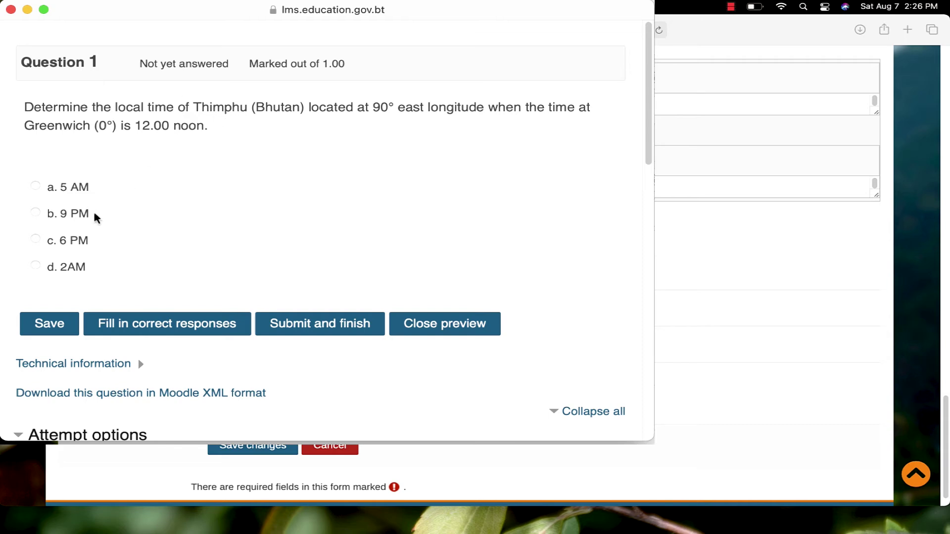
left_click(37, 241)
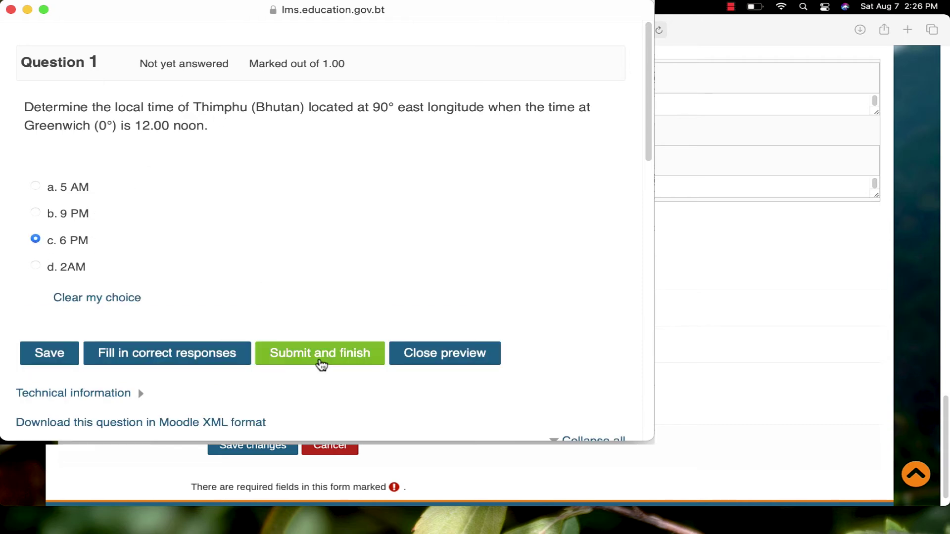
left_click(320, 364)
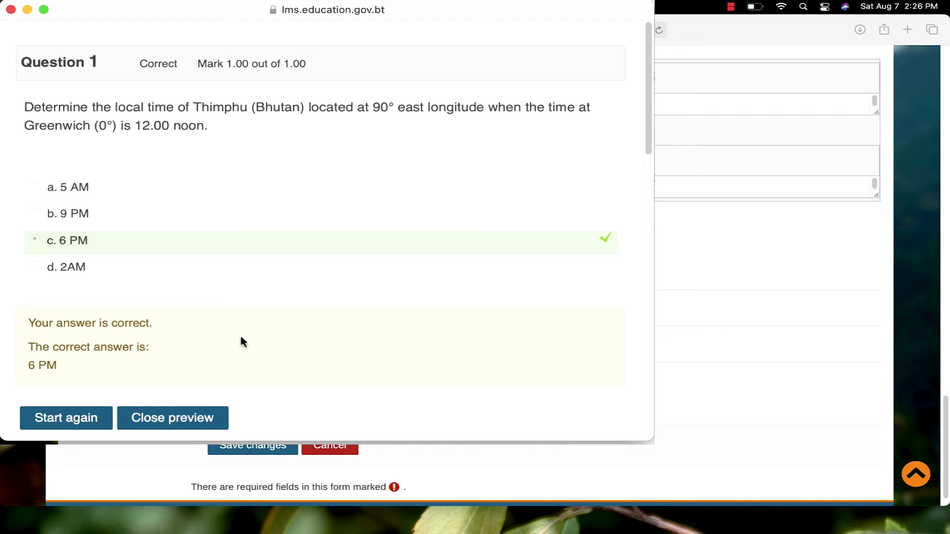
left_click(153, 360)
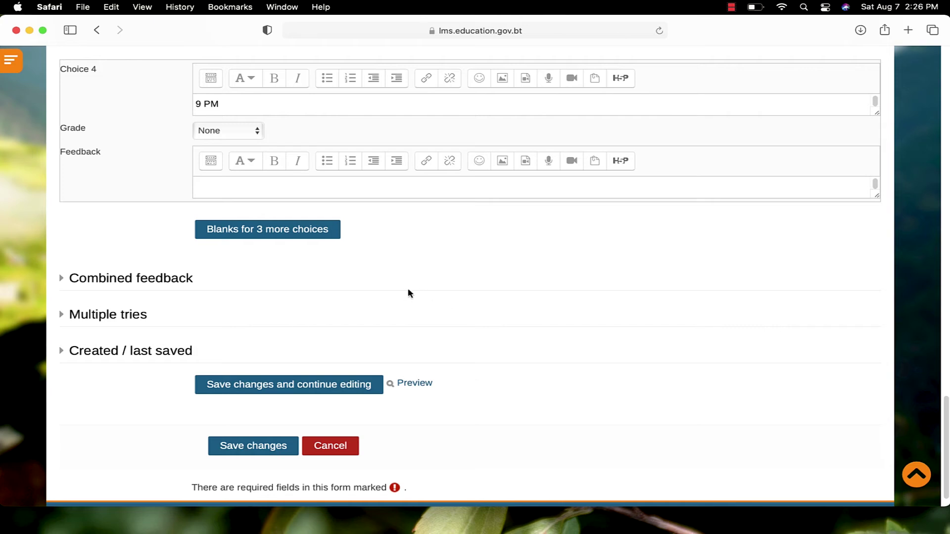
- Save the multiple choice question and start a new True/False question below Question 1 in the quiz
scroll(408, 293, "up", 1)
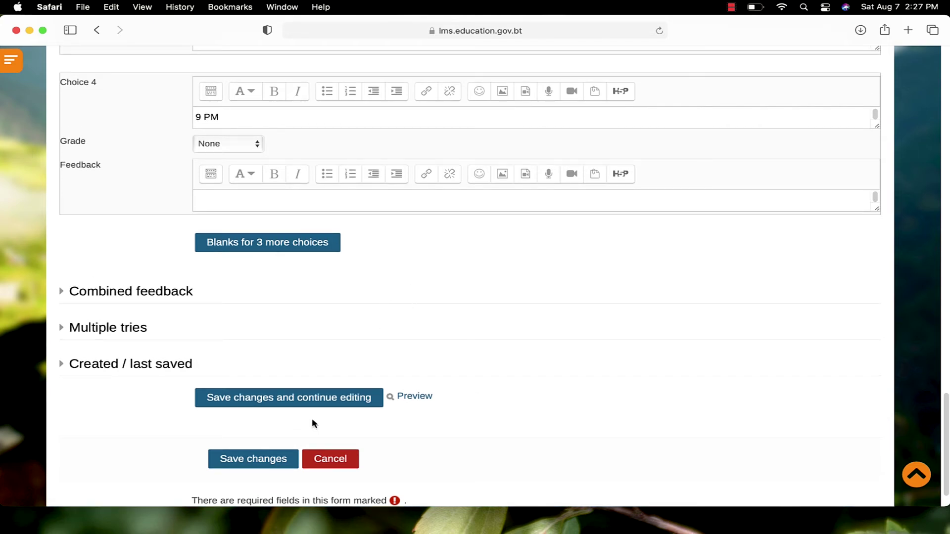
left_click(235, 468)
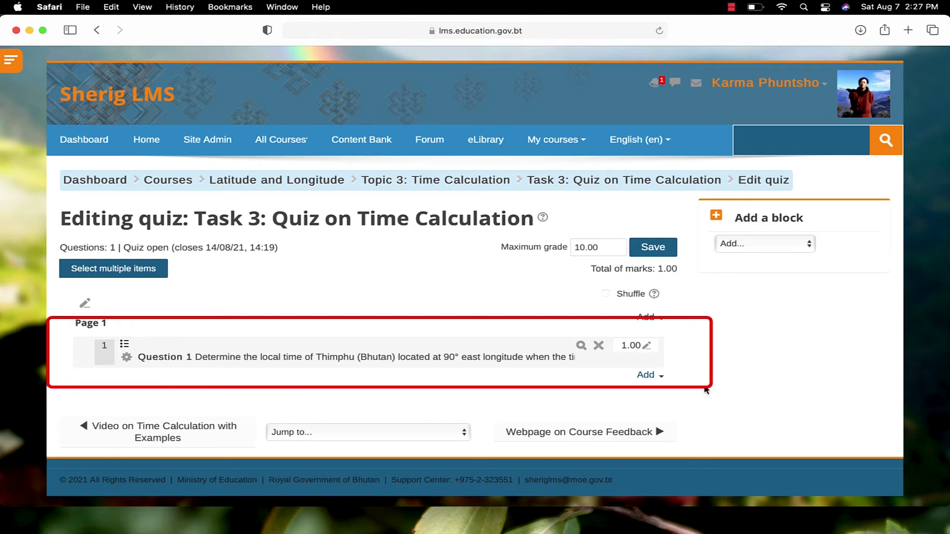
left_click(648, 376)
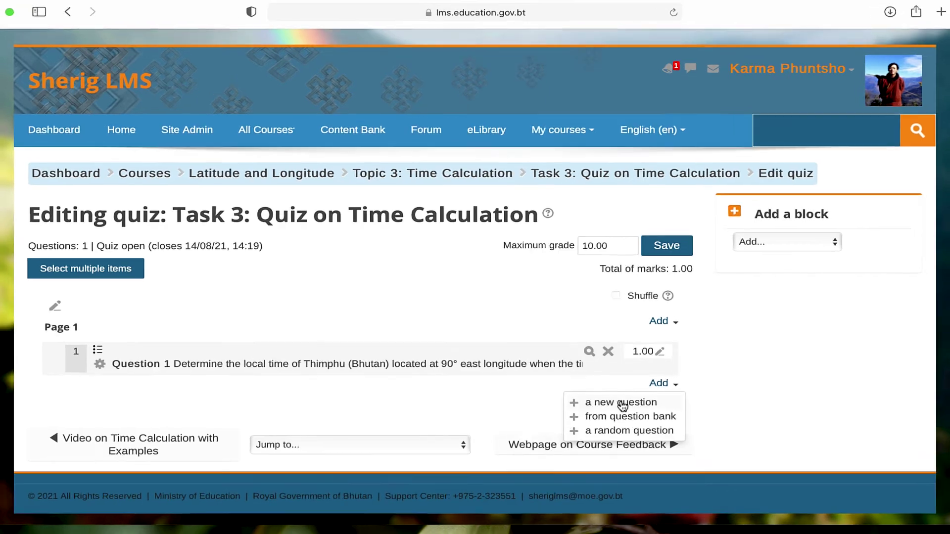
left_click(612, 393)
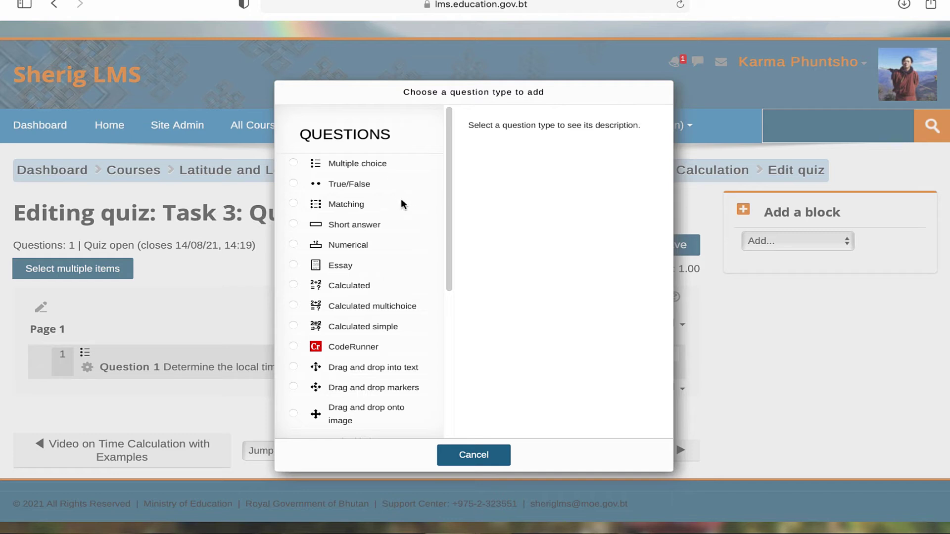
left_click(366, 188)
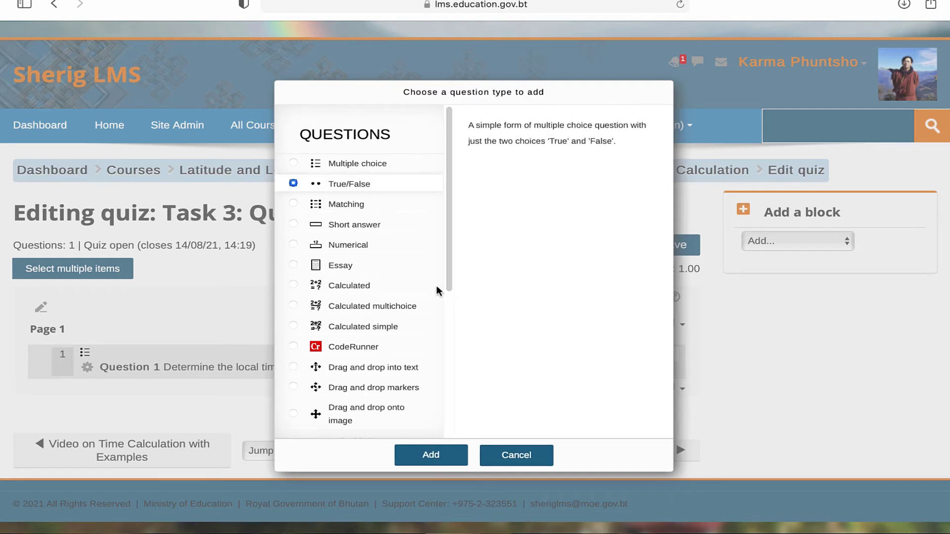
left_click(449, 457)
left_click(449, 458)
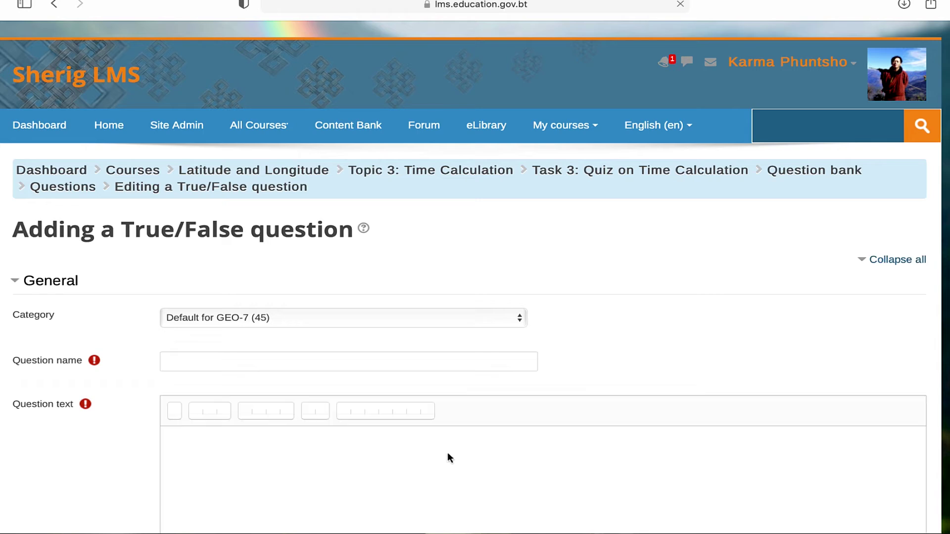
- Name the new True/False question "Question 2"
scroll(399, 410, "down", 1)
left_click(315, 347)
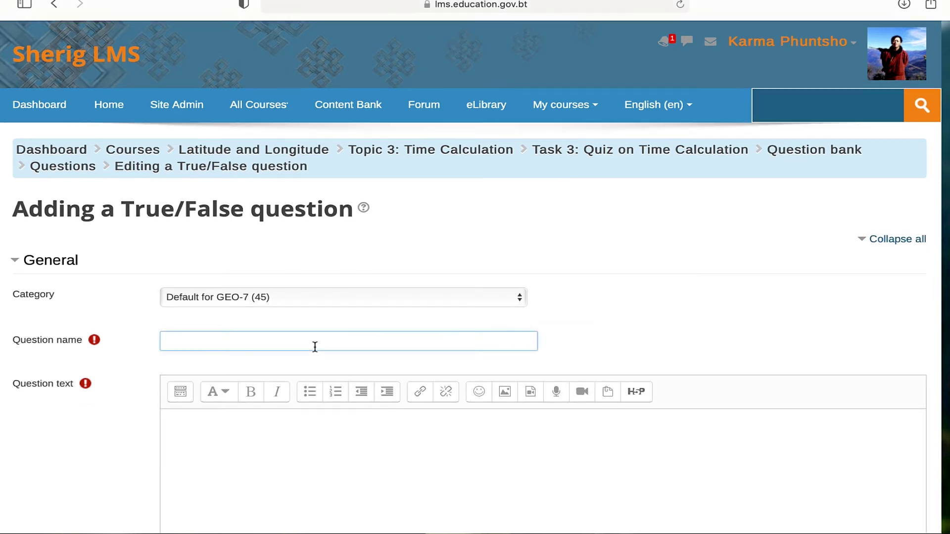
type("Question 2")
- Enter question "The local time of New Orleans in USA, located at 90 degrees West longitude is 6 AM when the time at Greenwich (00) is 12.00 noon."
scroll(328, 299, "down", 5)
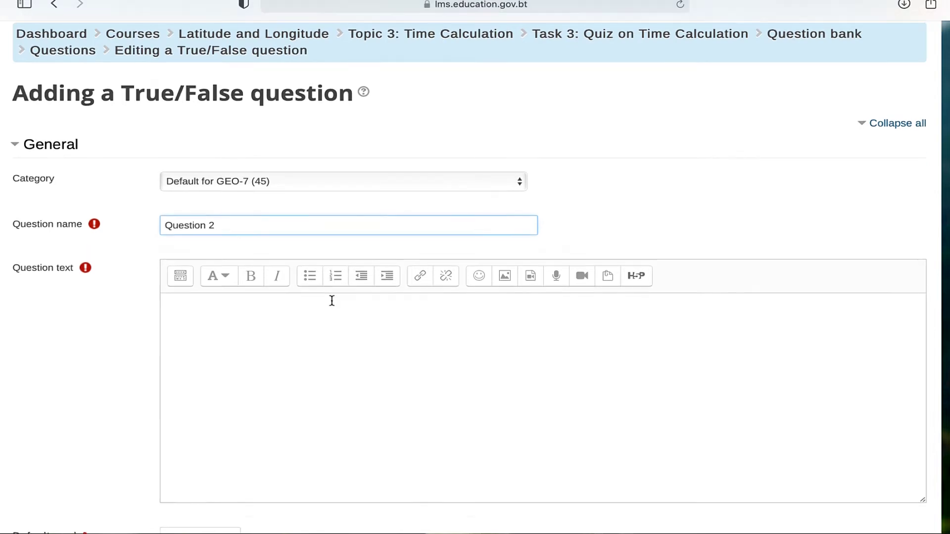
left_click(328, 298)
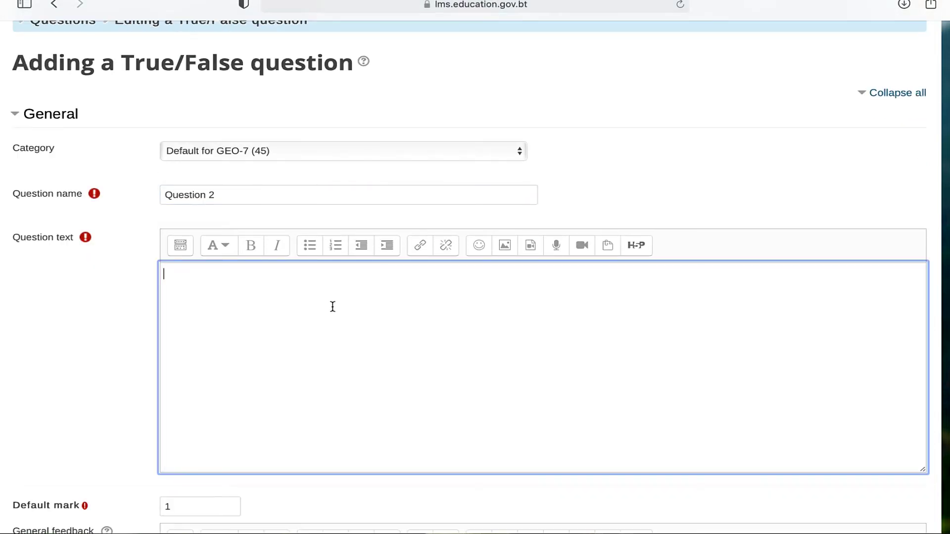
type("The local time of New Orleans in USA, located at 90 degrees West longitude is 6   AM when the time at Greenwich (00) is 12.00 noon.")
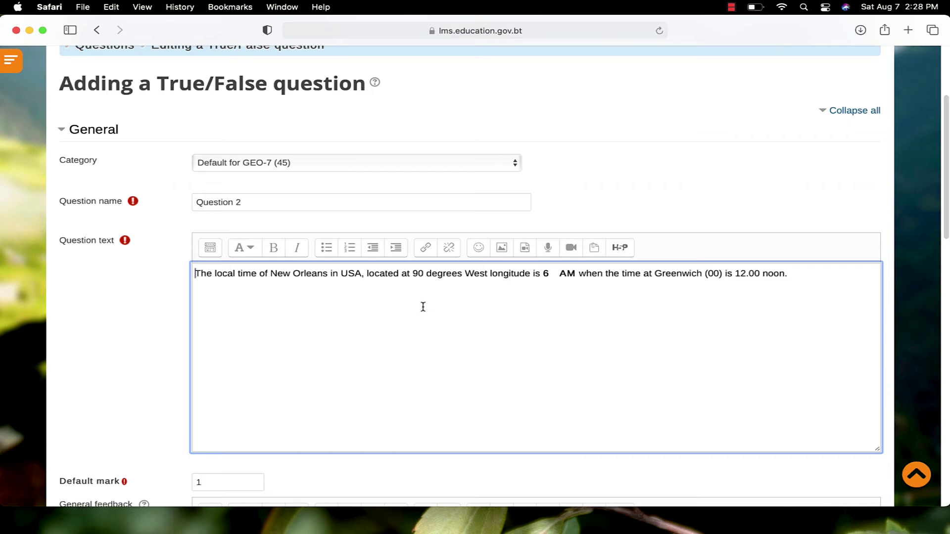
- Leave the default mark, general feedback and ID number as they are, and set the correct answer to True
scroll(423, 307, "down", 6)
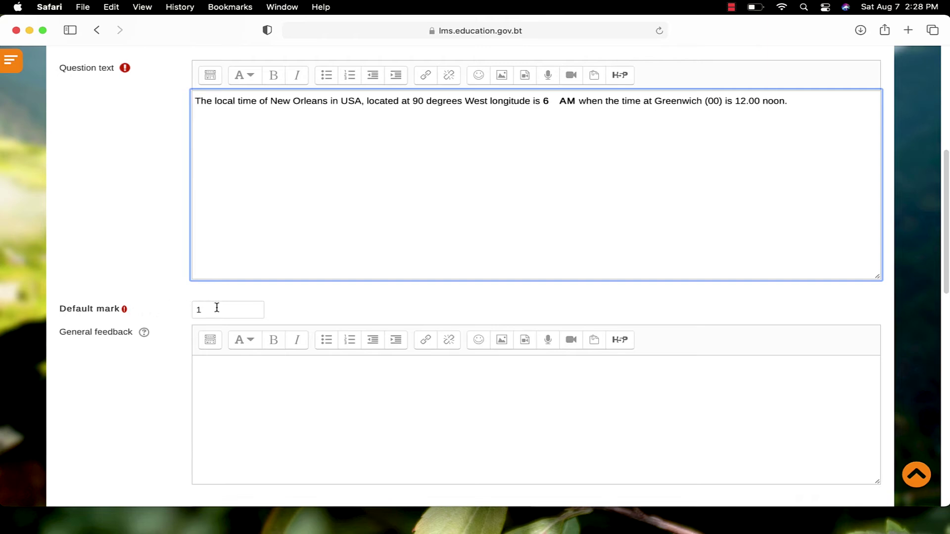
scroll(276, 312, "down", 5)
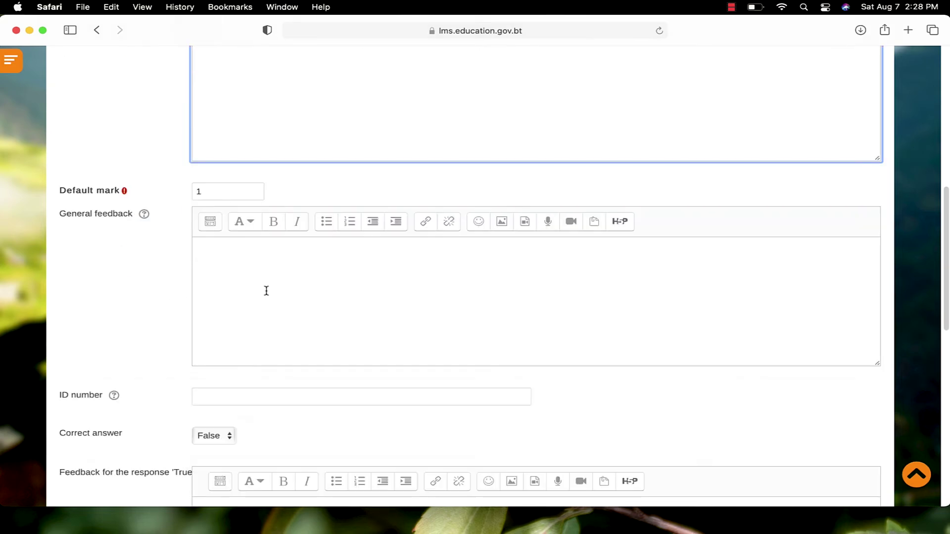
scroll(267, 290, "down", 4)
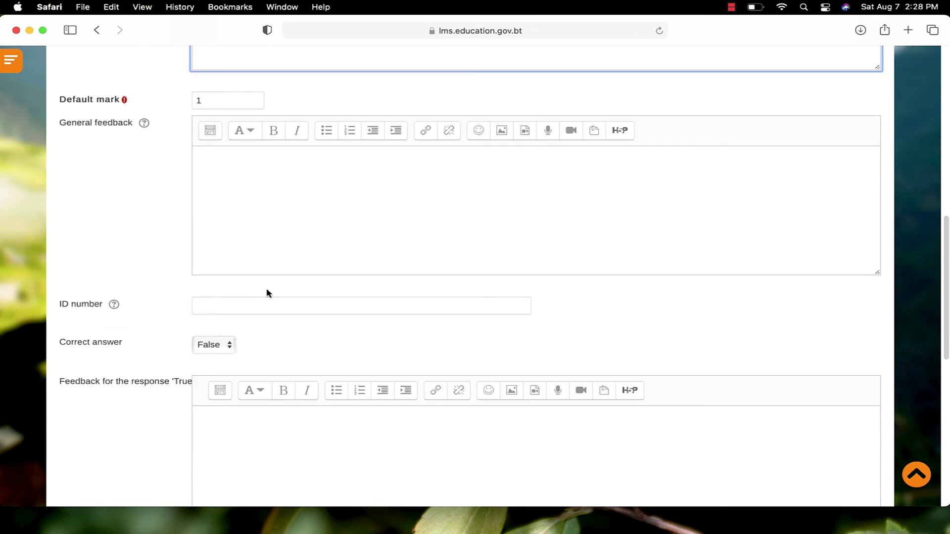
scroll(267, 293, "down", 2)
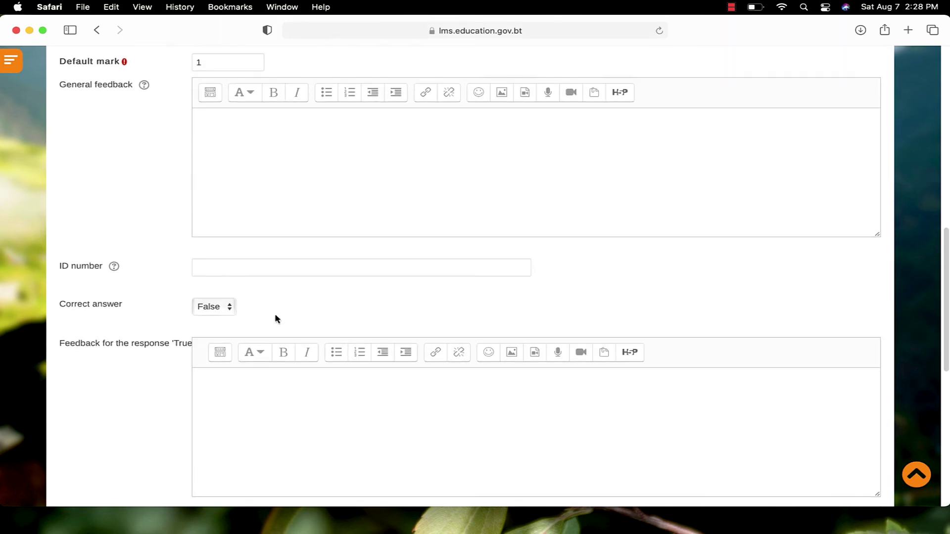
scroll(398, 266, "up", 1)
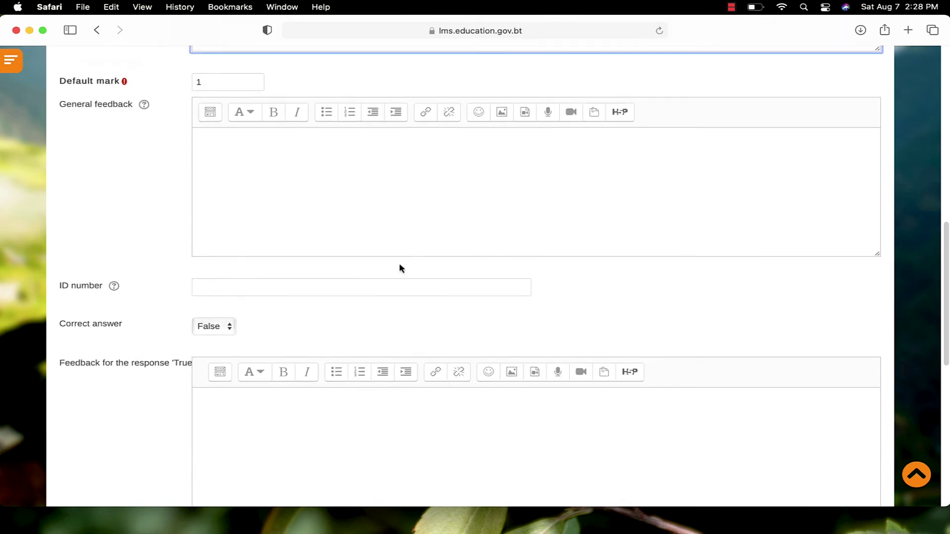
scroll(240, 317, "down", 1)
left_click(212, 319)
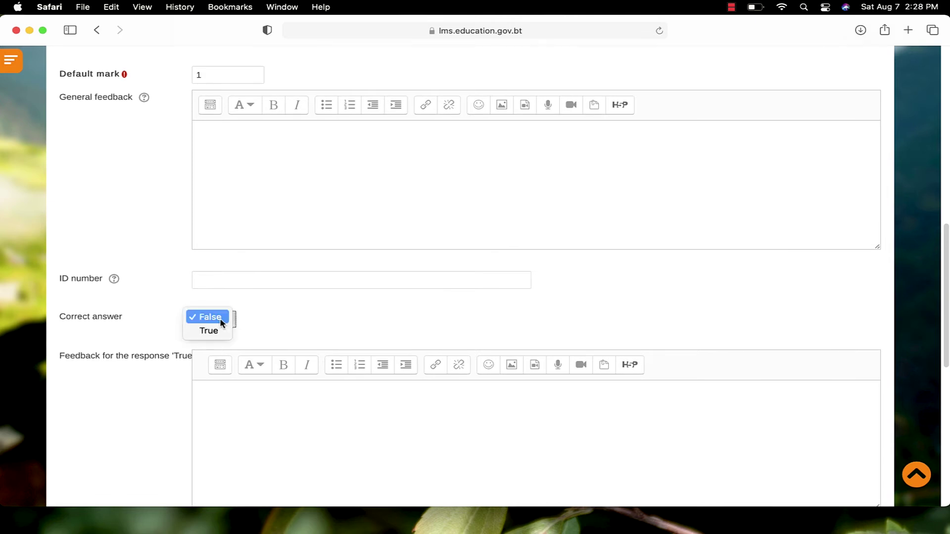
left_click(213, 331)
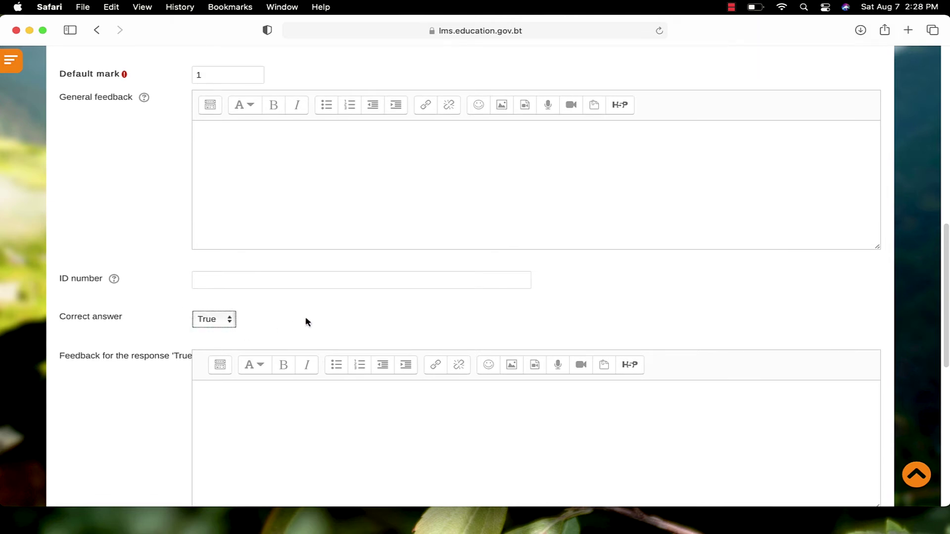
- Enter "Well done!" as feedback for the response True and "Try again!" as feedback for the response False
scroll(310, 318, "down", 3)
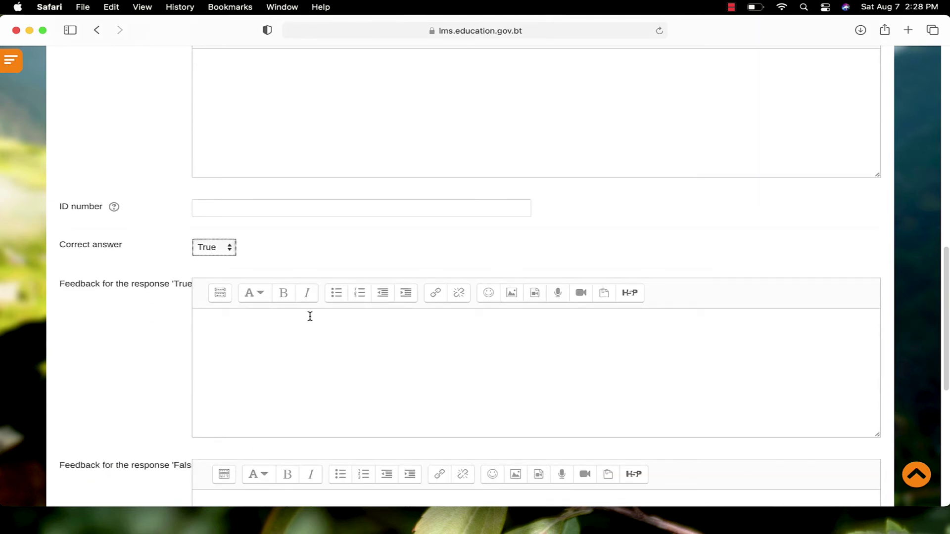
scroll(310, 316, "down", 1)
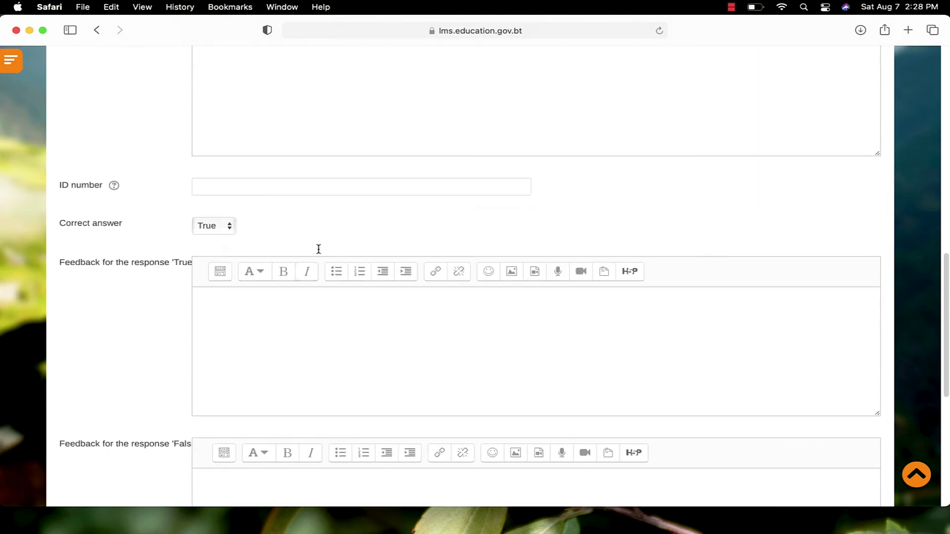
left_click(283, 320)
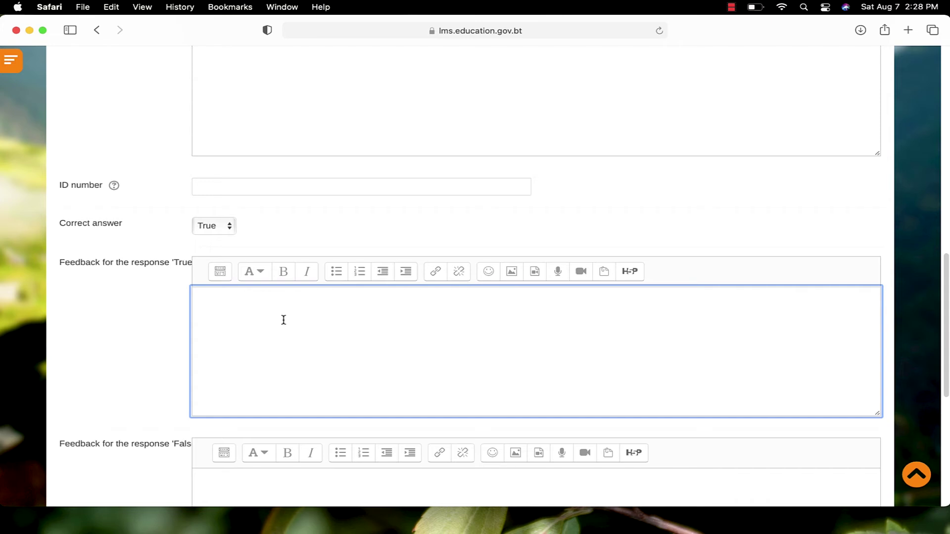
type("Well done!")
scroll(329, 296, "down", 5)
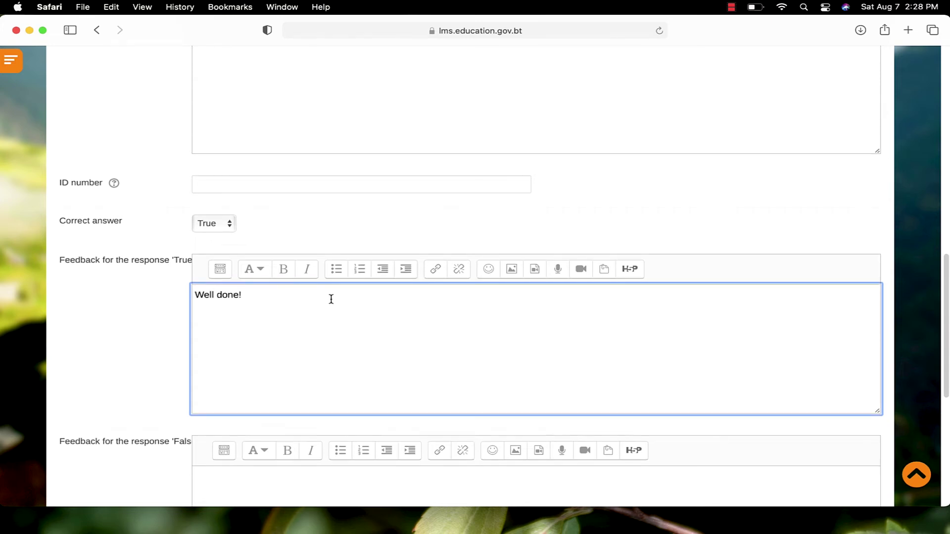
left_click(290, 390)
type("Try again!")
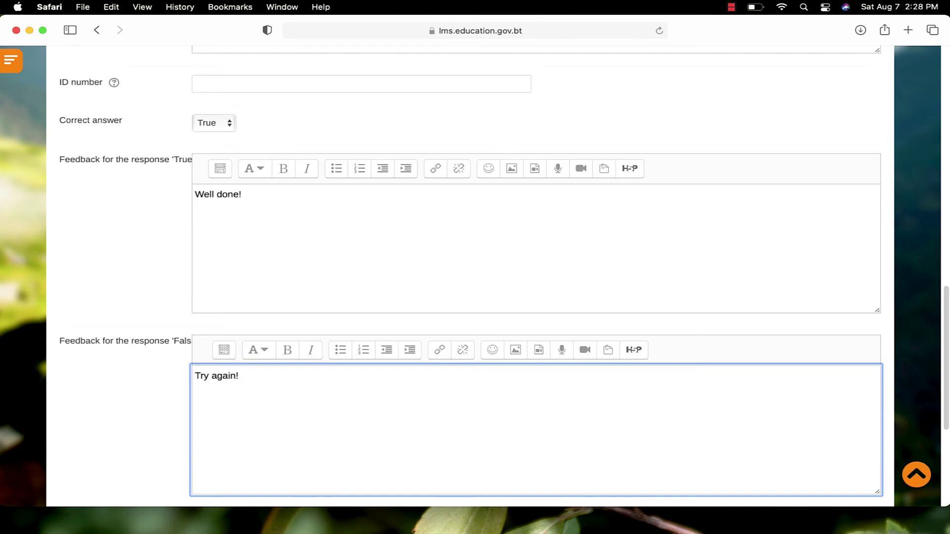
- Save the True/False question while continuing to edit it
scroll(470, 277, "down", 2)
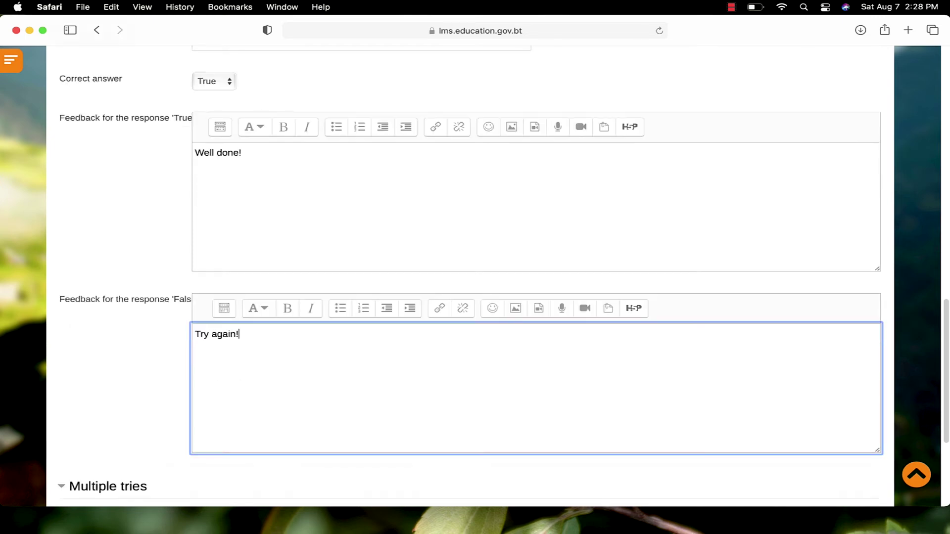
scroll(313, 356, "down", 4)
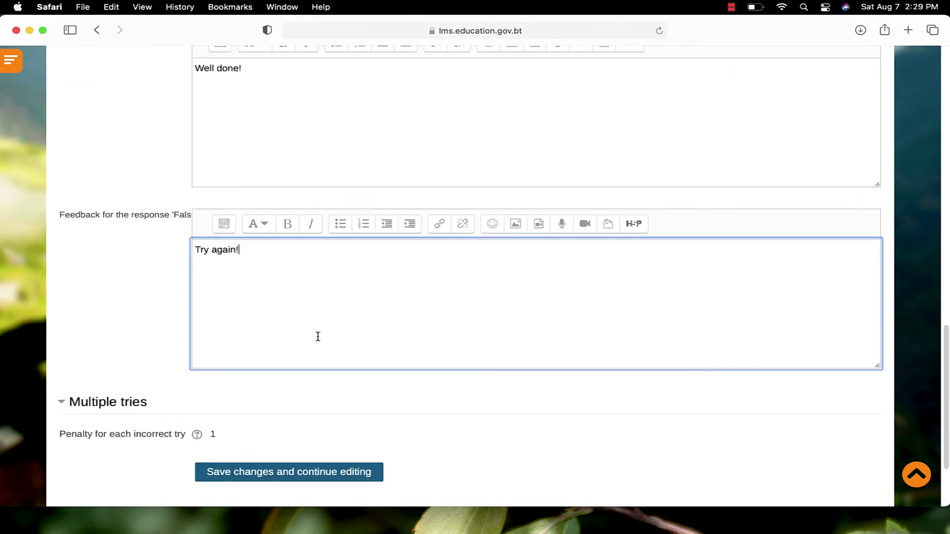
left_click(377, 471)
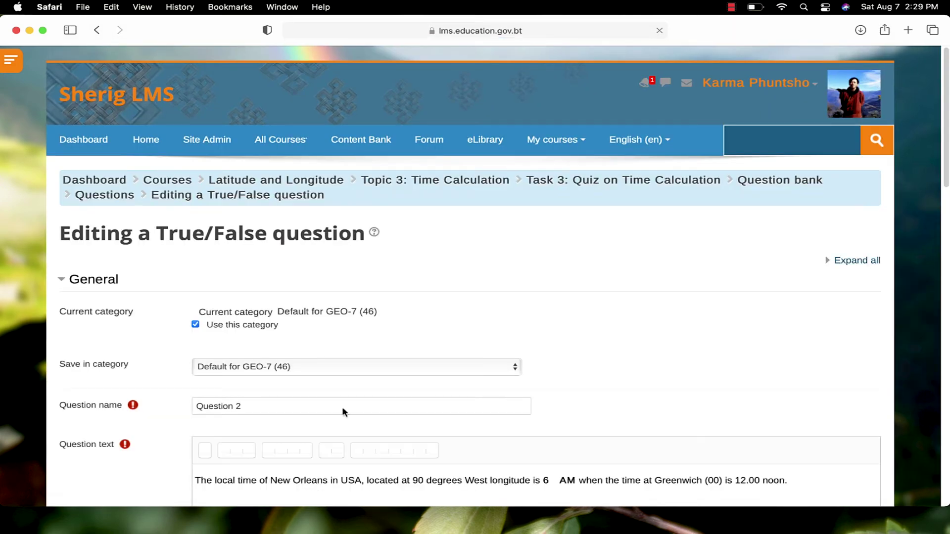
- Preview the saved True/False question and submit "False" as a test answer
scroll(619, 354, "down", 2)
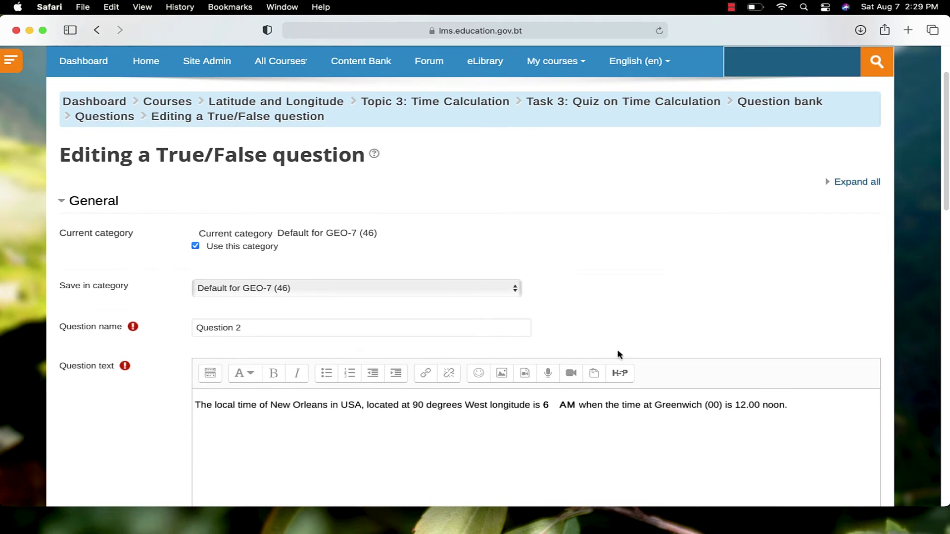
scroll(618, 355, "down", 10)
scroll(618, 351, "down", 2)
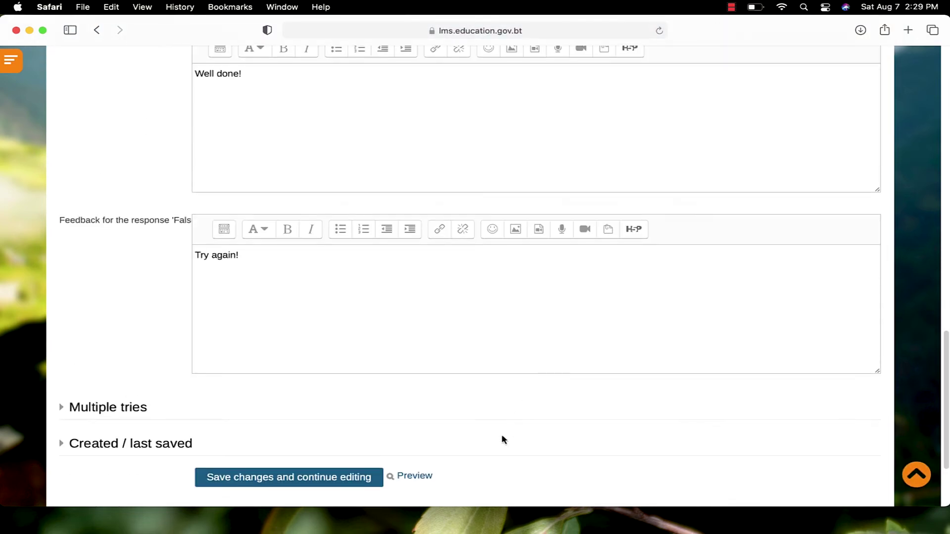
left_click(411, 476)
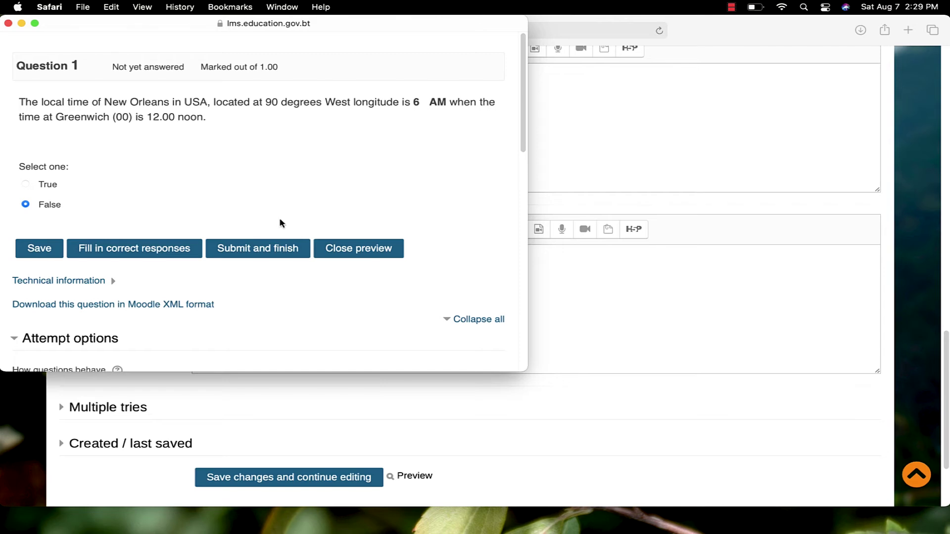
left_click(281, 249)
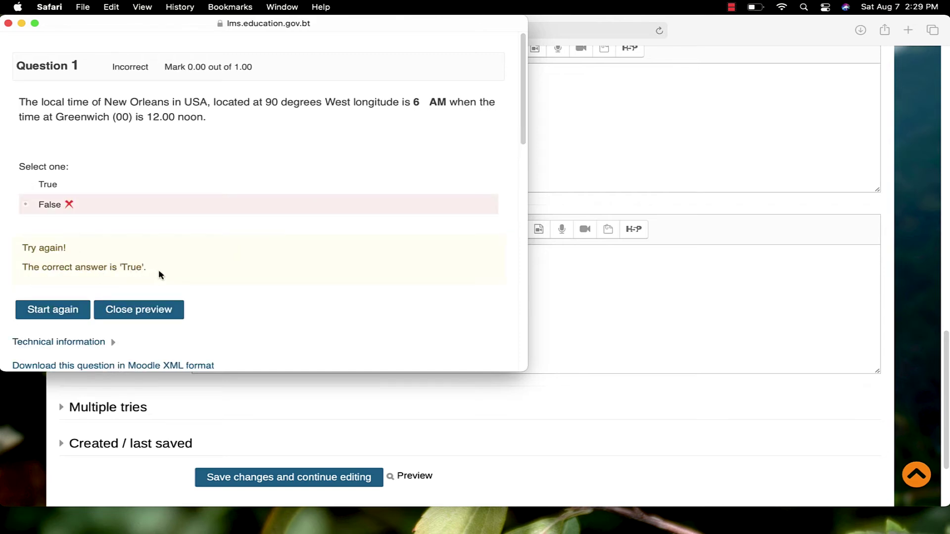
- Close the question preview and save the True/False question to return to the quiz editing page
left_click(153, 312)
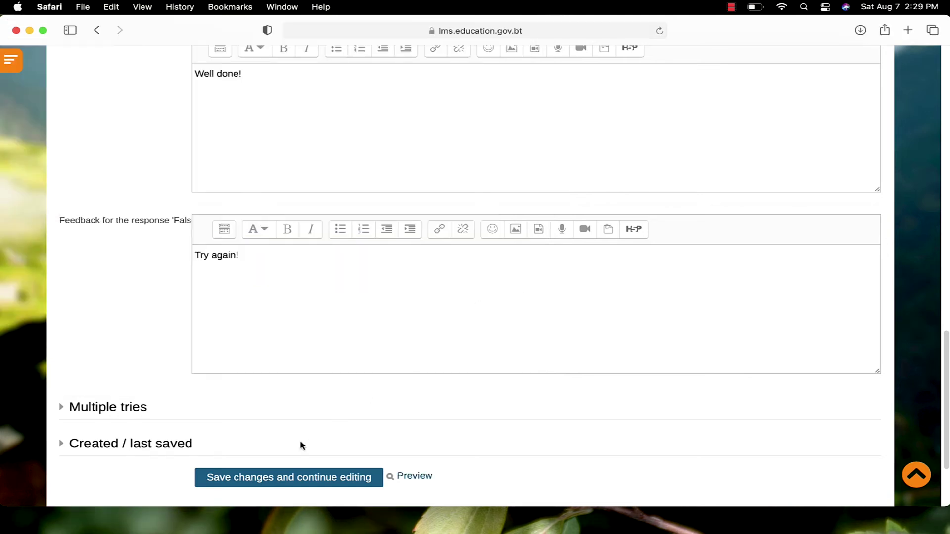
left_click(296, 475)
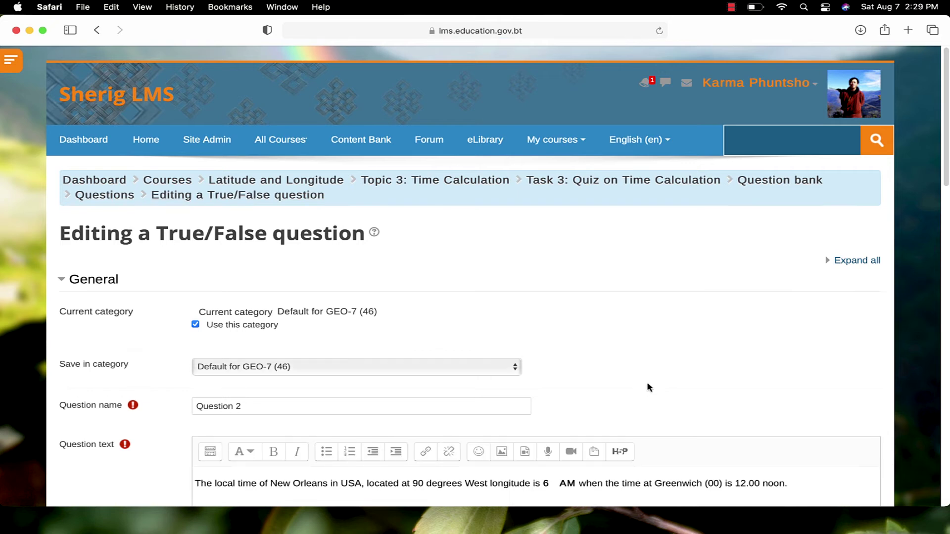
scroll(648, 387, "down", 20)
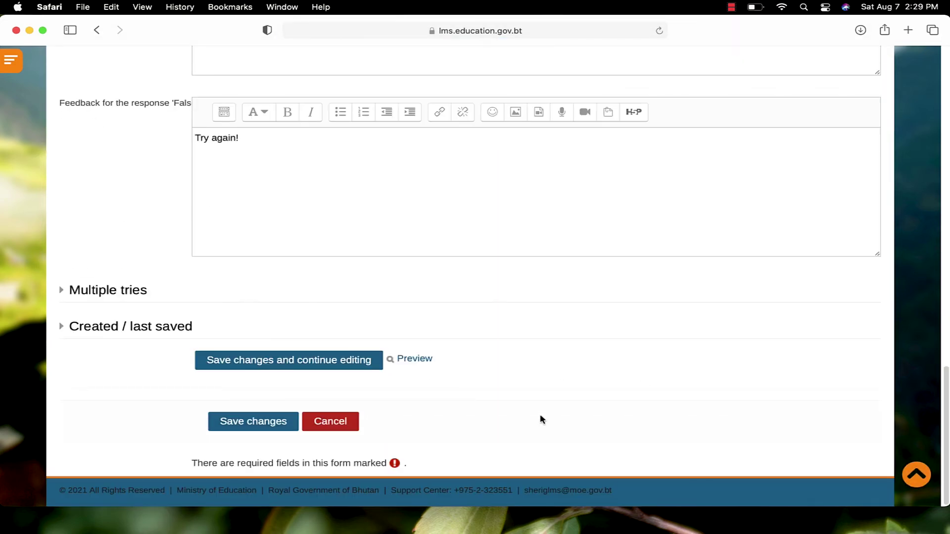
left_click(270, 427)
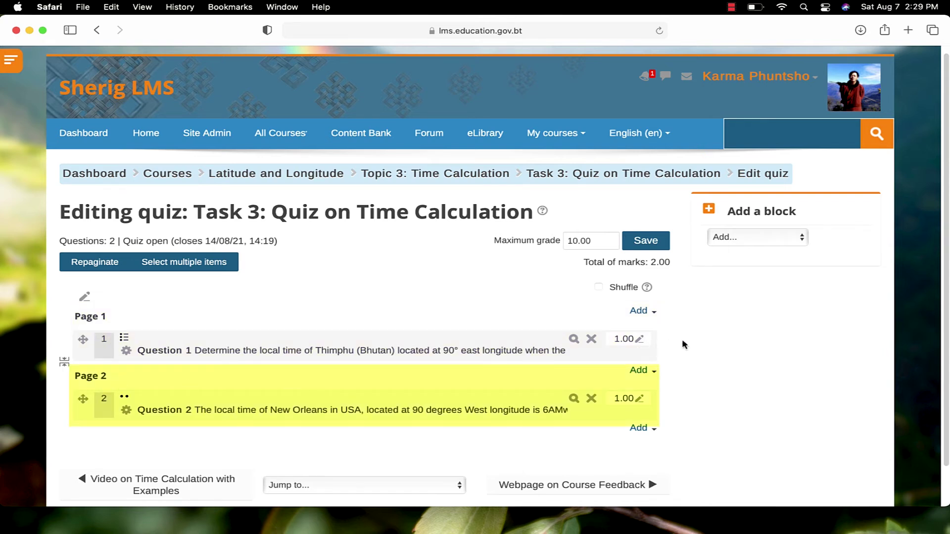
- Add a new question of the Matching type at the end of the quiz, after Question 2
scroll(682, 341, "down", 1)
left_click(638, 415)
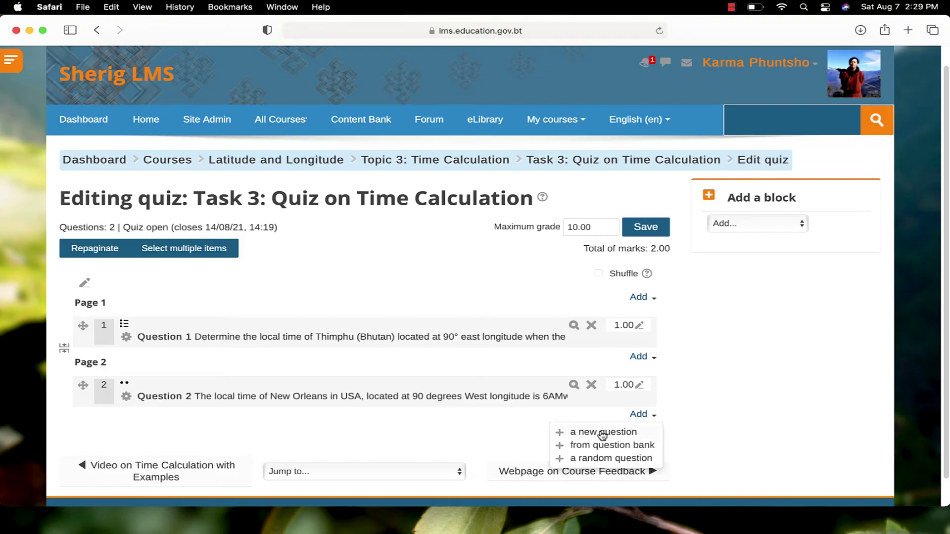
left_click(601, 431)
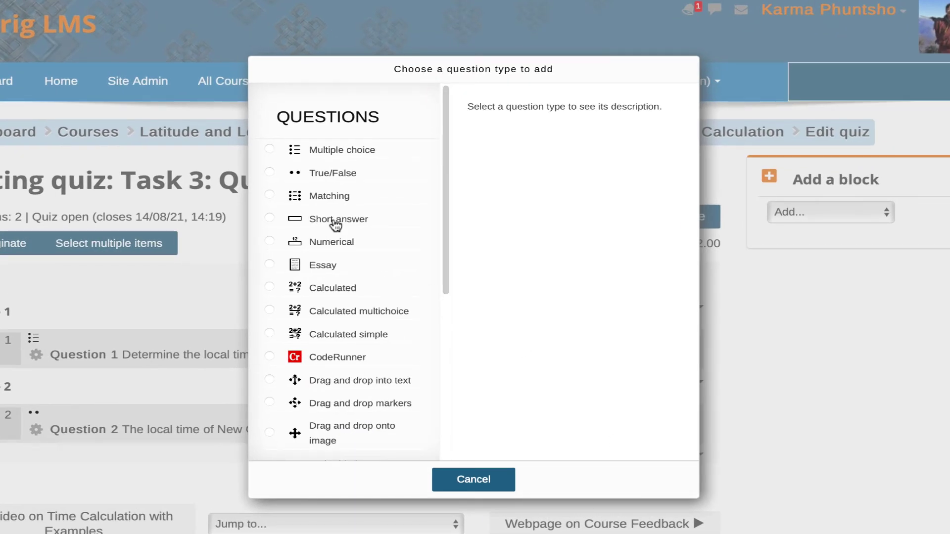
left_click(333, 198)
left_click(435, 476)
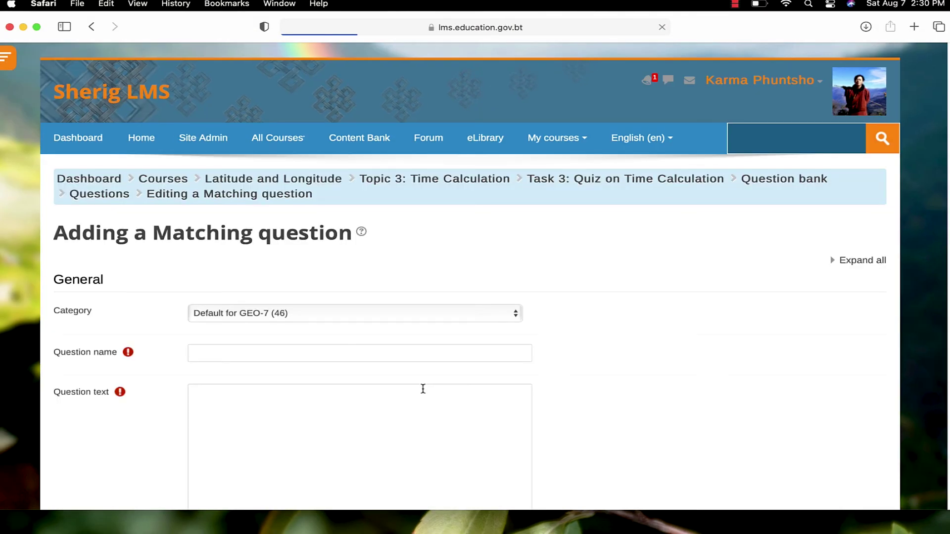
- Name the matching question "Question 3" and enter "Match the following" as its question text
scroll(425, 386, "down", 2)
left_click(334, 350)
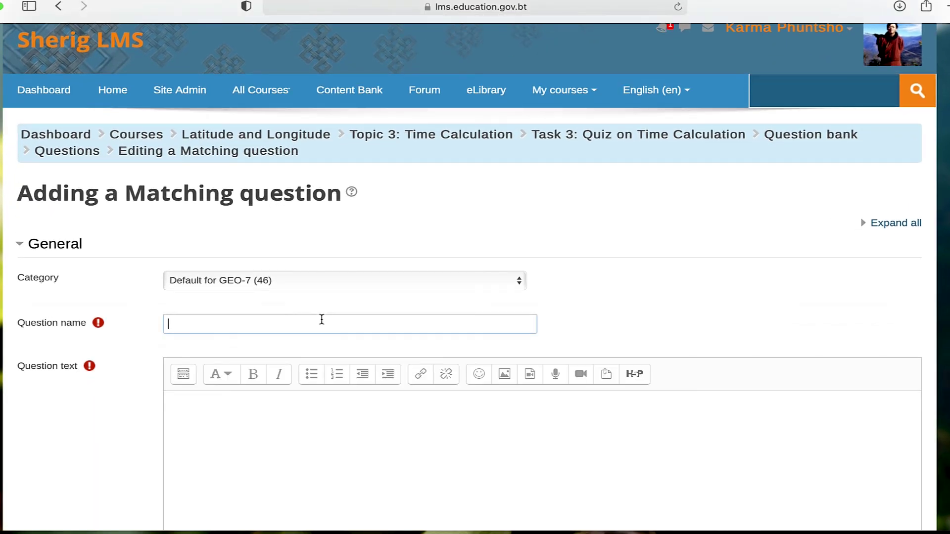
type("Question 3")
scroll(316, 309, "down", 8)
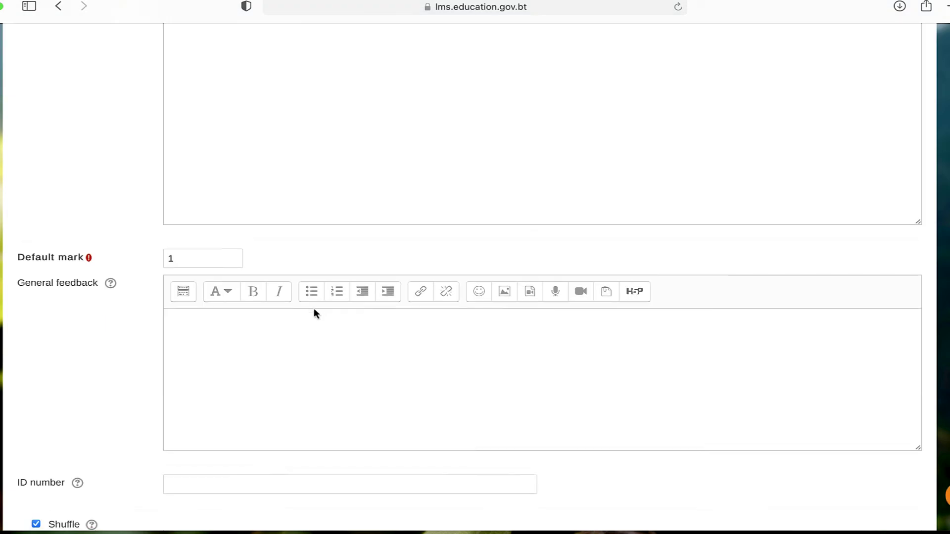
scroll(314, 311, "up", 3)
left_click(371, 233)
type("Match th")
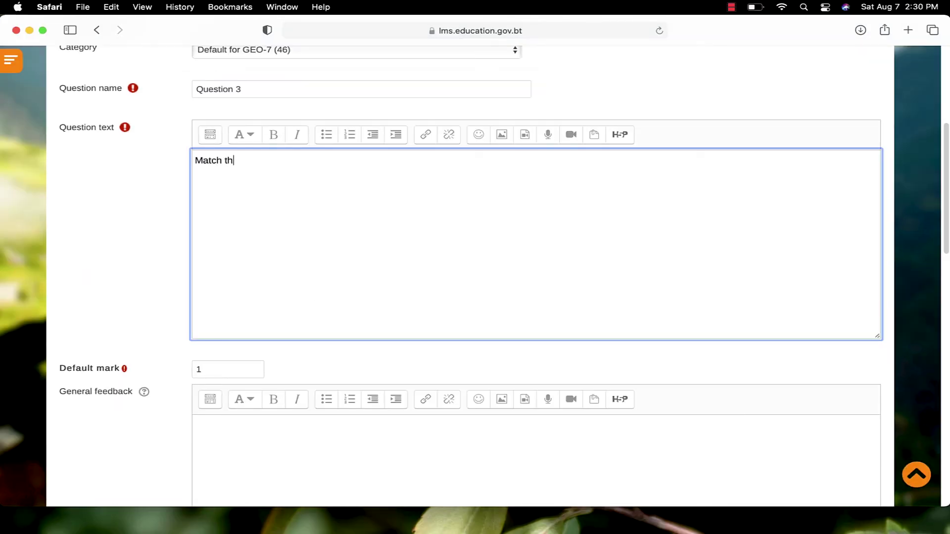
type("e following")
scroll(275, 287, "down", 1)
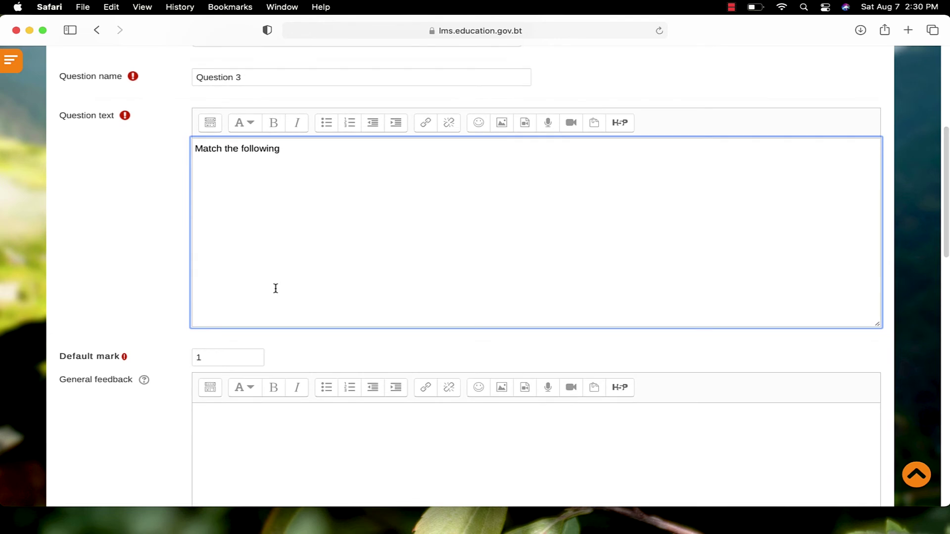
- Enter "The horizontal lines from the equator that are measured in degrees is called" as matching item 1 with the answer "Latitude"
scroll(307, 303, "down", 12)
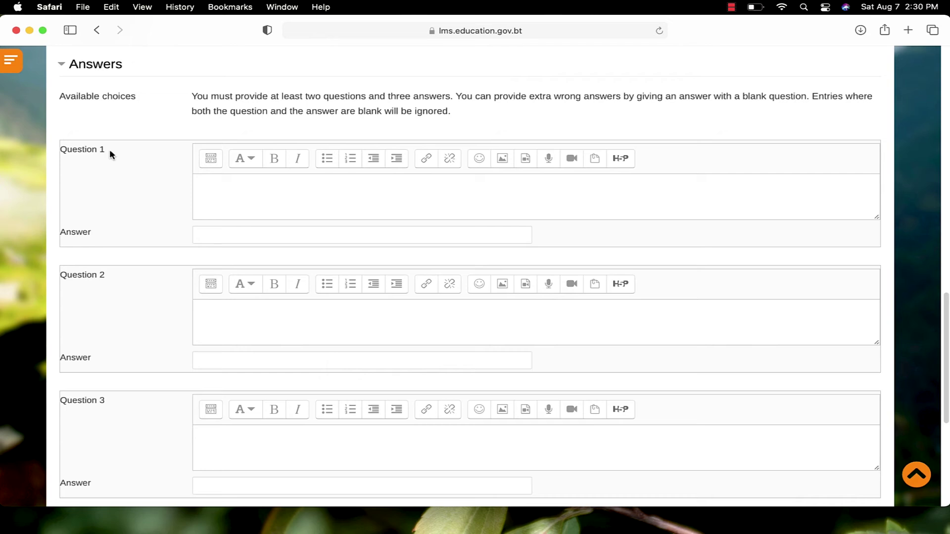
left_click(240, 187)
type("The horizontal lines from the equator that are measured in degrees is called")
scroll(546, 198, "up", 1)
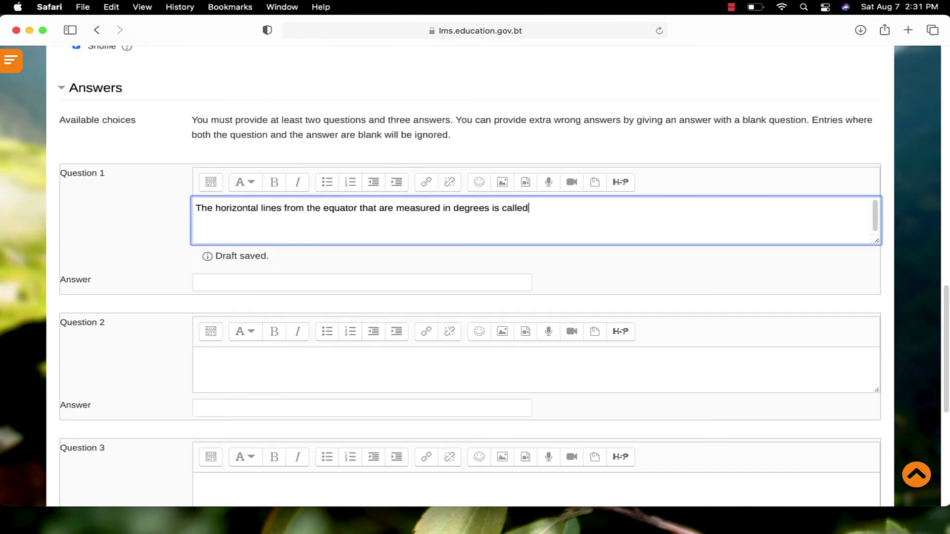
left_click(325, 277)
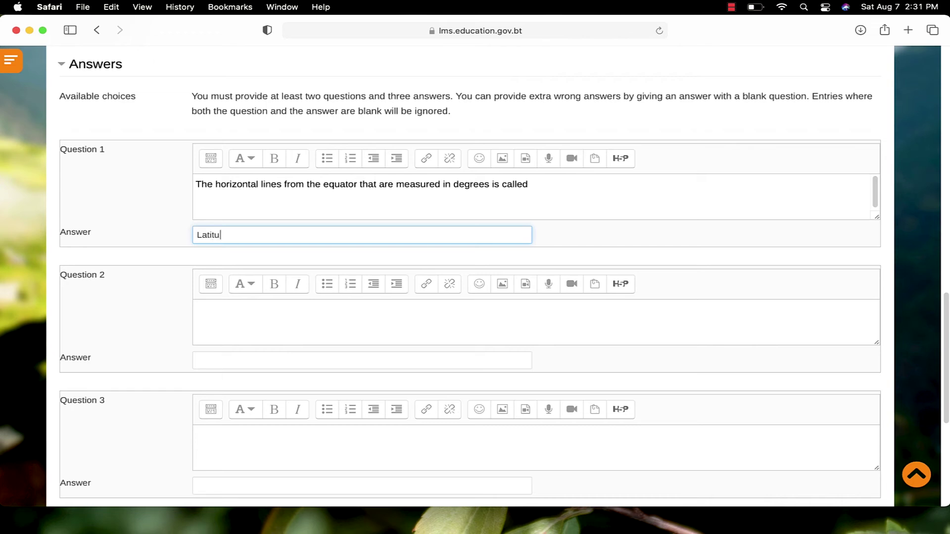
- Enter "The vertical lines from the Greenwich and measured in degree is called" as matching item 2 with the answer "Longitude"
left_click(260, 308)
type("The vertical lines from the Greenwich and measured in degree is called")
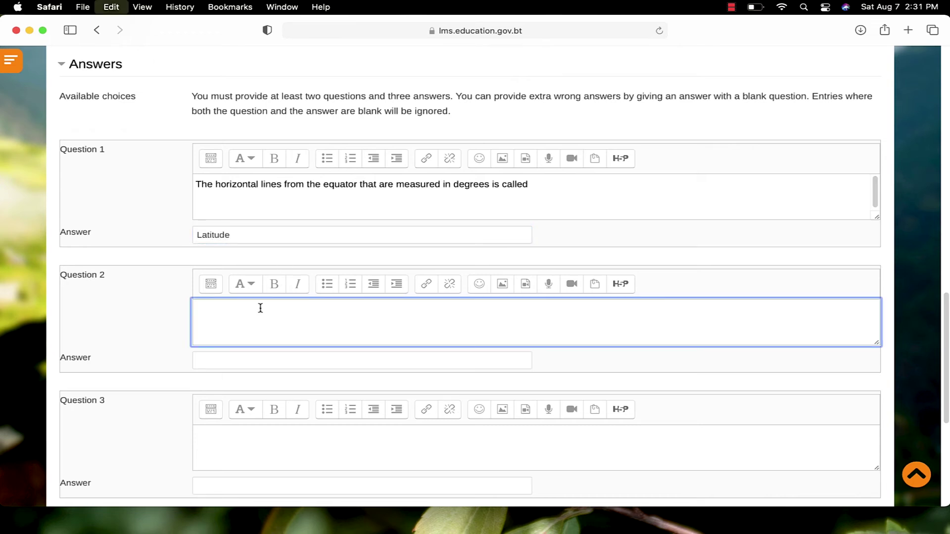
left_click(288, 362)
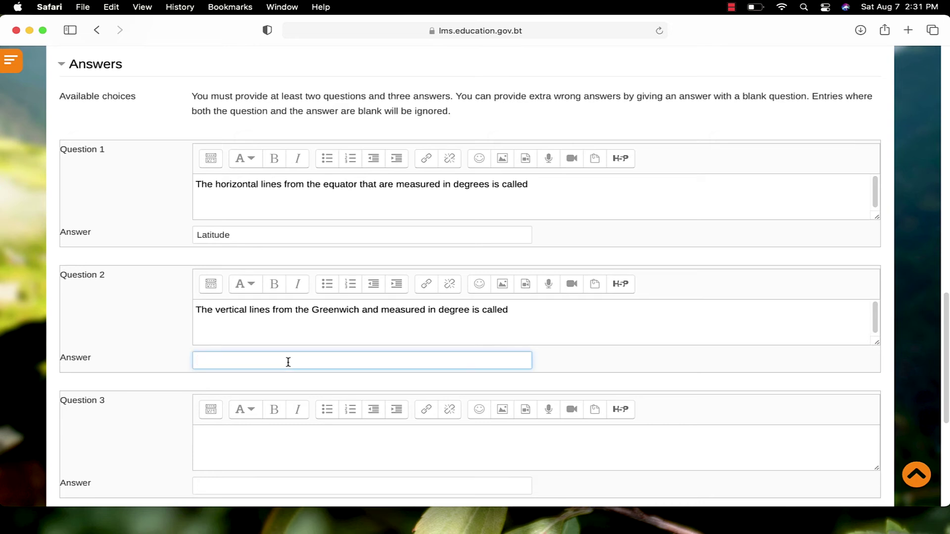
type("Longitude")
- Enter "The 0° latitude is referred to as" as matching item 3 with the answer "Equator"
scroll(340, 350, "down", 3)
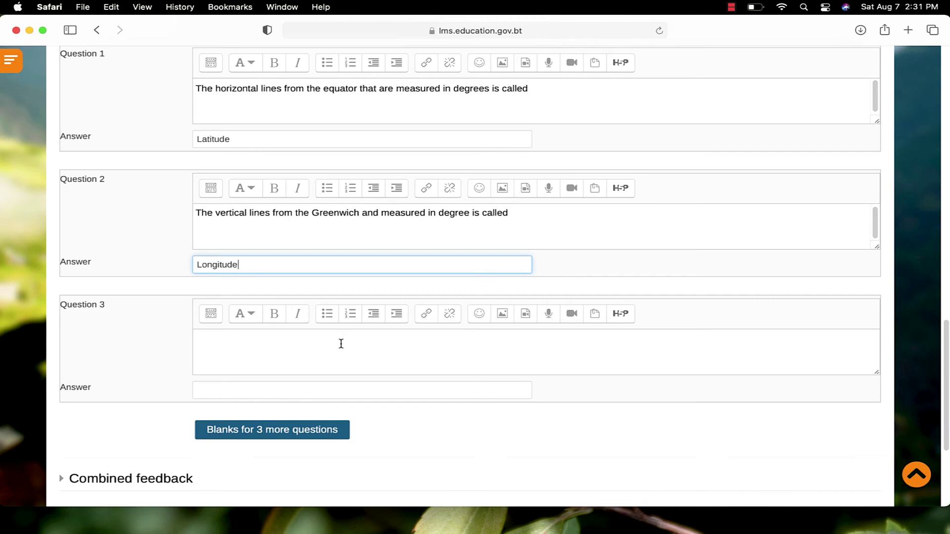
left_click(232, 333)
type("The 0°  latitude is referred to as")
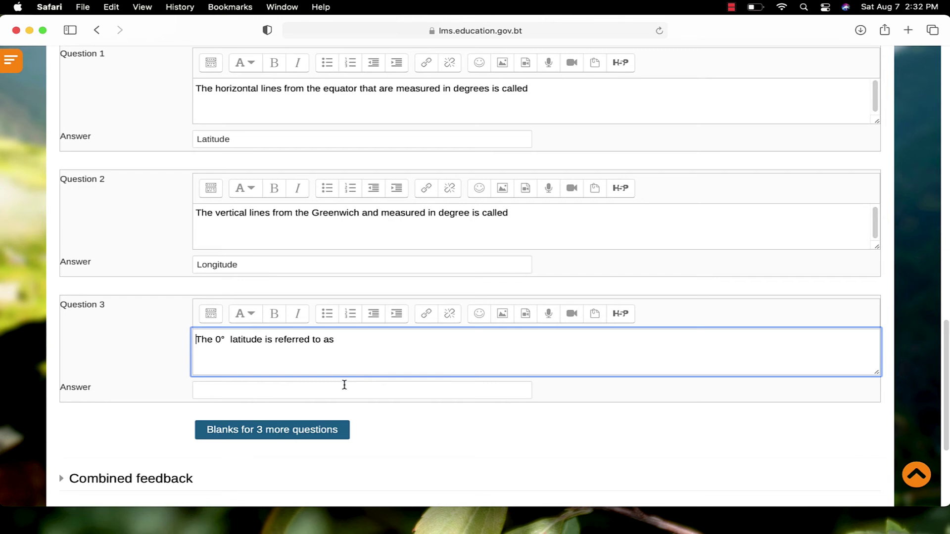
left_click(316, 388)
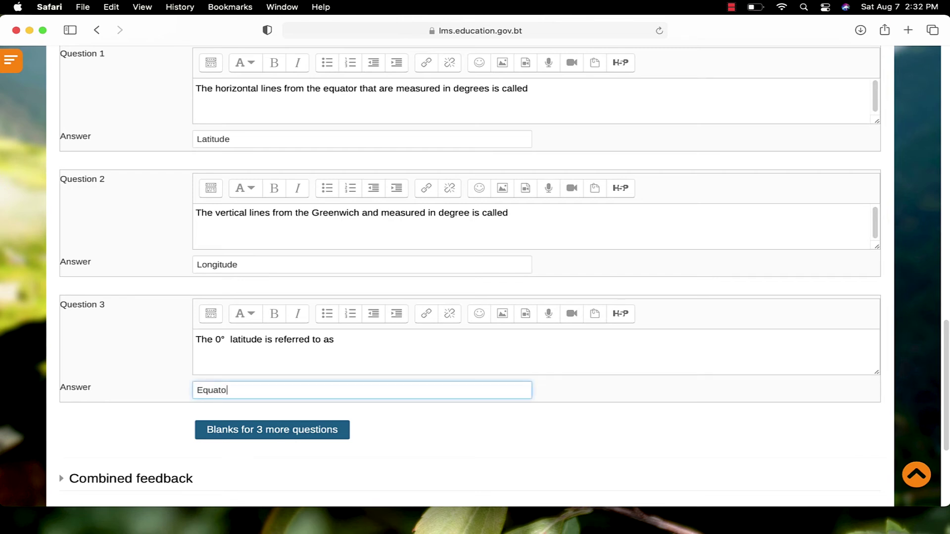
- Review the default combined feedback, leave it as it is, and save the matching question while continuing to edit it
scroll(303, 334, "down", 1)
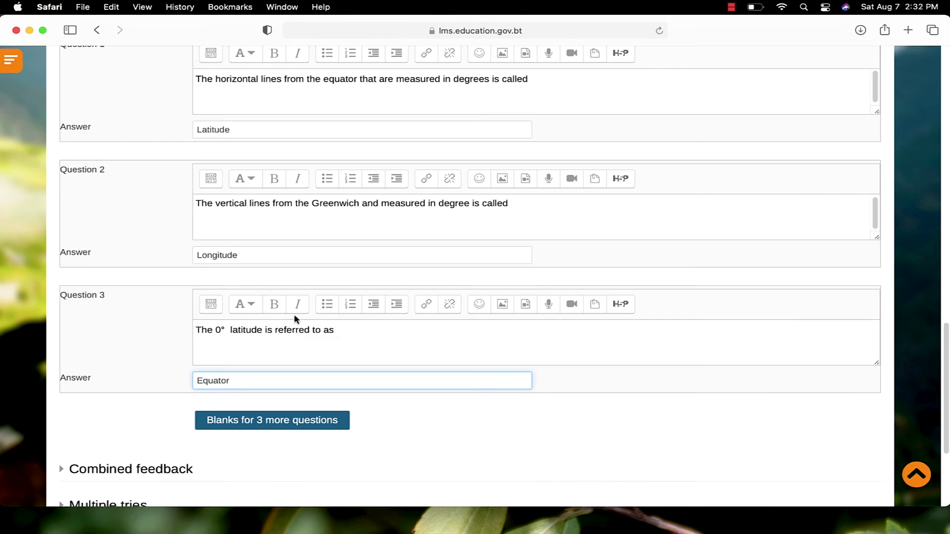
scroll(297, 322, "down", 2)
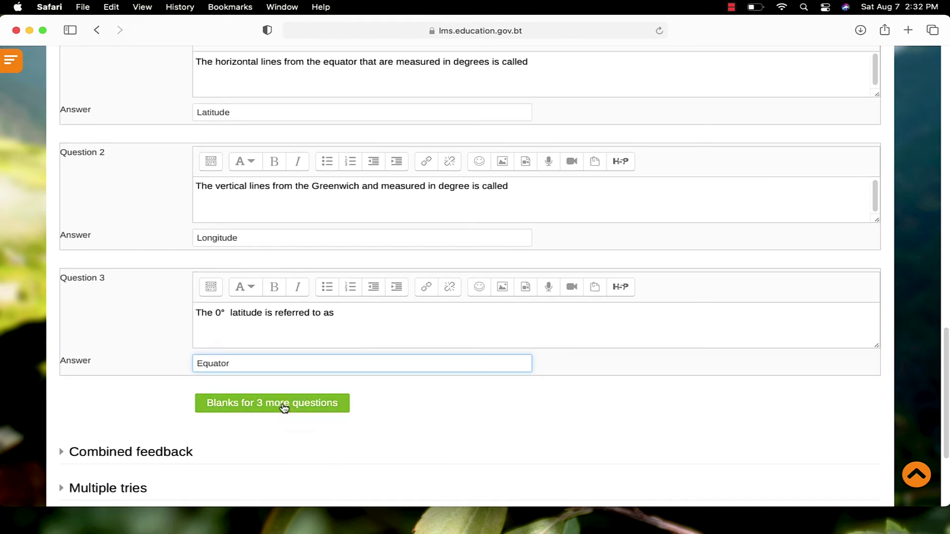
scroll(341, 363, "down", 2)
scroll(340, 362, "down", 4)
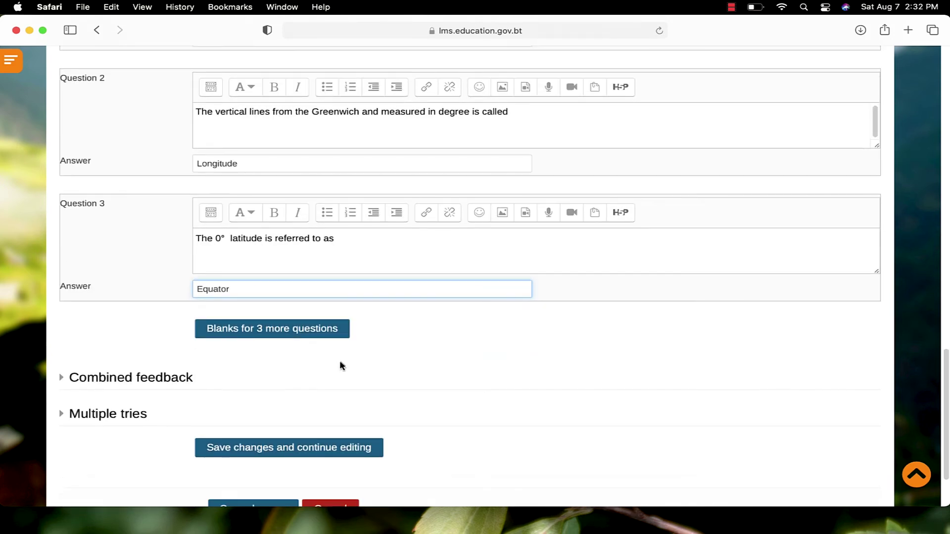
left_click(135, 369)
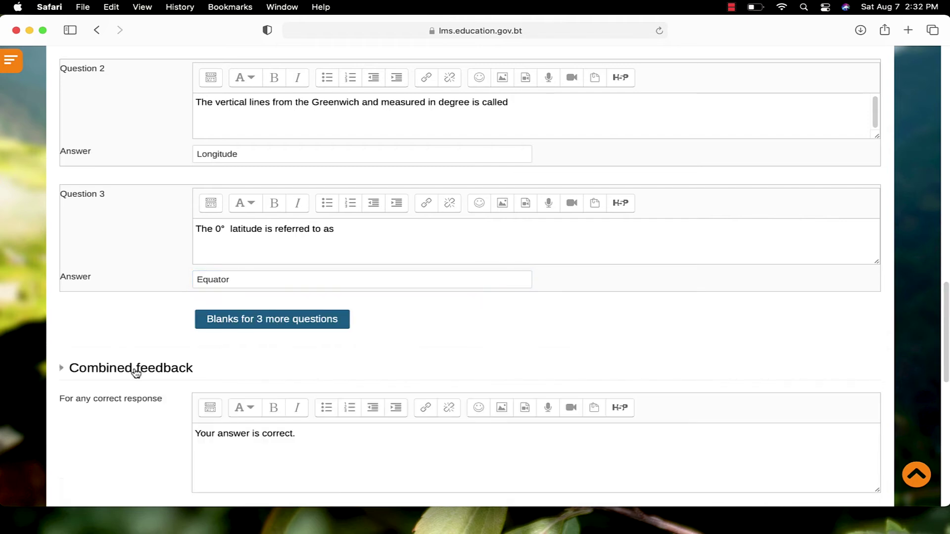
scroll(247, 354, "down", 5)
scroll(248, 356, "down", 2)
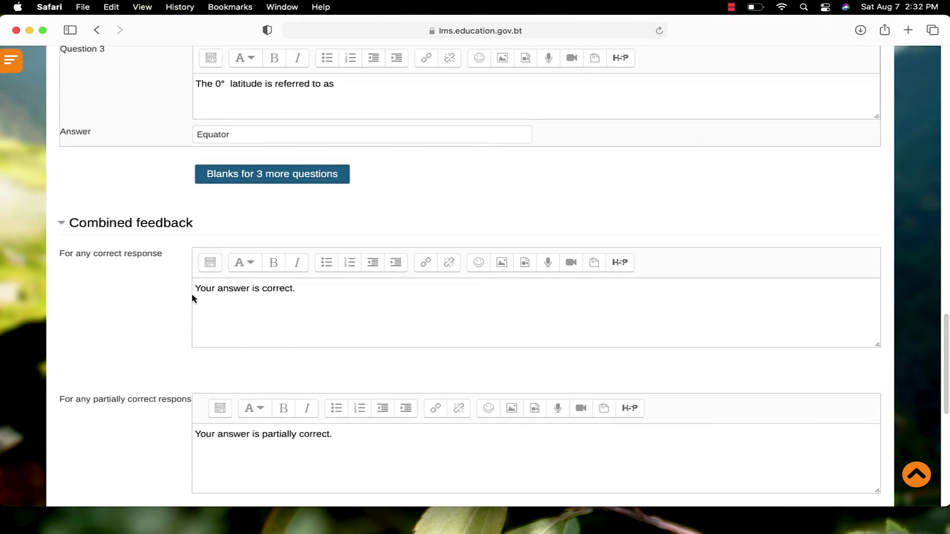
scroll(324, 292, "down", 15)
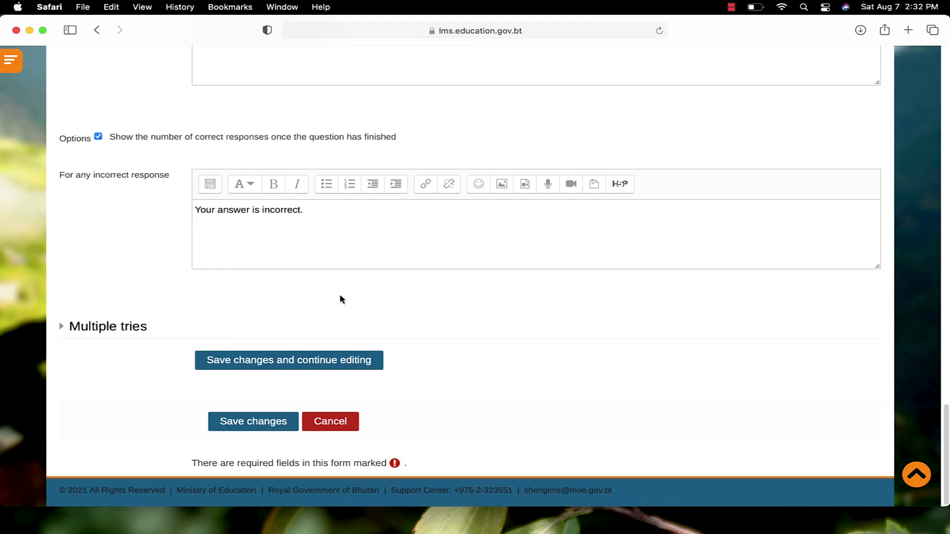
left_click(300, 365)
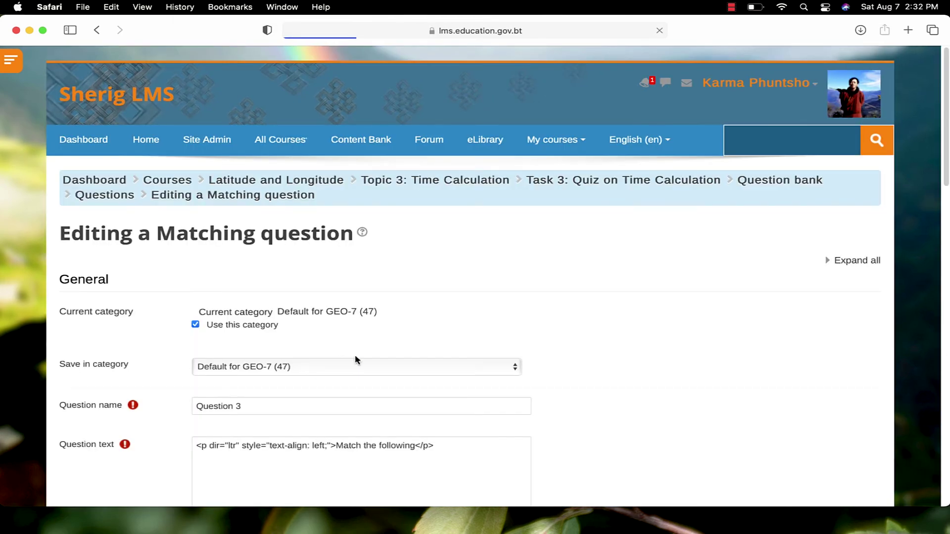
- Preview the saved matching question and choose "Equator" for the 0° latitude item
scroll(380, 356, "down", 20)
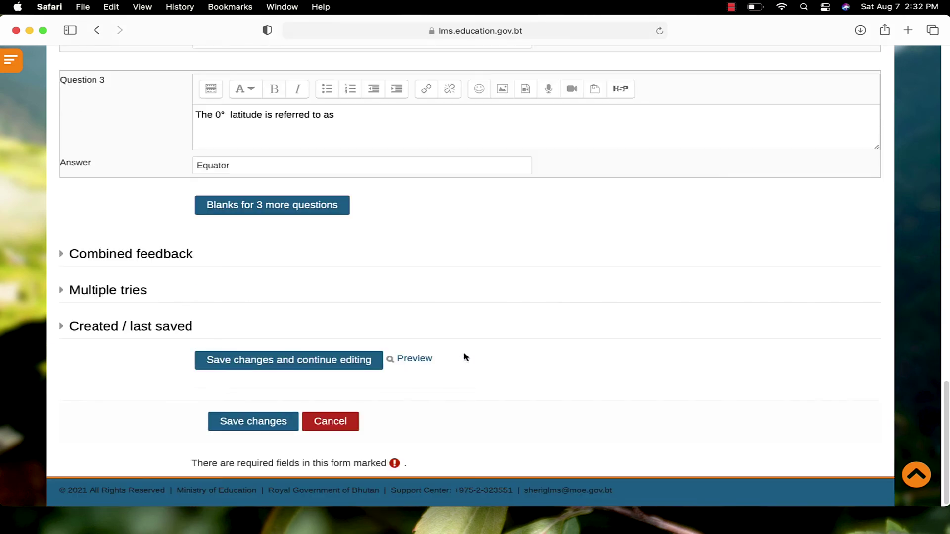
left_click(424, 362)
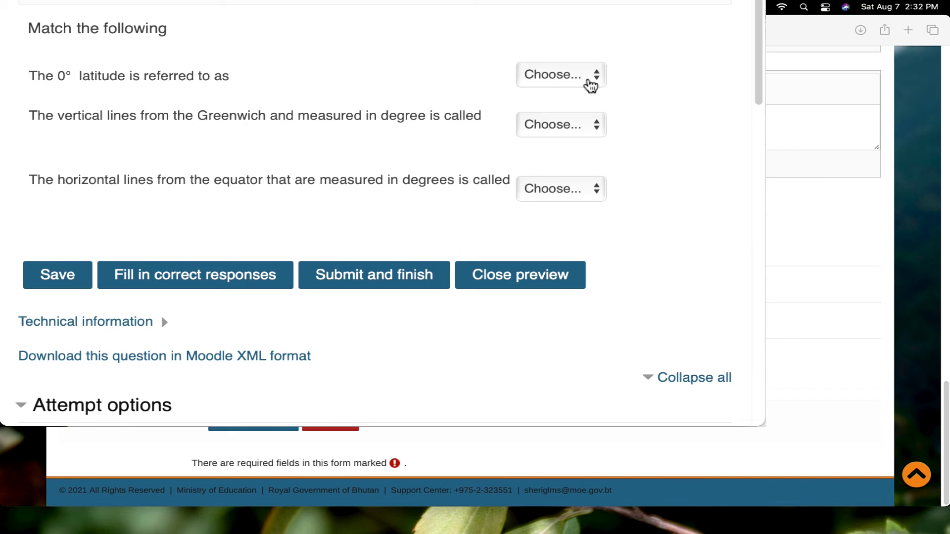
left_click(590, 85)
left_click(589, 82)
left_click(591, 83)
left_click(573, 93)
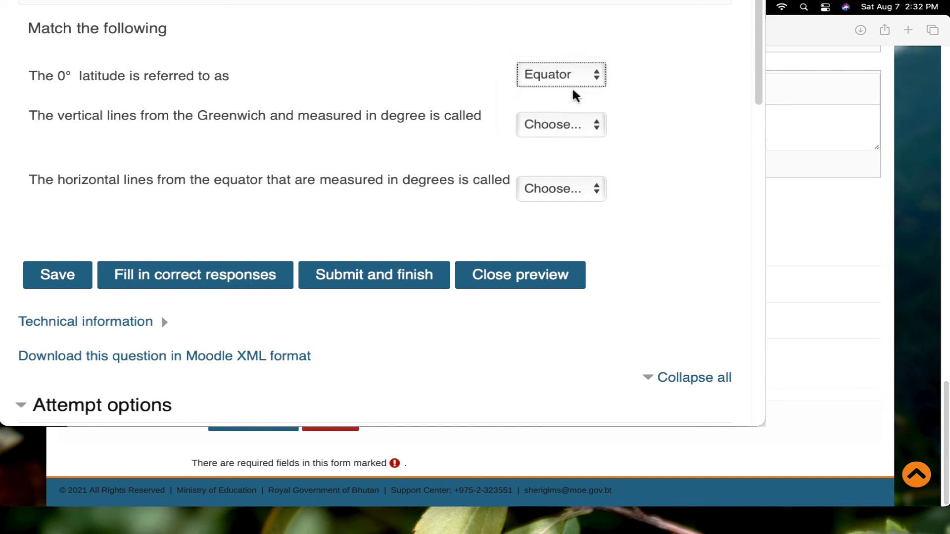
- Choose "Latitude" for the vertical lines and "Longitude" for the horizontal lines, and submit the test attempt
left_click(586, 126)
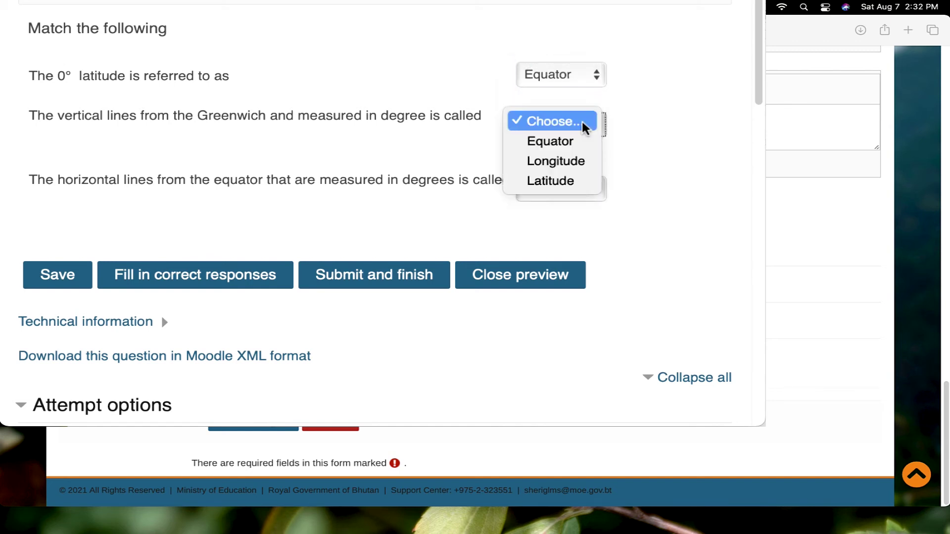
left_click(567, 182)
left_click(571, 190)
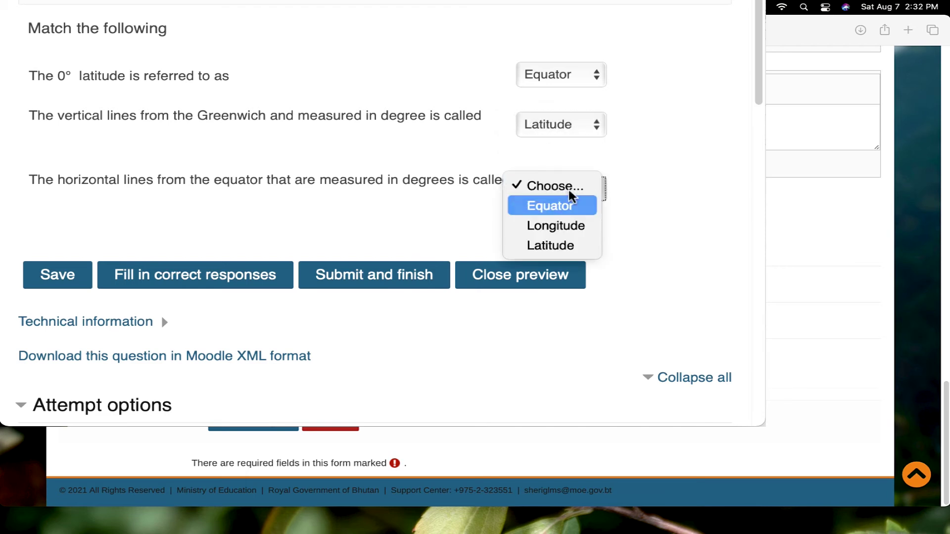
left_click(555, 226)
left_click(406, 281)
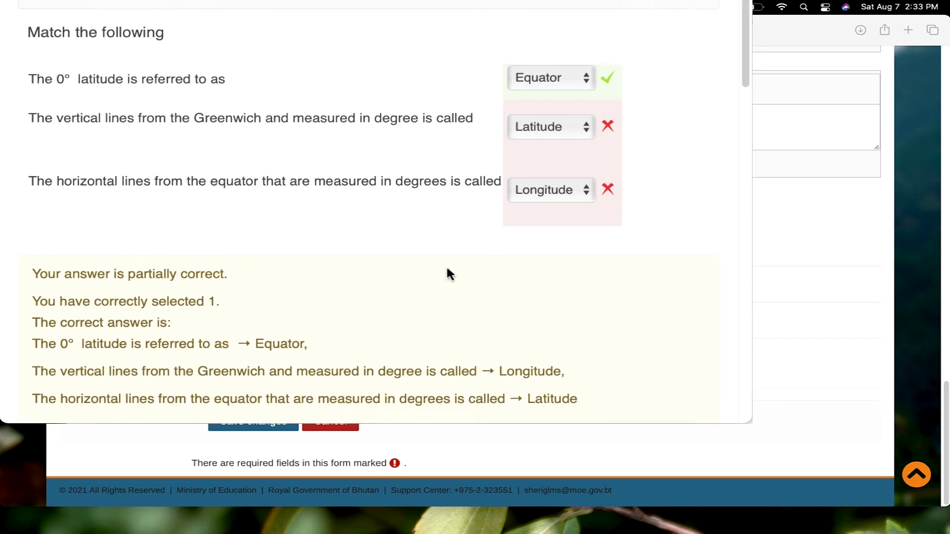
- Close the preview and save the matching question to return to the quiz editing page
scroll(447, 267, "down", 3)
left_click(153, 253)
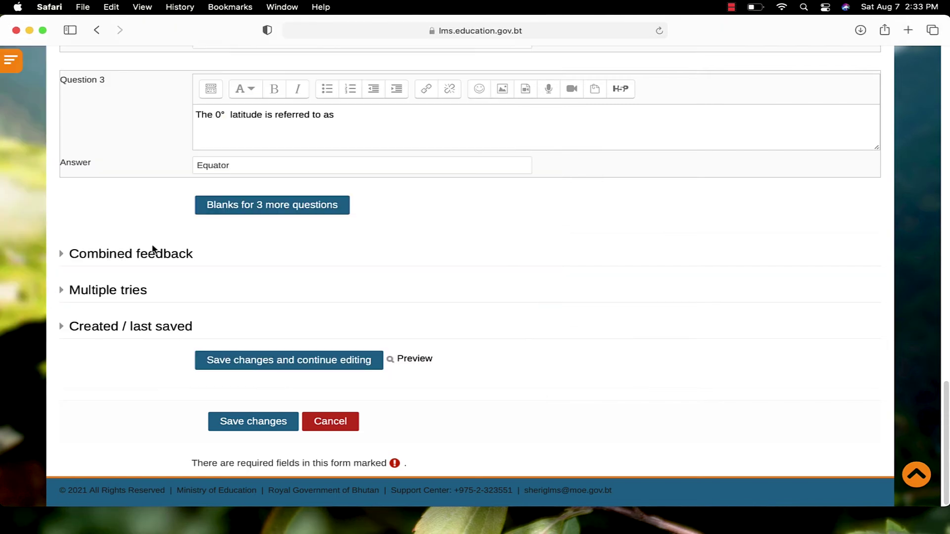
left_click(252, 426)
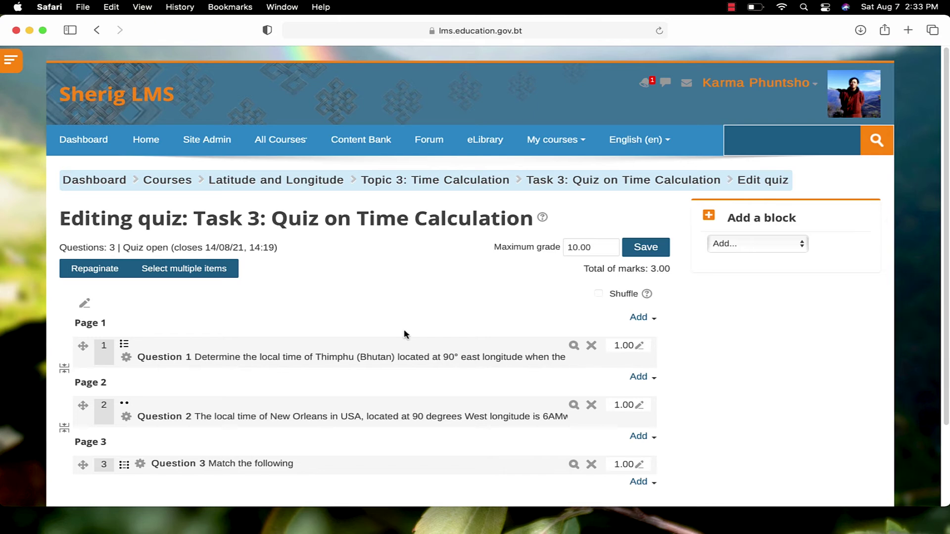
scroll(403, 334, "down", 1)
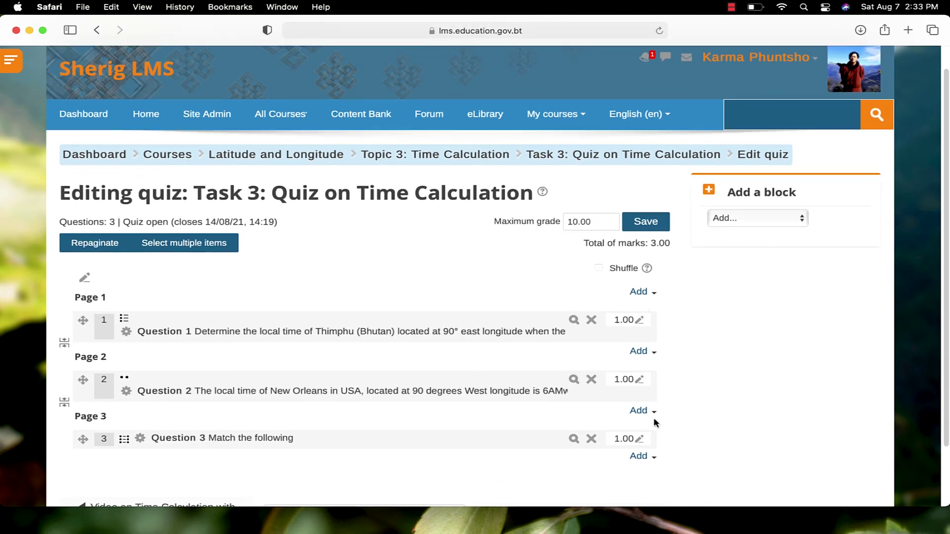
- Add a new short answer question at the end of the quiz, after Question 3
left_click(640, 458)
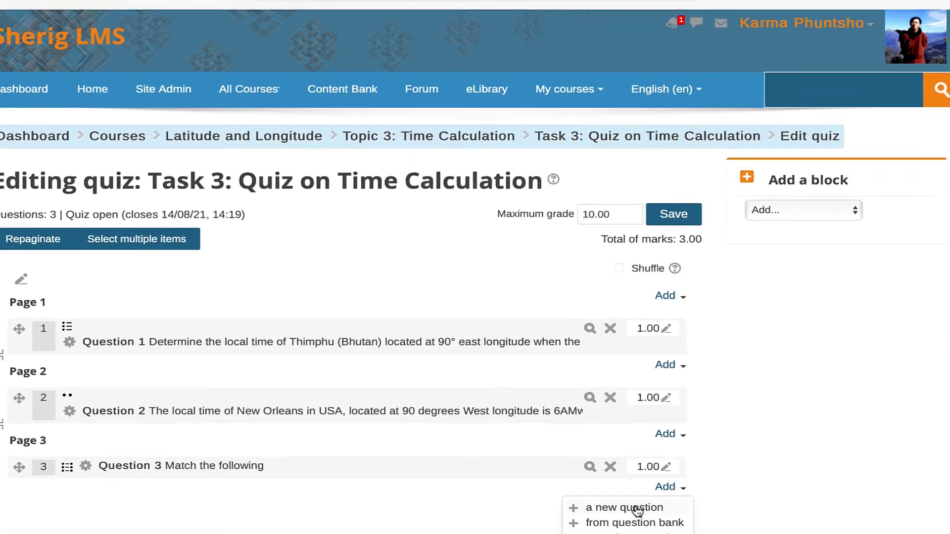
left_click(624, 508)
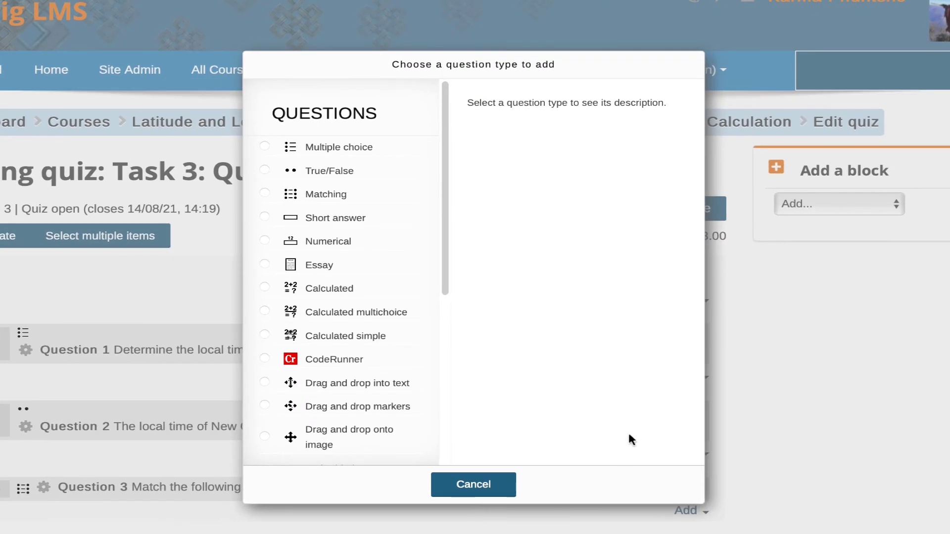
left_click(346, 225)
left_click(429, 486)
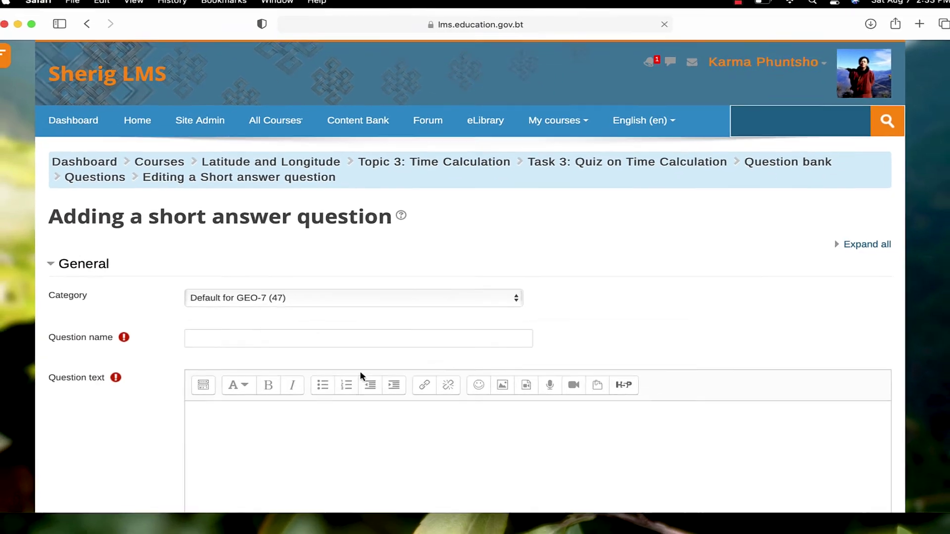
- Name the short answer question "Question 4"
scroll(360, 376, "down", 2)
left_click(274, 307)
type("Que")
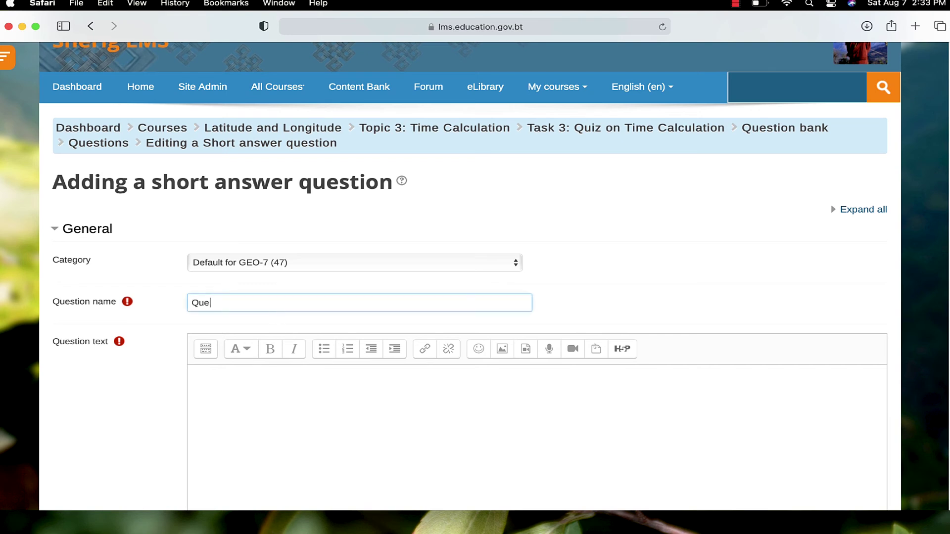
type("stion 4")
- Enter question text asking for the time at a destination at 30 degrees longitude West when a plane takes off from Greenwich Meridian at 7 AM
scroll(304, 301, "down", 4)
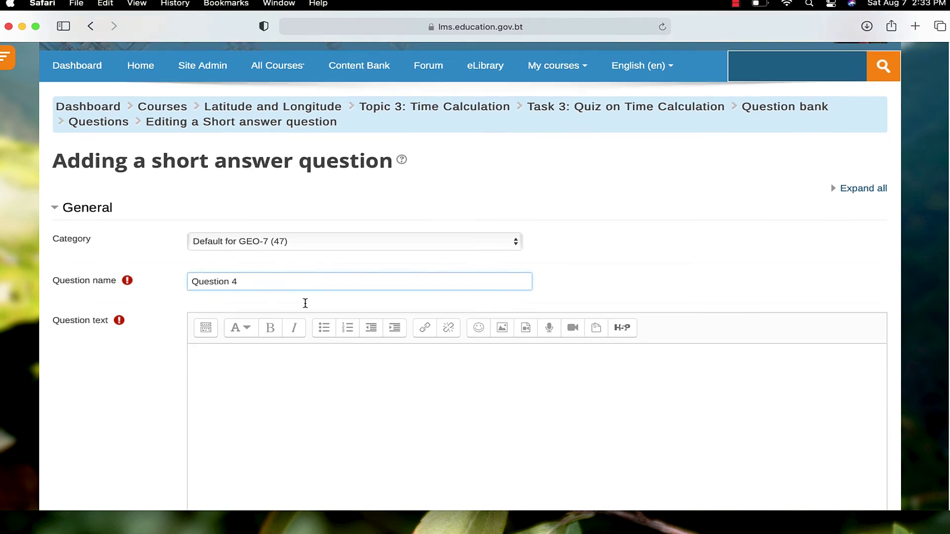
left_click(296, 292)
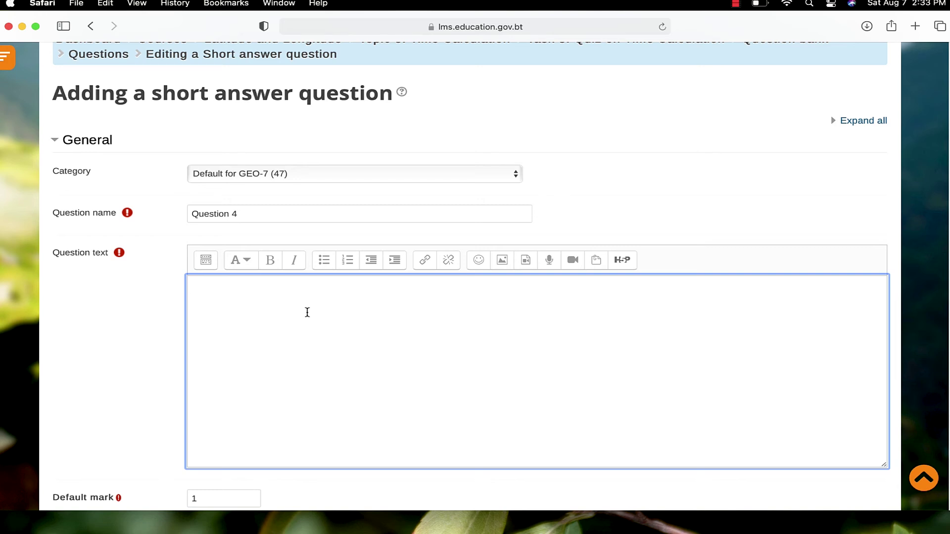
type("A plane took off at 7 AM from Greenwich Meridian toward a destination which is at 30 degrees longitude West. Calculate the time at the destination when the plane started the journey?")
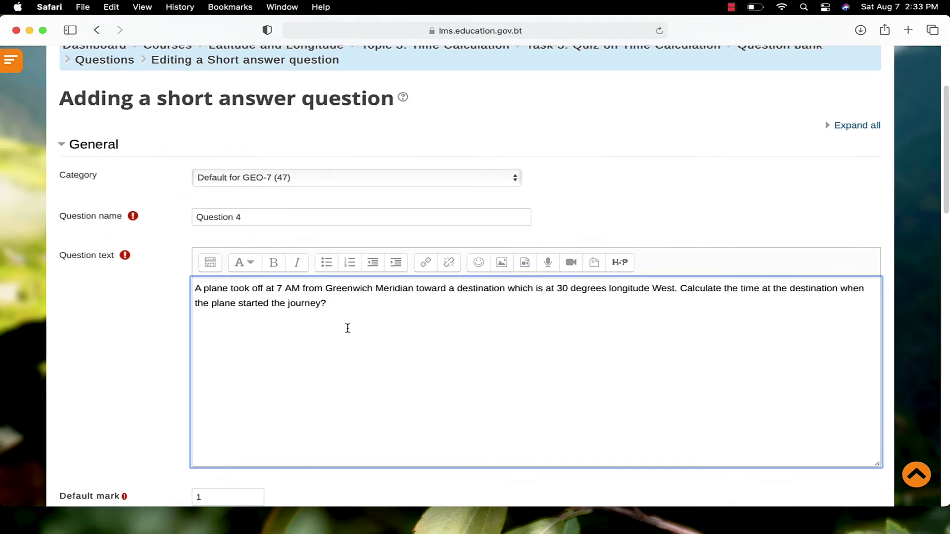
scroll(347, 328, "up", 1)
scroll(348, 327, "down", 2)
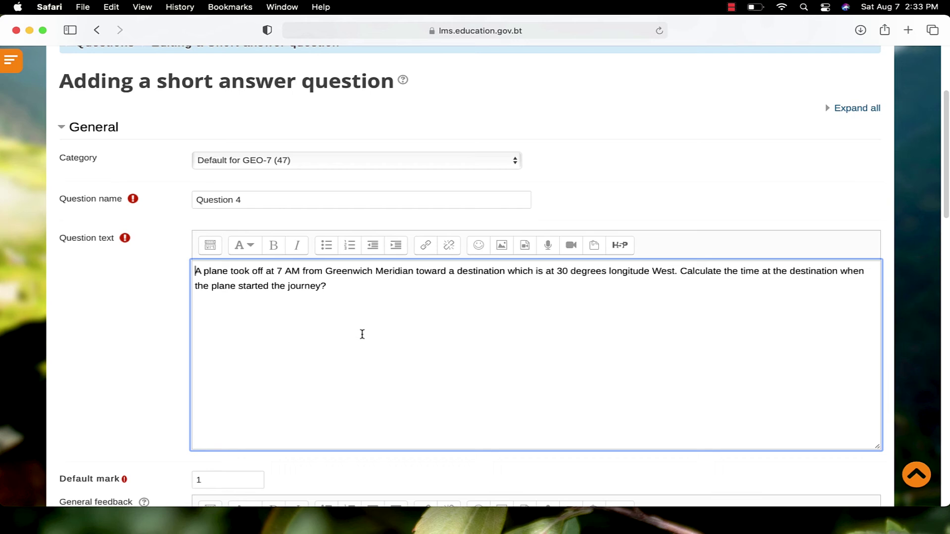
- Set the default mark of the short answer question to 5
scroll(376, 333, "down", 5)
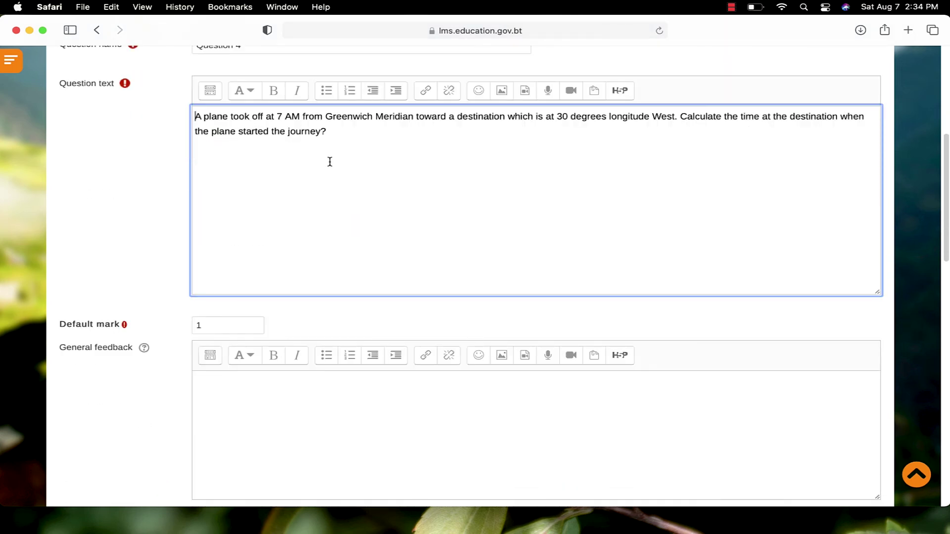
left_click_drag(233, 324, 174, 321)
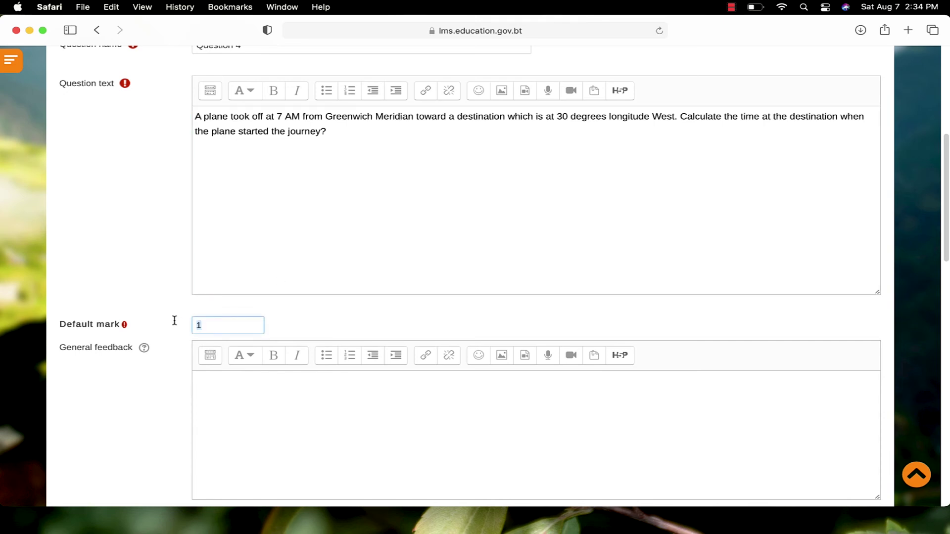
key("BackSpace")
scroll(346, 306, "down", 1)
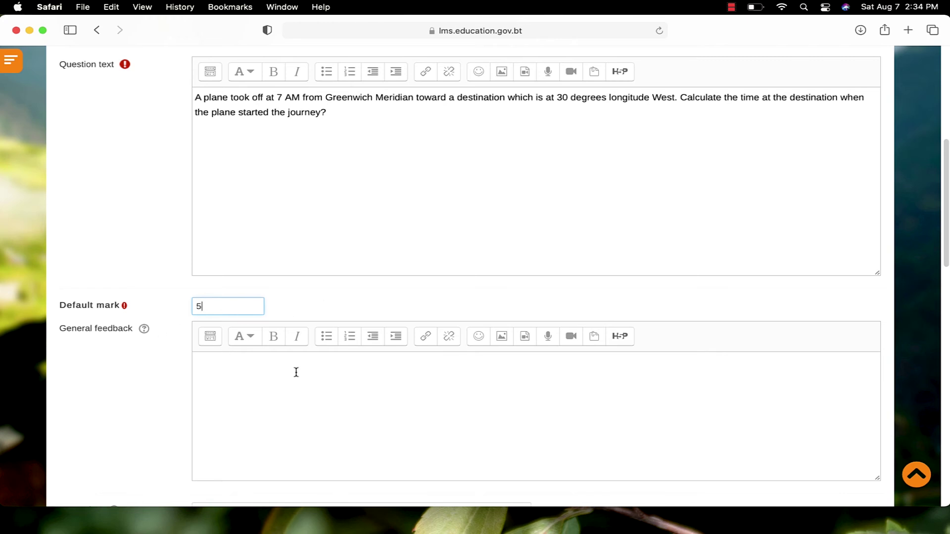
- Enter "5 AM" as Answer 1 and give it a grade of 100%
scroll(299, 367, "down", 5)
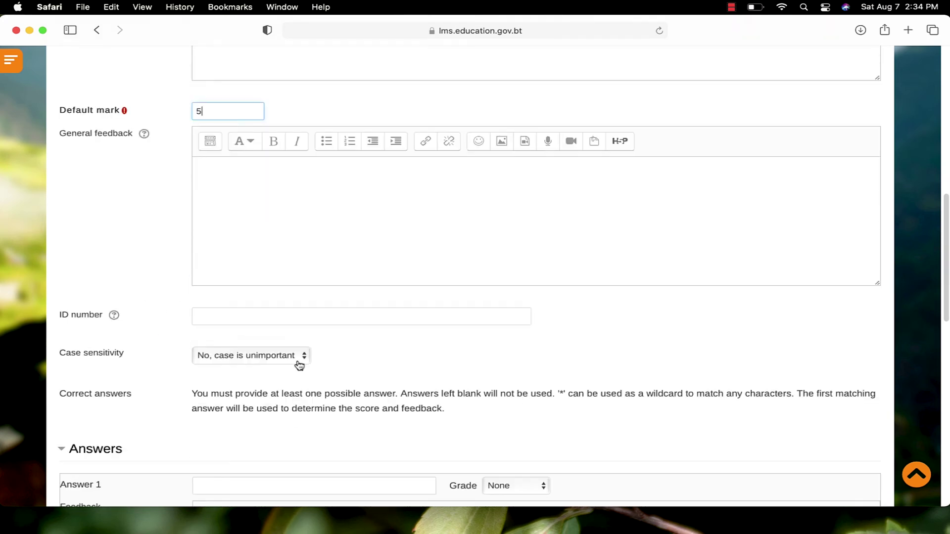
scroll(300, 366, "down", 3)
scroll(298, 363, "down", 2)
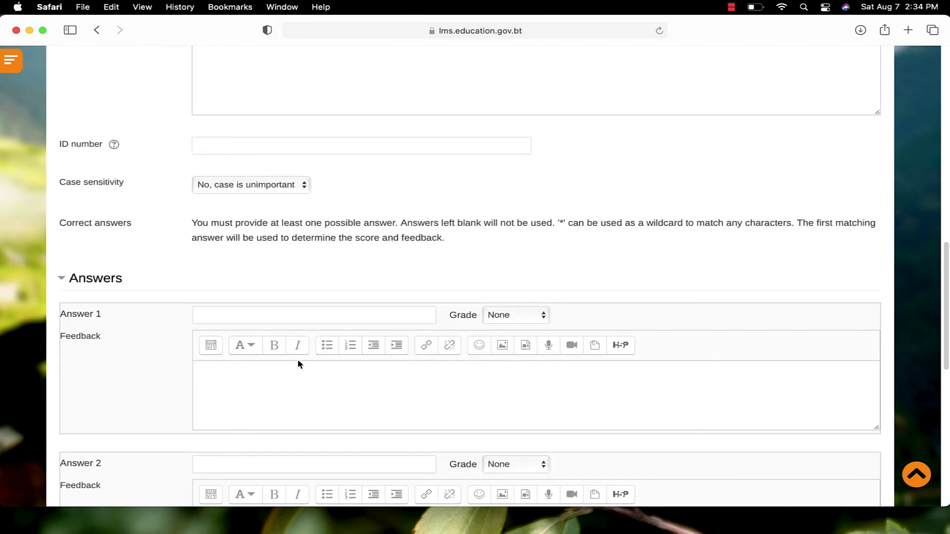
left_click(261, 315)
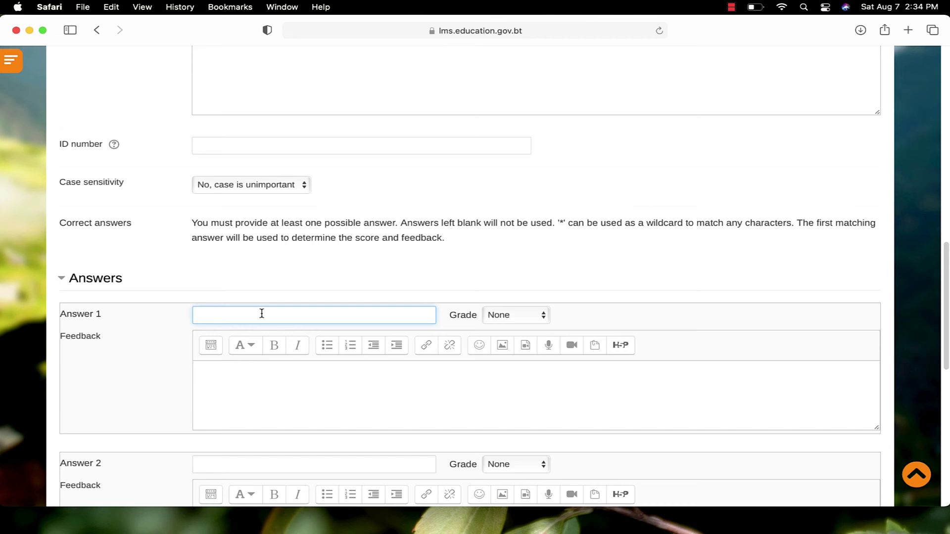
type("5 AM")
scroll(307, 294, "down", 1)
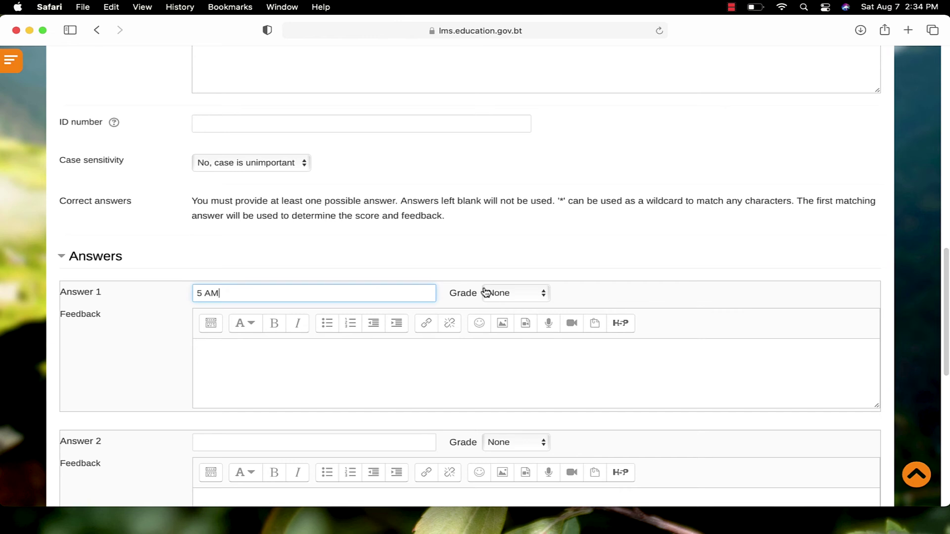
scroll(515, 297, "up", 1)
left_click(527, 317)
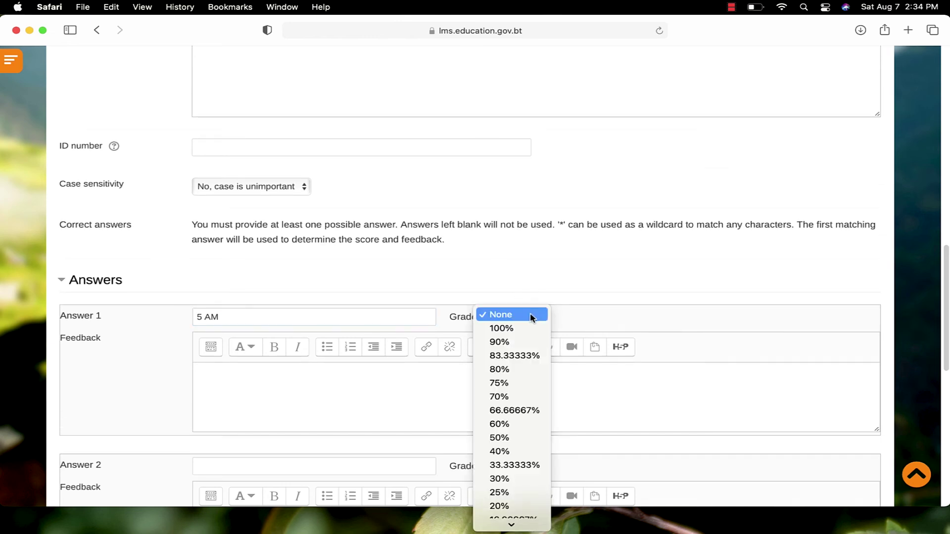
left_click(514, 329)
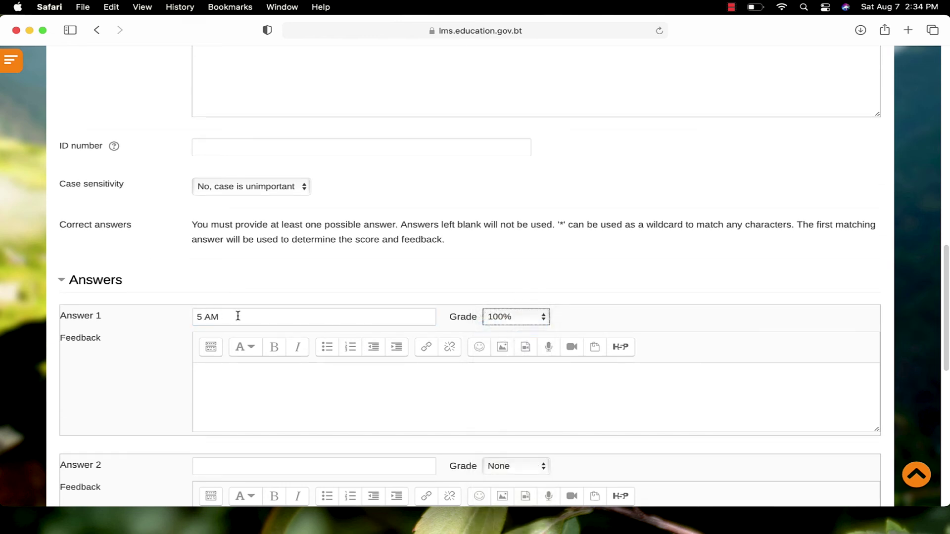
- Enter "5 am" as Answer 2 and give it a grade of 100%
scroll(238, 316, "down", 3)
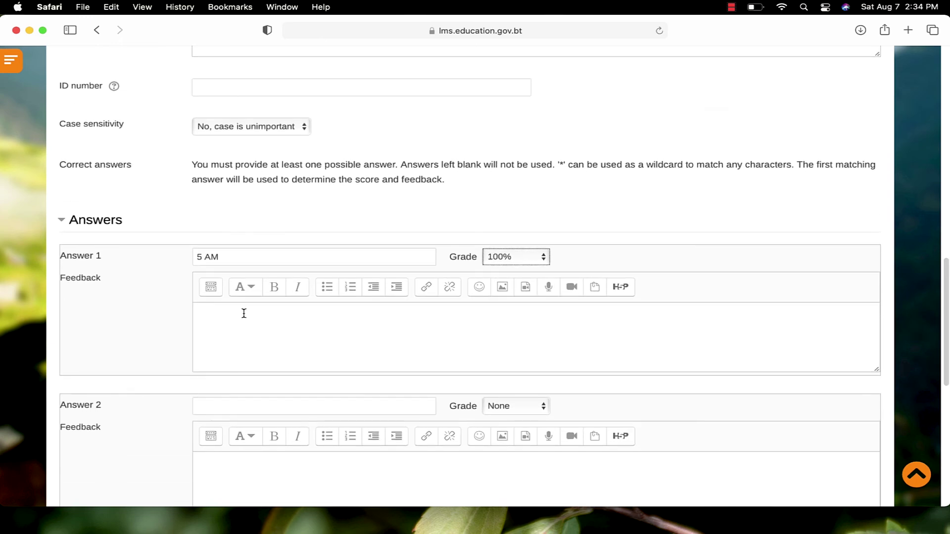
left_click(250, 408)
type("5 ")
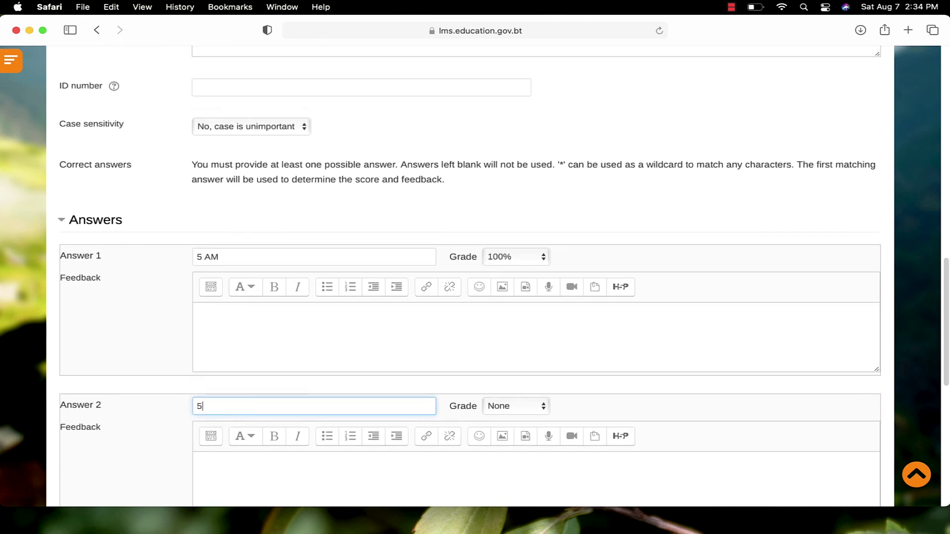
type("am")
scroll(317, 307, "down", 1)
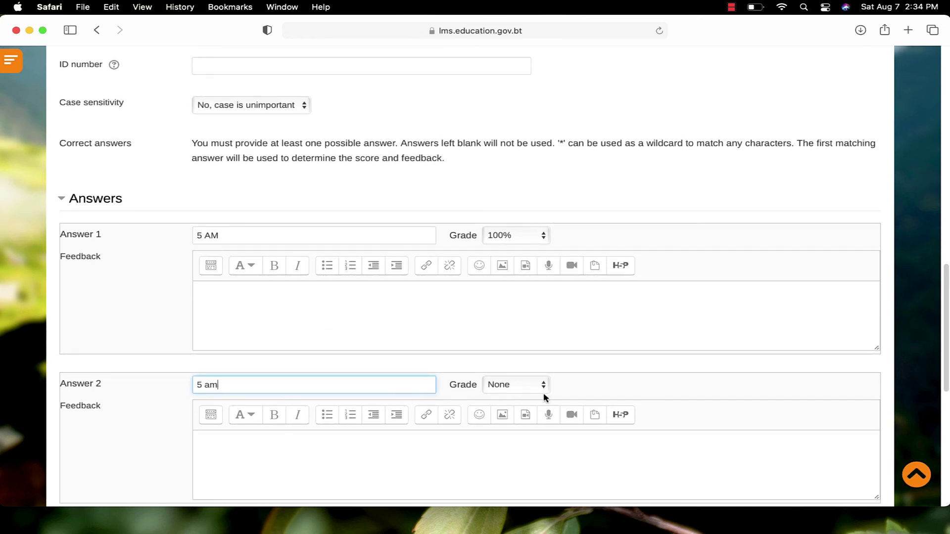
left_click(526, 389)
left_click(525, 394)
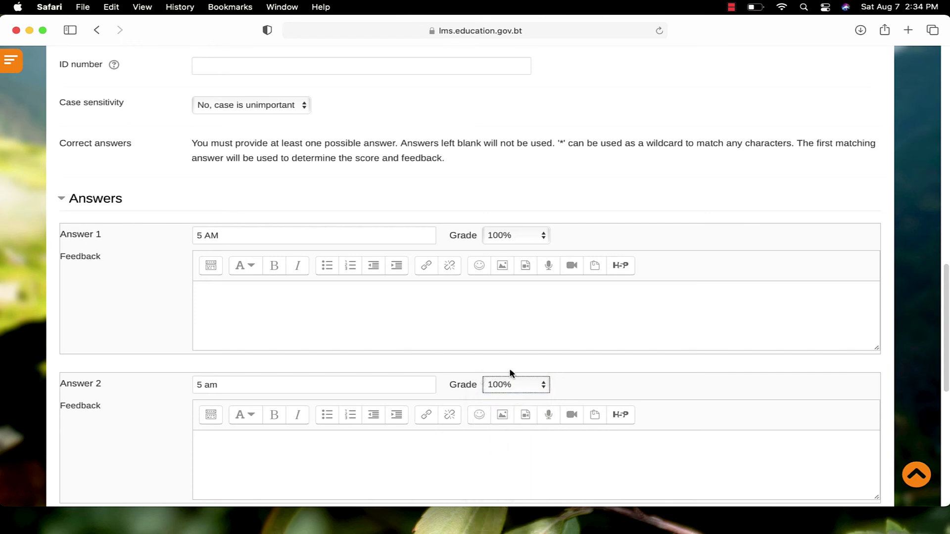
- Leave Answer 3 blank and save the short answer question while continuing to edit it
scroll(525, 343, "down", 3)
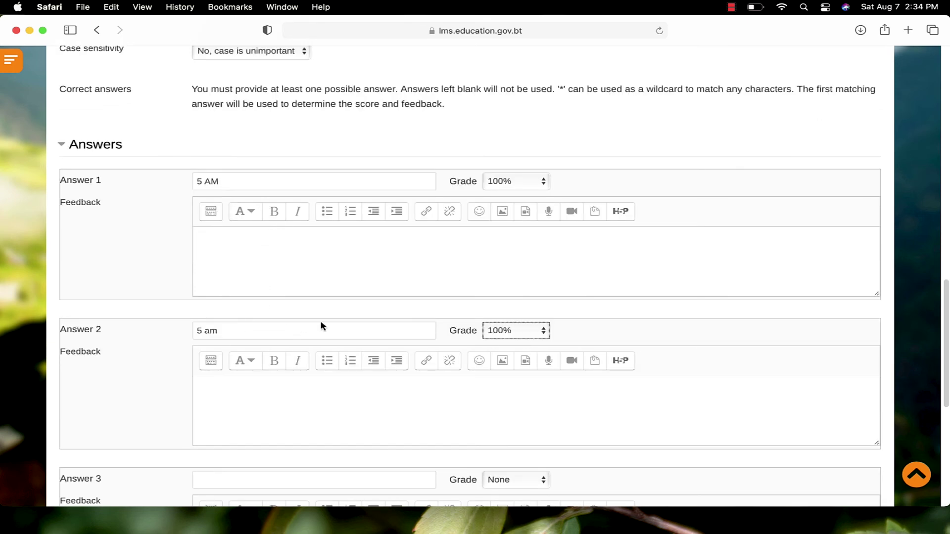
scroll(322, 327, "down", 10)
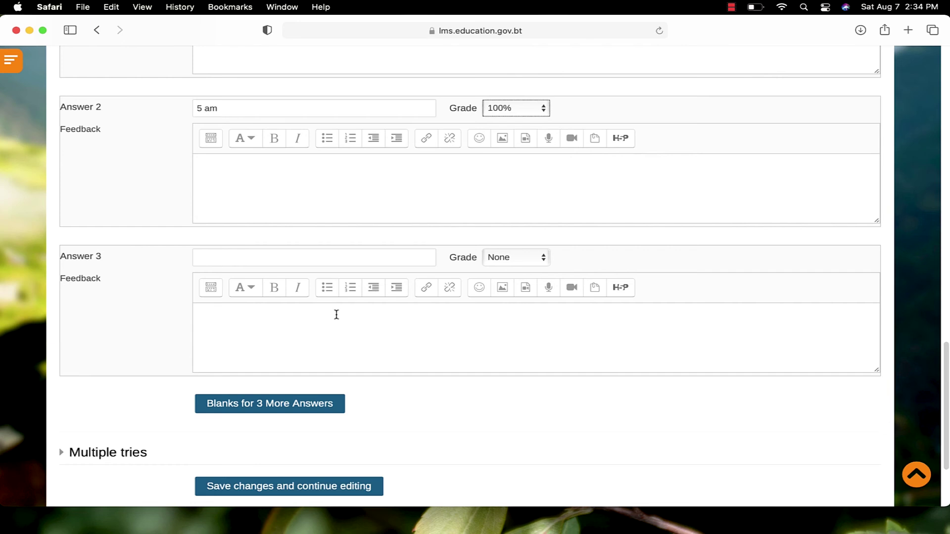
scroll(336, 315, "down", 5)
left_click(292, 362)
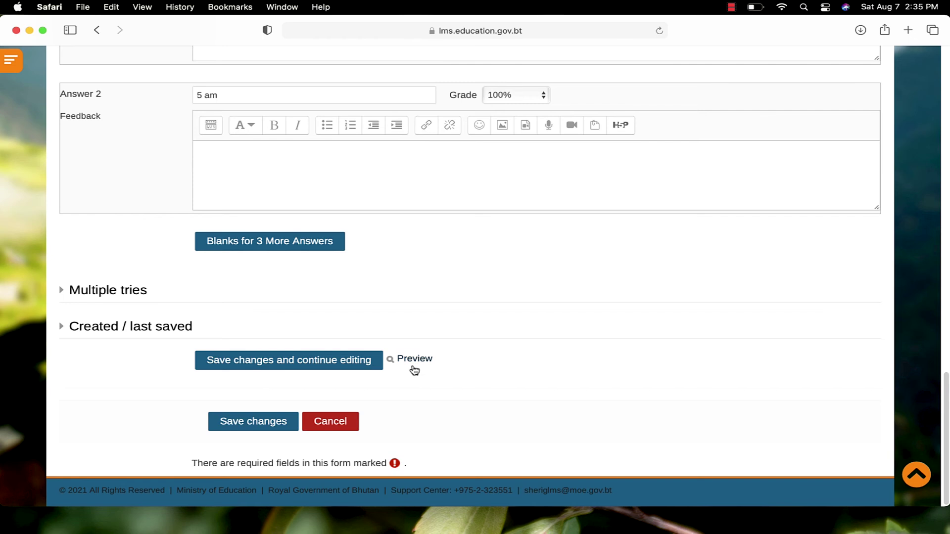
- Preview the saved short answer question and enter some random trial text as its answer
left_click(415, 359)
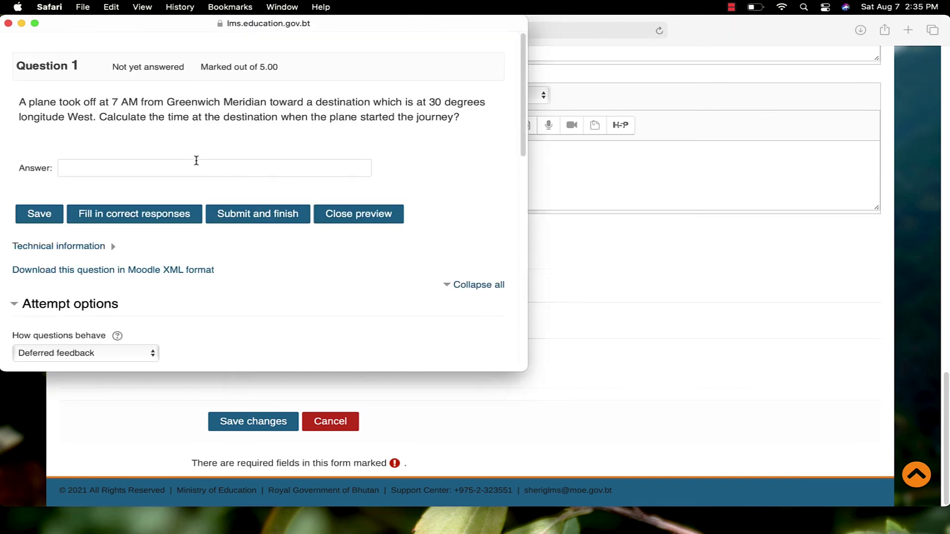
left_click(156, 168)
type("sad ")
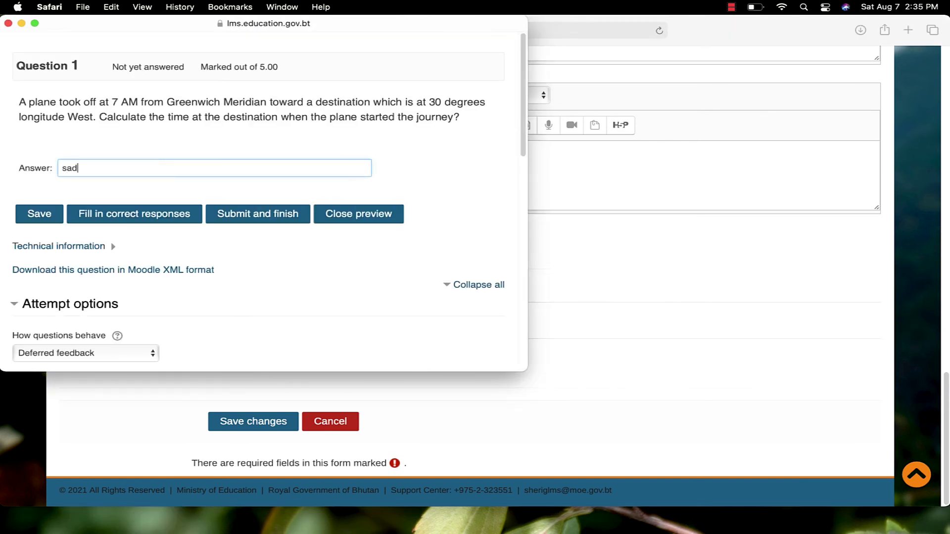
type("salad sd")
- Close the preview without submitting and save the short answer question to return to the quiz editing page
left_click(342, 218)
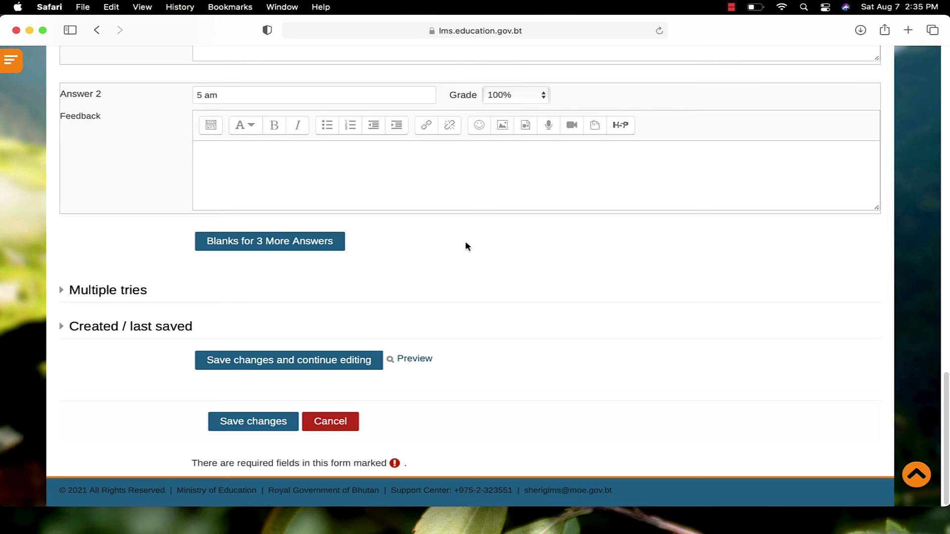
left_click(235, 423)
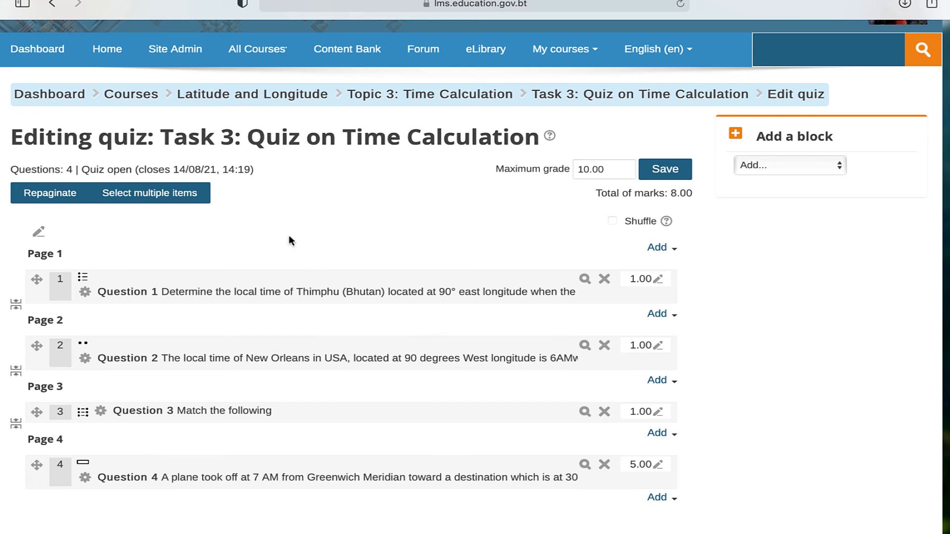
- Set the quiz's maximum grade to 8 to match the total of marks, and save it
scroll(291, 240, "down", 1)
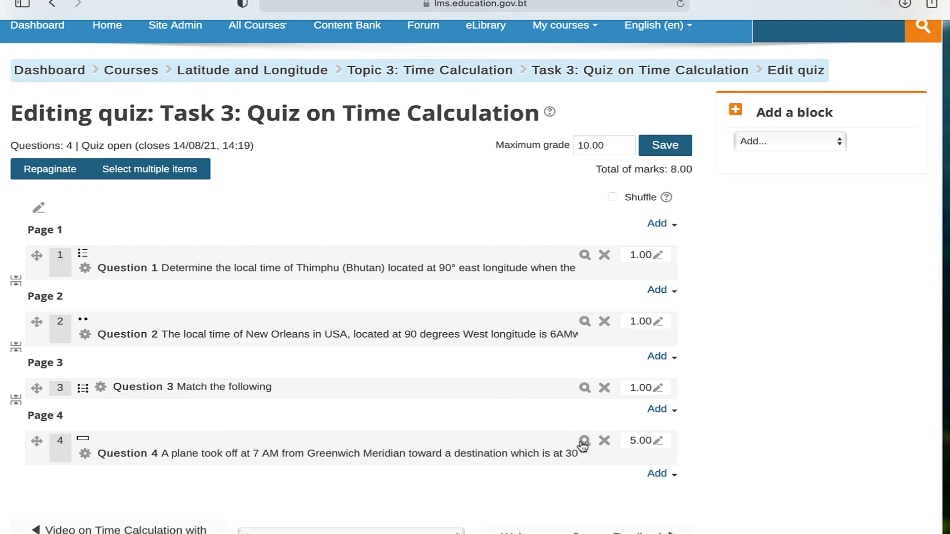
scroll(567, 397, "up", 1)
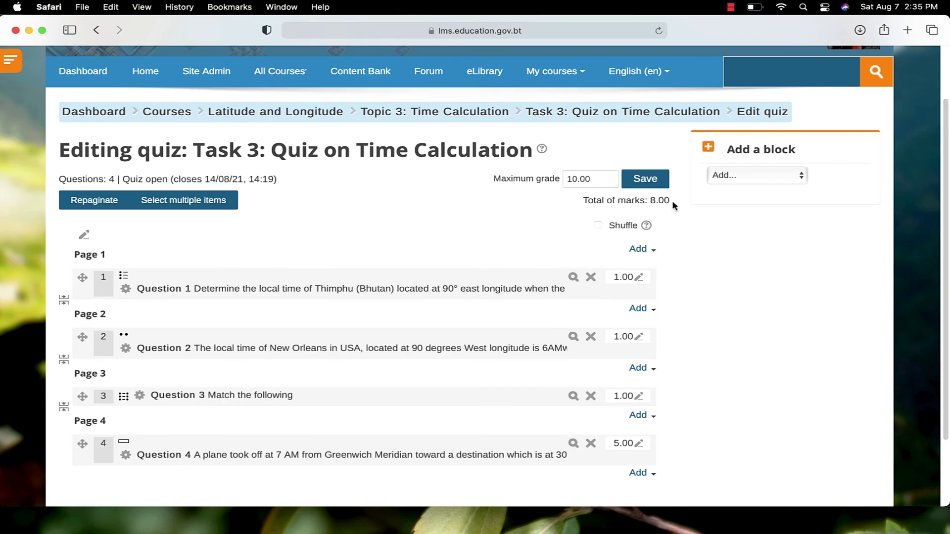
left_click(604, 181)
left_click_drag(604, 181, 567, 177)
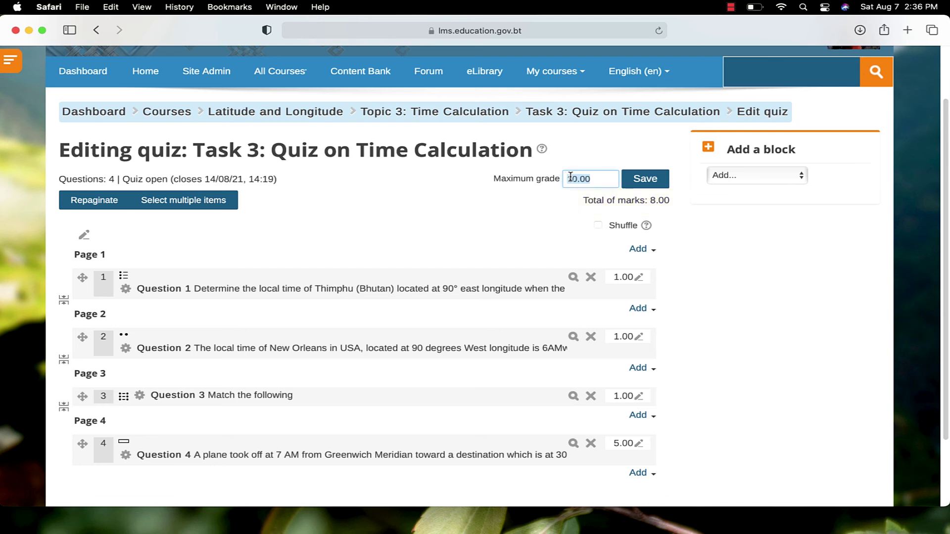
type("8")
scroll(707, 241, "down", 1)
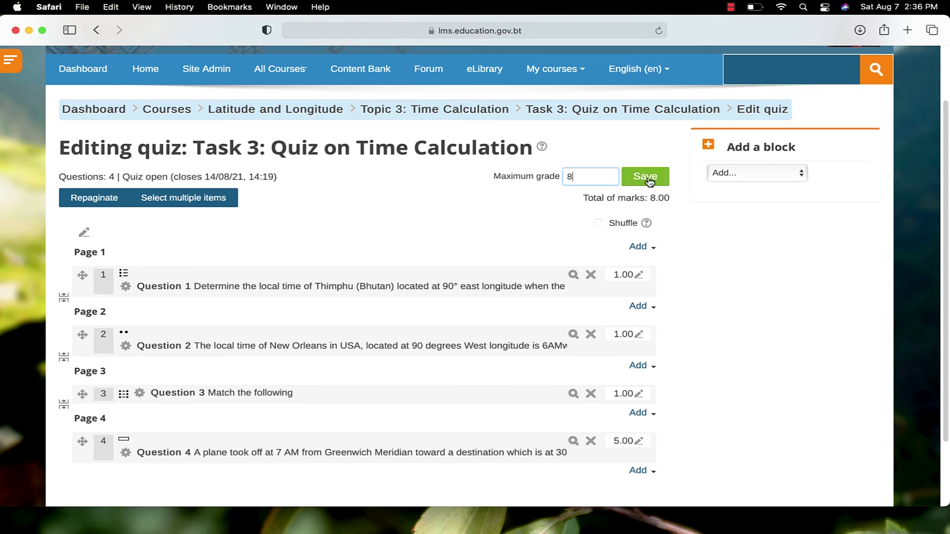
left_click(650, 181)
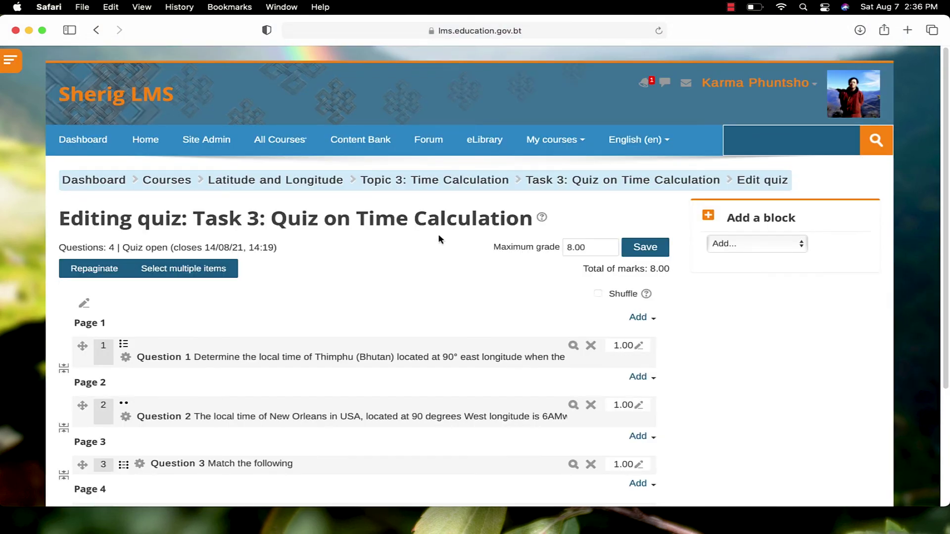
scroll(445, 237, "down", 3)
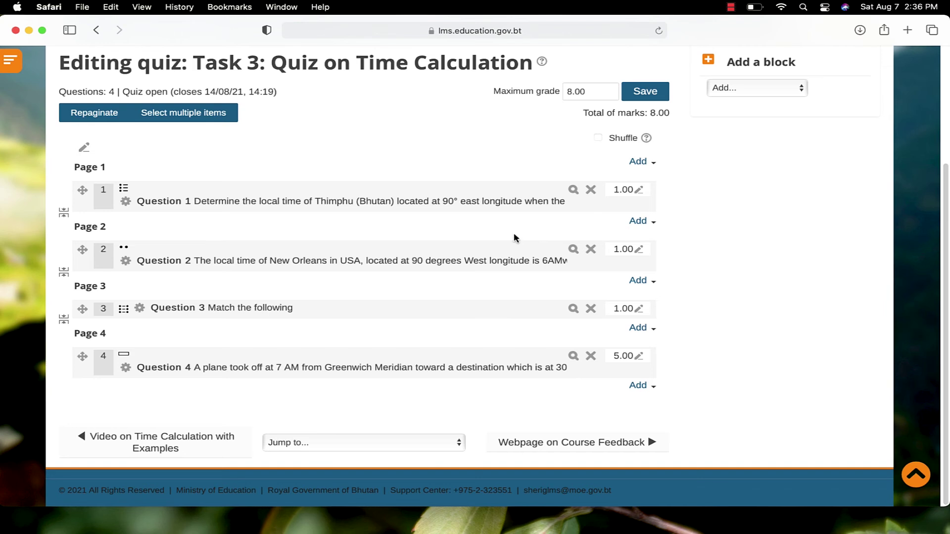
scroll(516, 227, "up", 1)
scroll(516, 234, "up", 3)
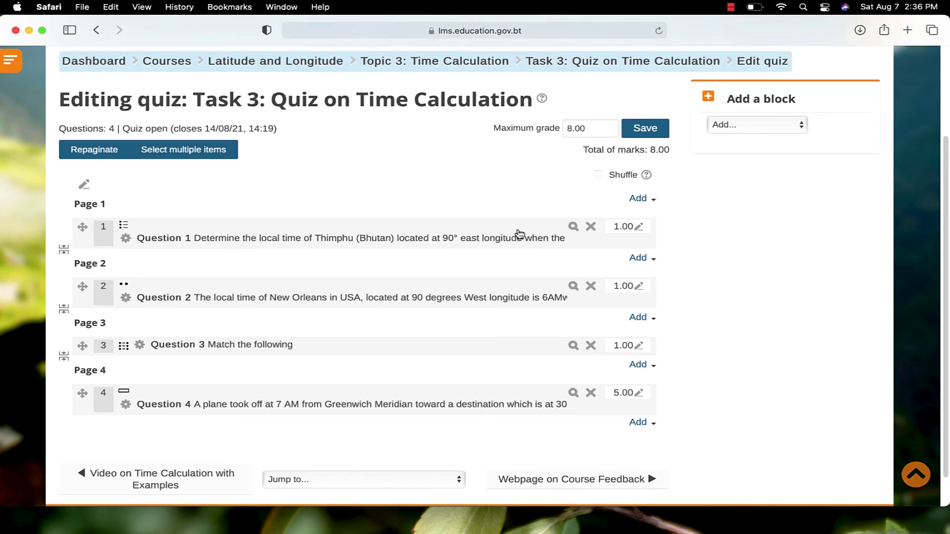
- Return to Topic 3 on the course page and indent Task 3: Quiz on Time Calculation two levels to align with the lesson's resources
left_click(453, 182)
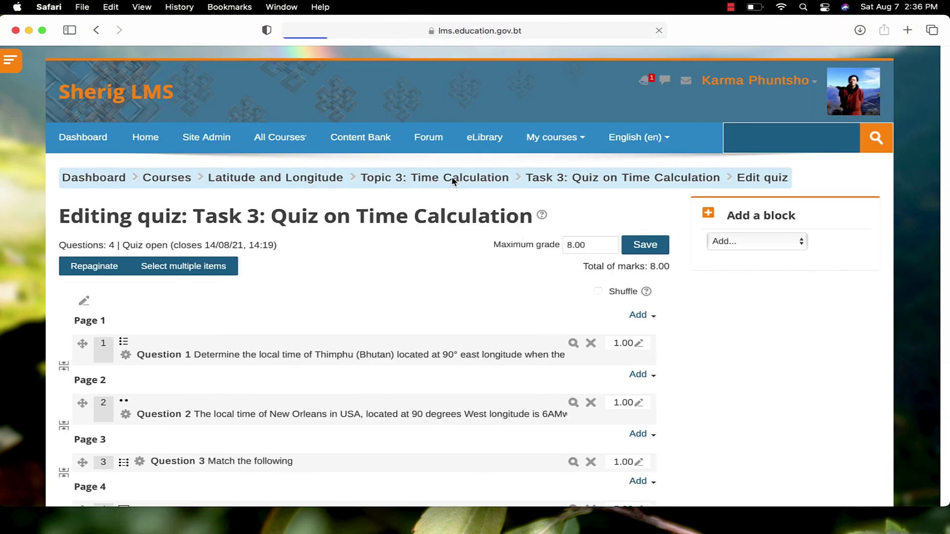
scroll(490, 244, "down", 4)
scroll(491, 245, "up", 3)
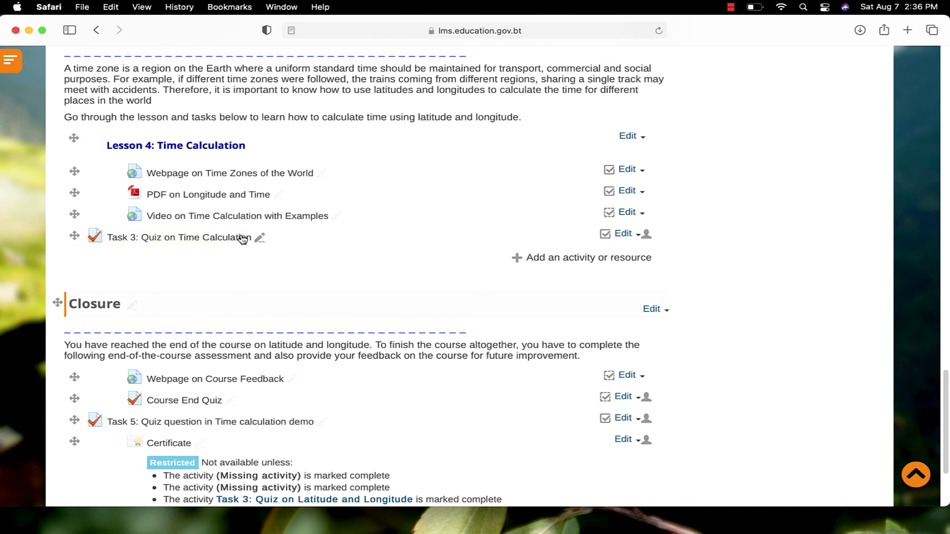
left_click(625, 235)
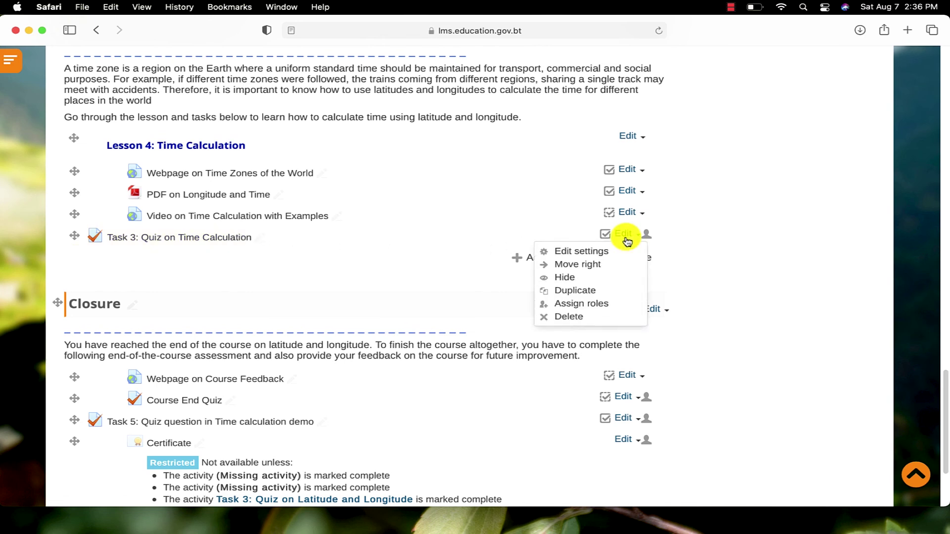
left_click(594, 266)
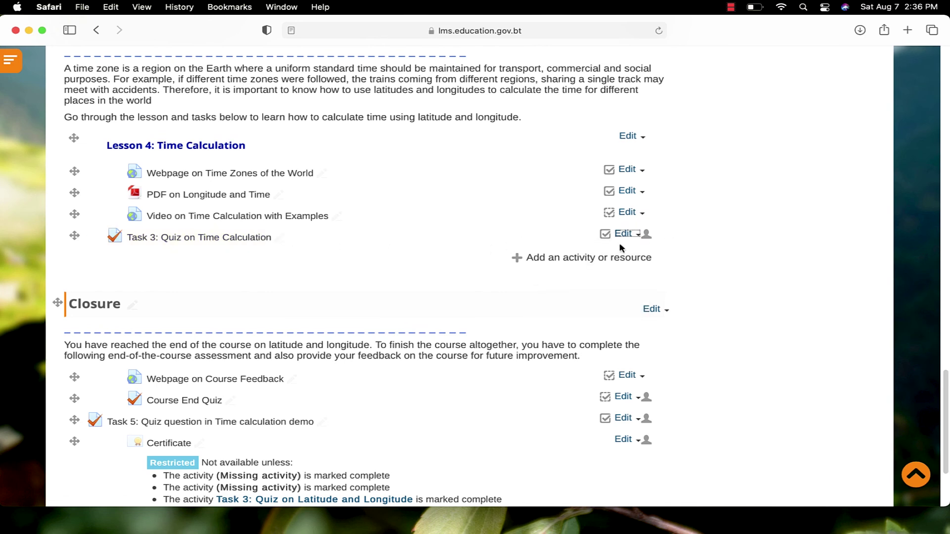
left_click(625, 235)
left_click(576, 266)
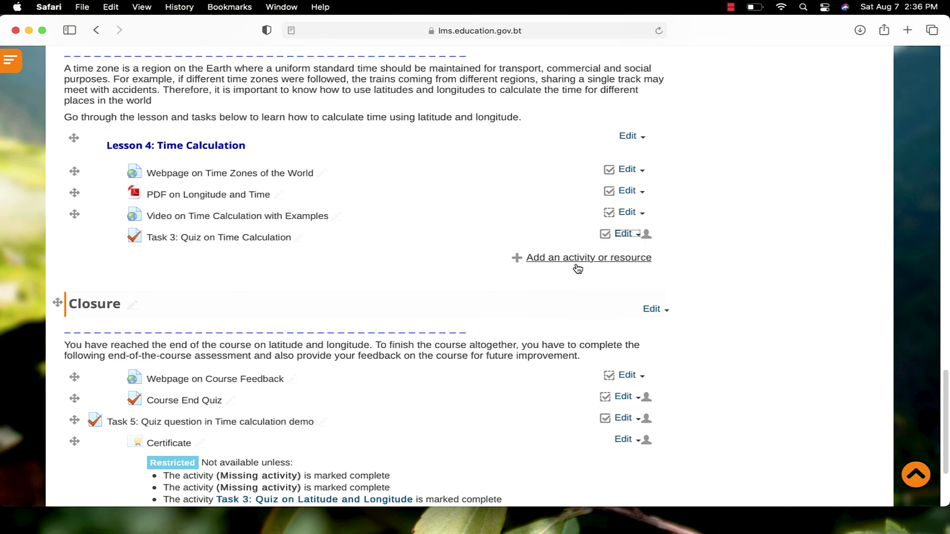
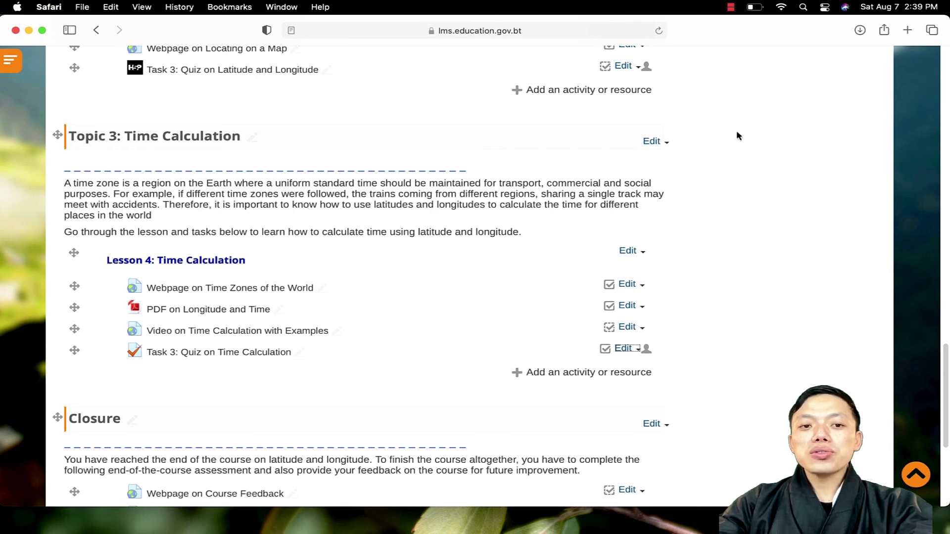
- Start adding a new Forum activity to Topic 2: Latitude and Longitude
scroll(733, 136, "down", 1)
scroll(736, 134, "up", 5)
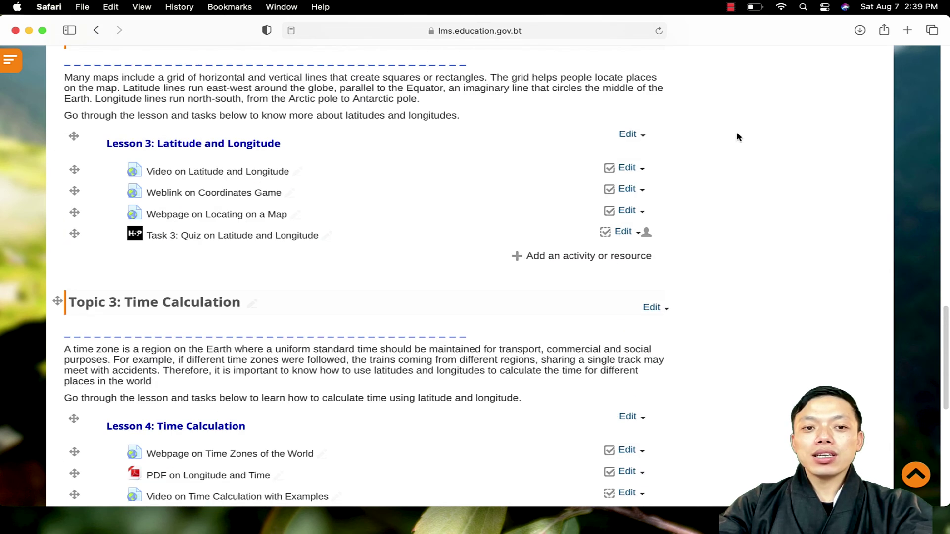
left_click(568, 258)
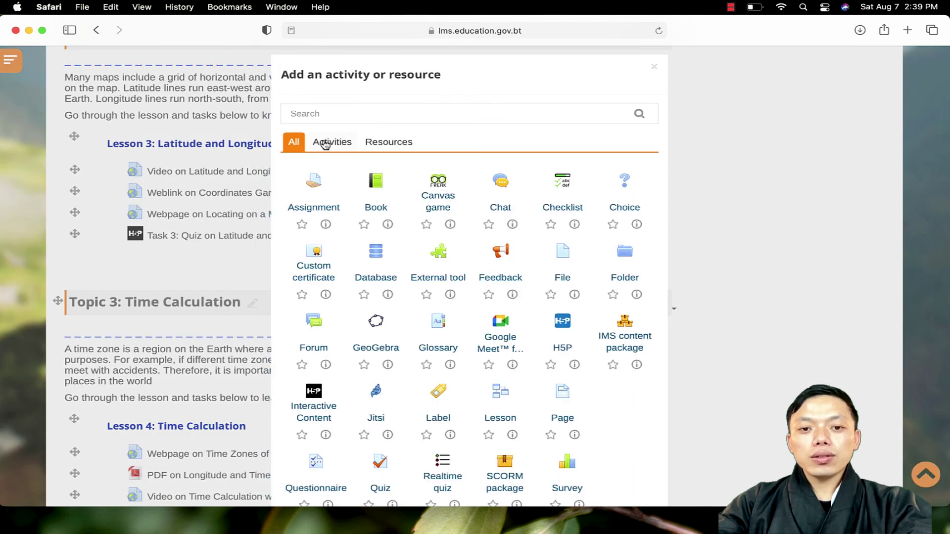
left_click(324, 144)
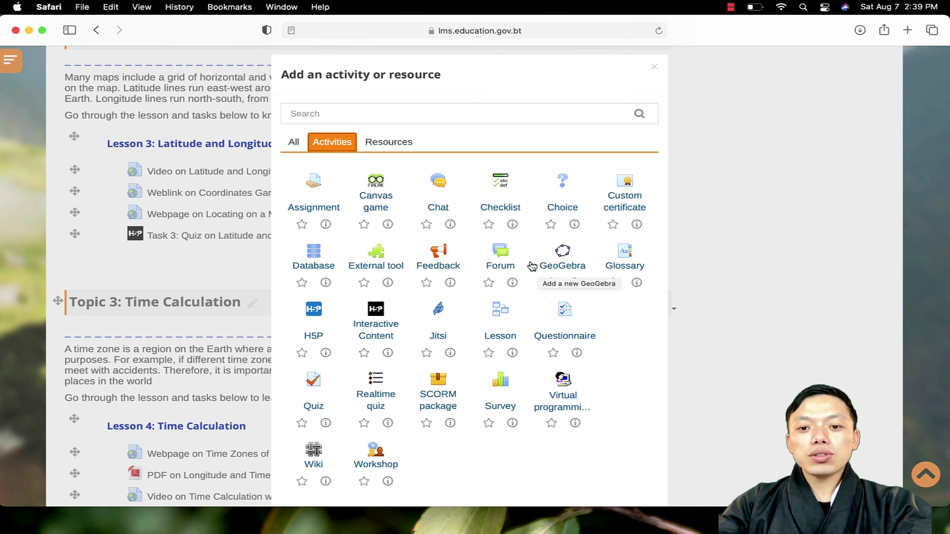
left_click(504, 261)
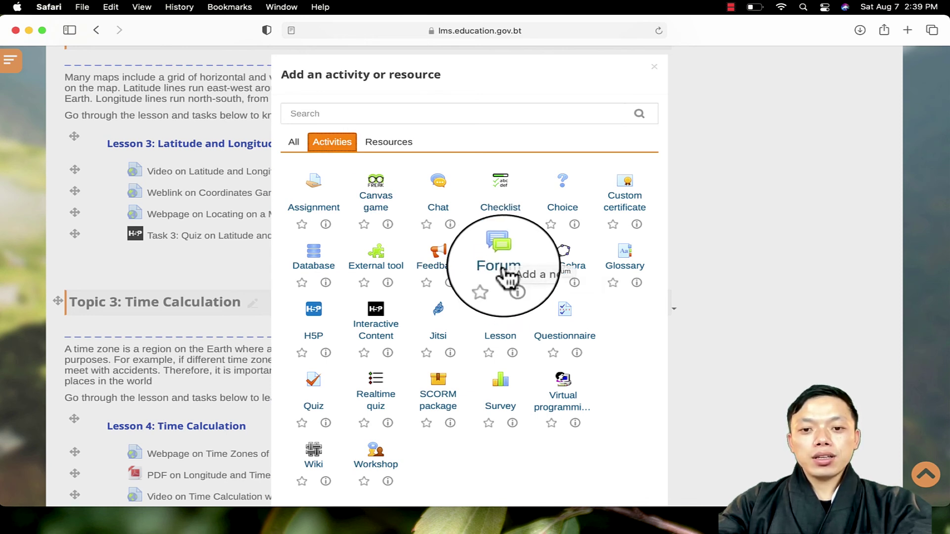
left_click(501, 262)
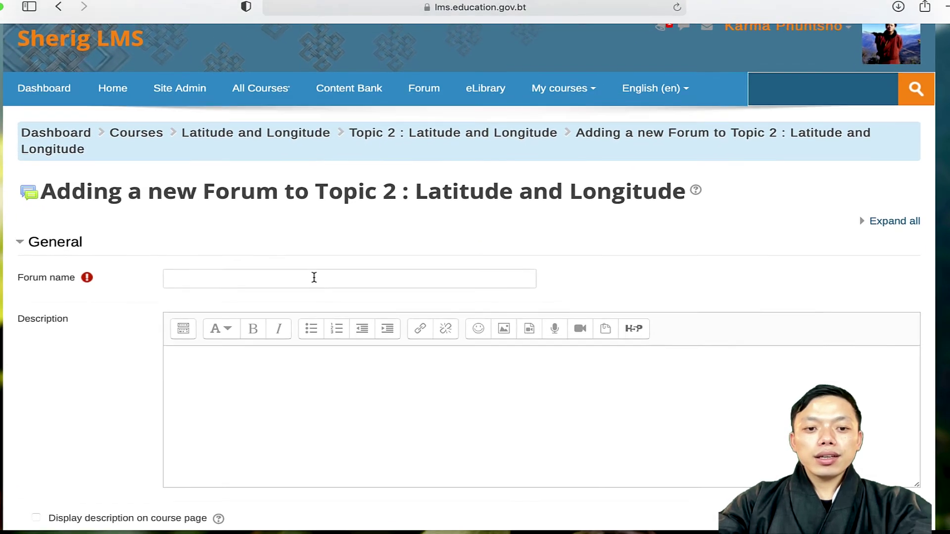
- Name the forum "Task 2: Discussion of latitude and longitude"
left_click(299, 313)
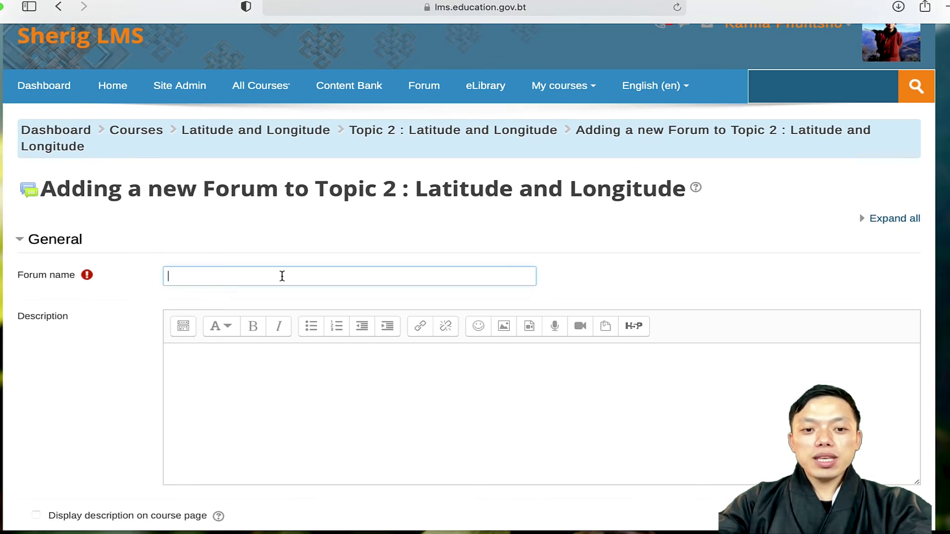
type("Task")
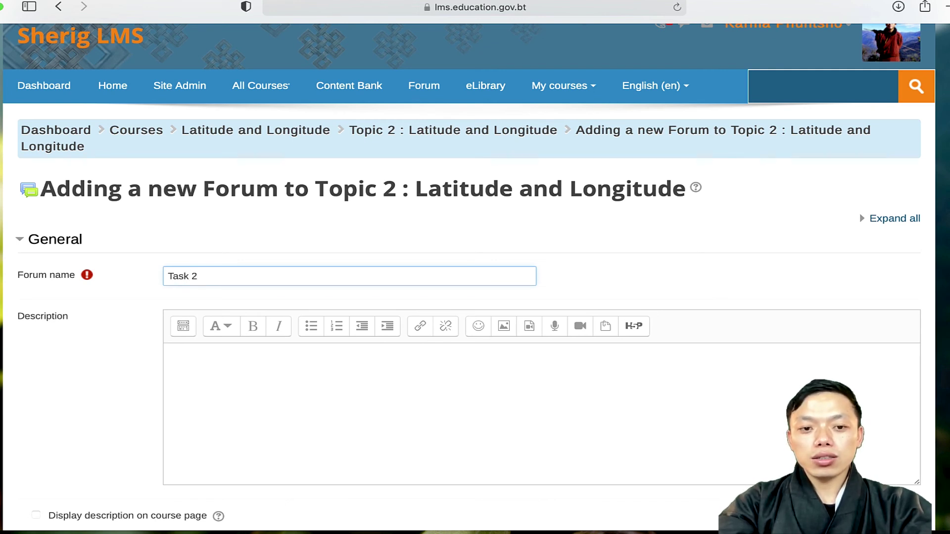
type("2: Discussion o")
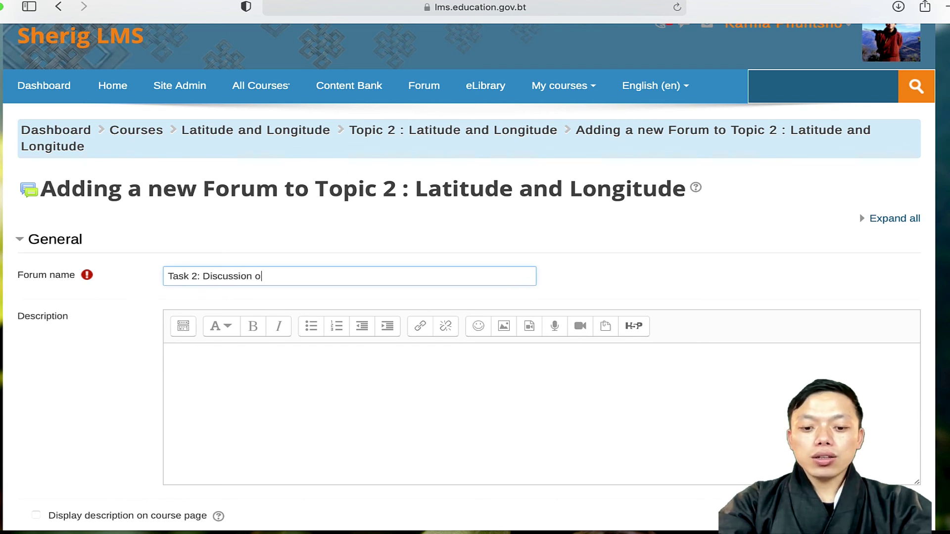
type("f latitude a")
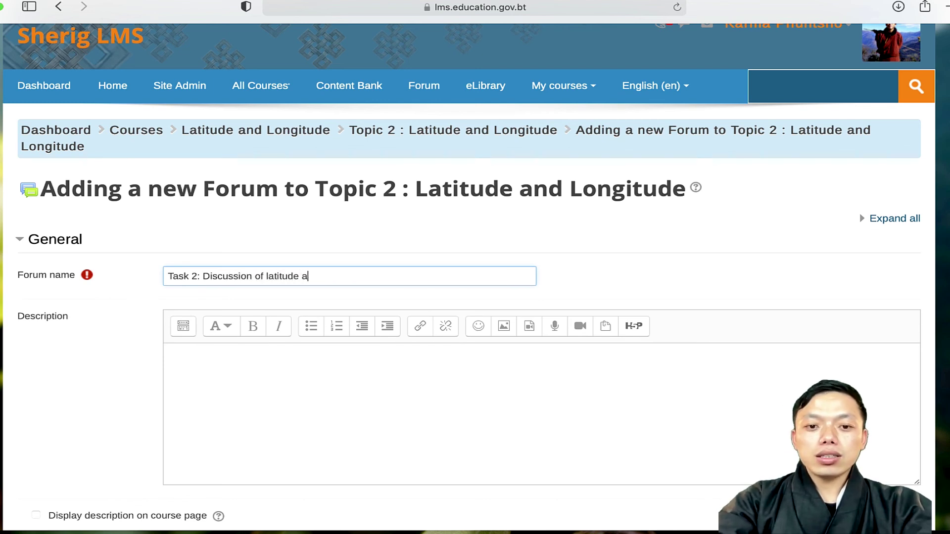
type("nd longitude")
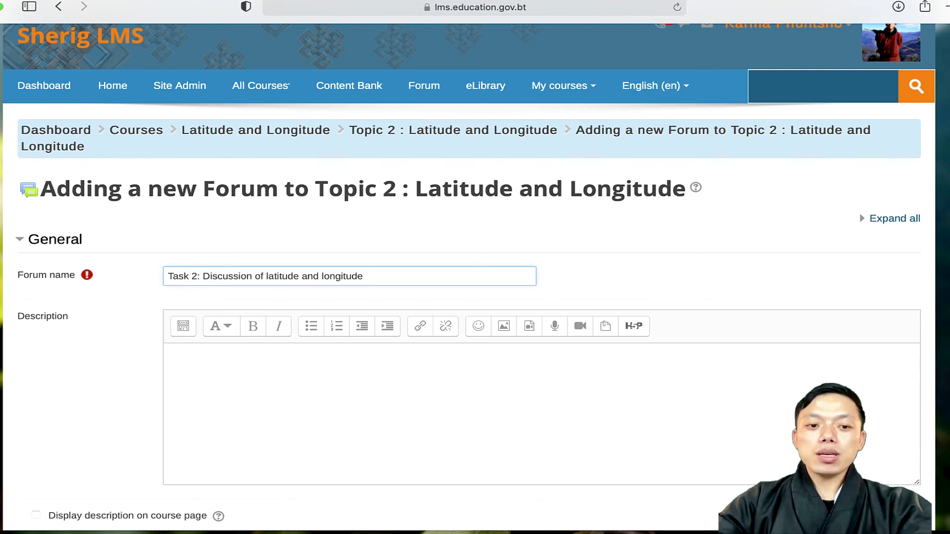
- Write the forum description "Discuss the importance of latitude and longitude in context to the location of your place."
scroll(275, 278, "down", 1)
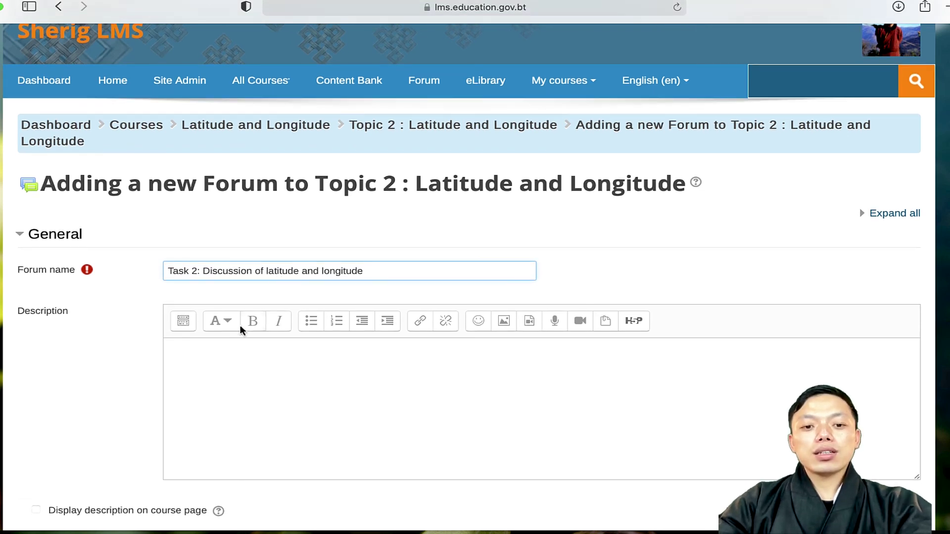
left_click(222, 347)
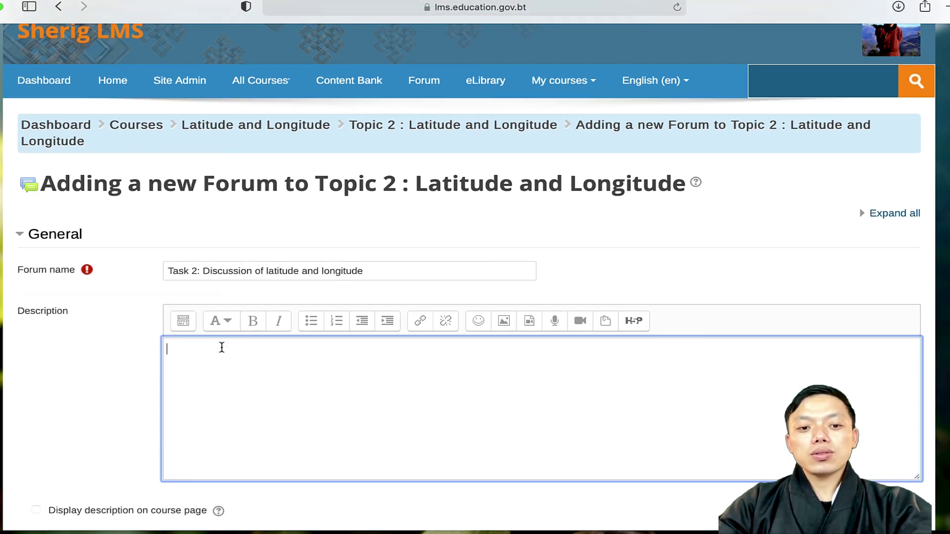
scroll(222, 348, "down", 1)
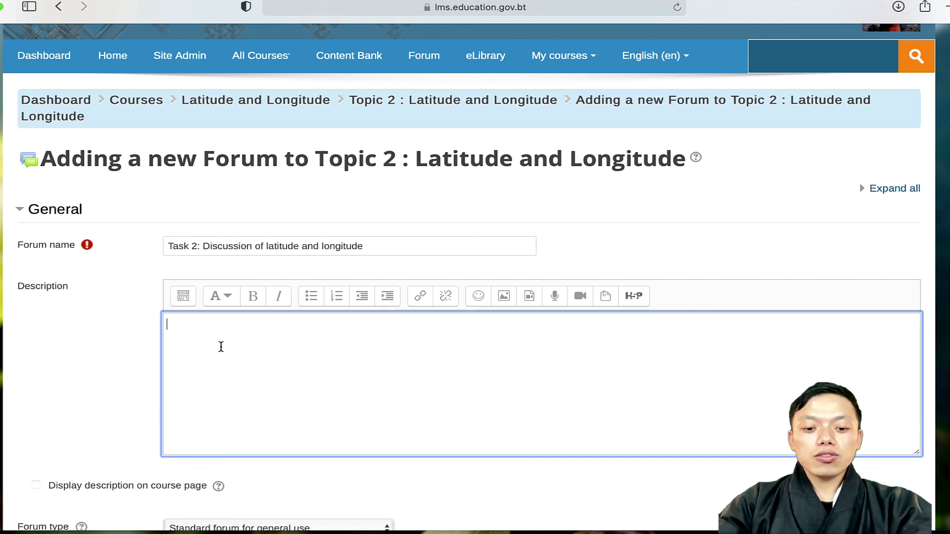
type("Discu")
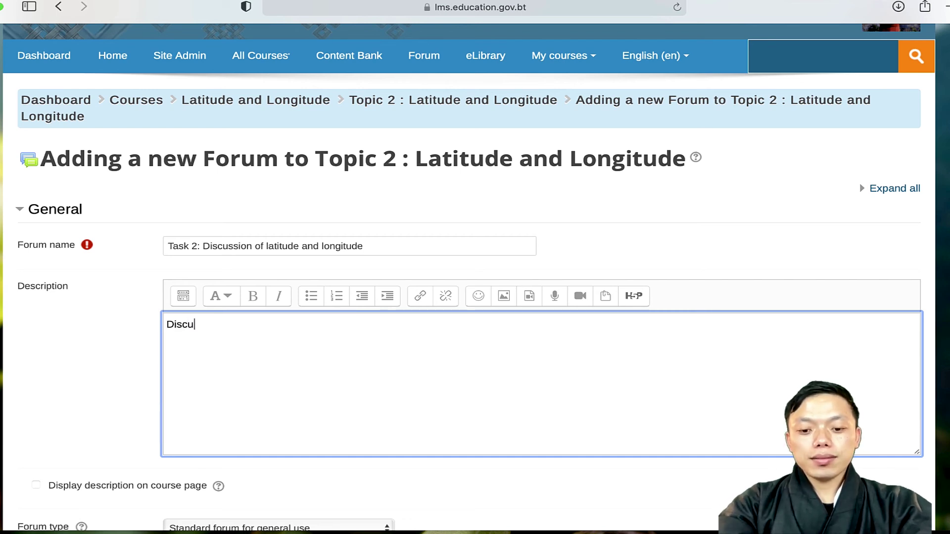
type("ss the im")
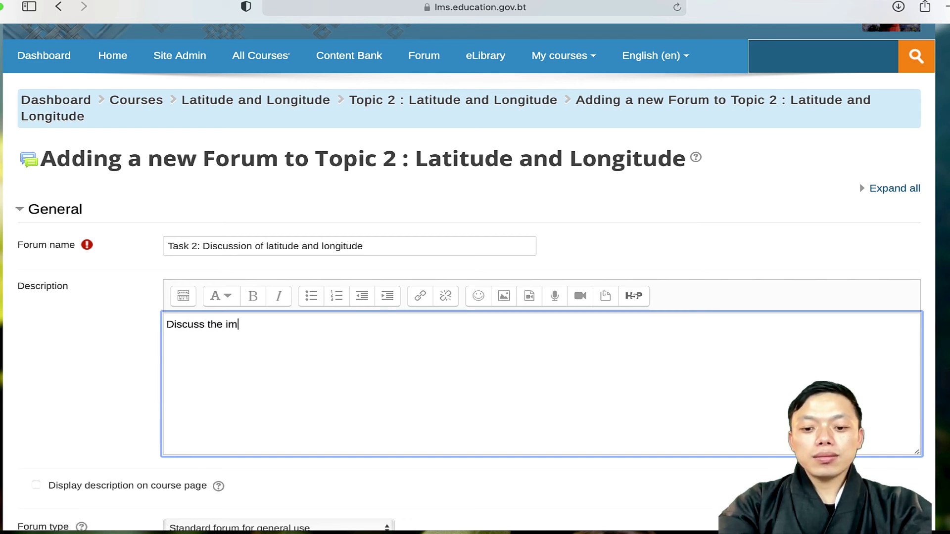
type("portance of latitude")
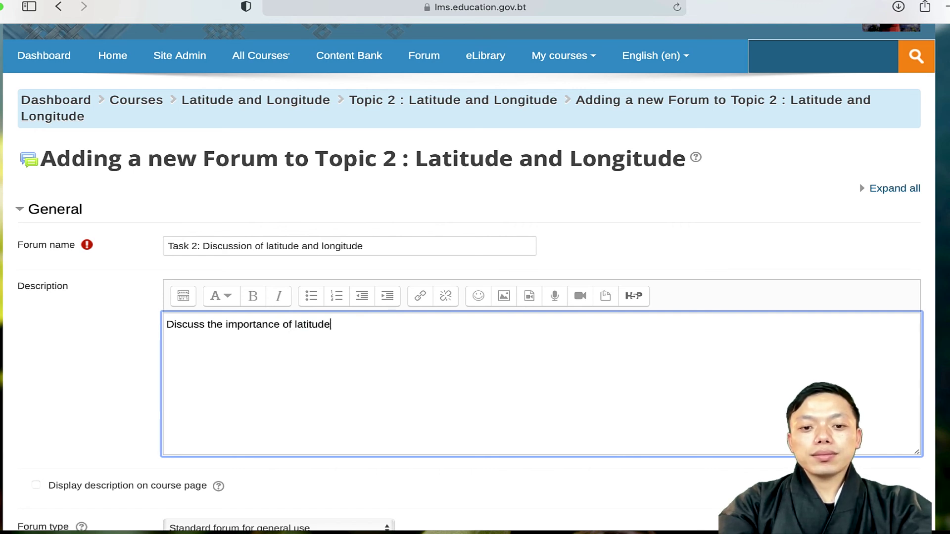
type(" and longi")
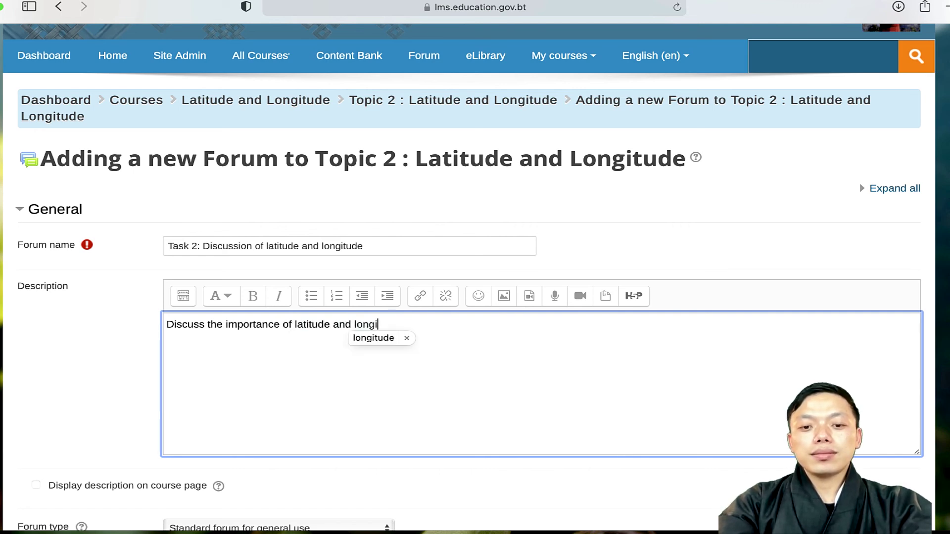
key("Return")
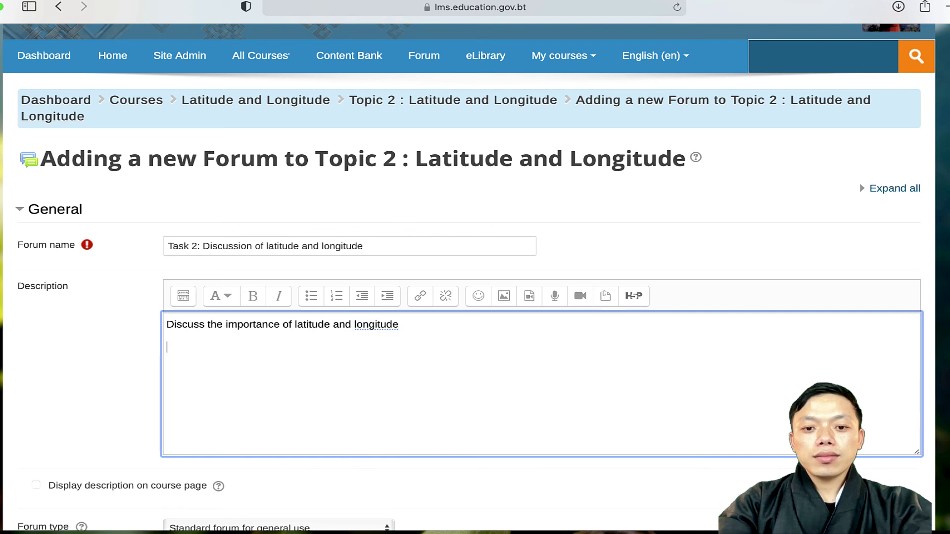
key("BackSpace")
type("in")
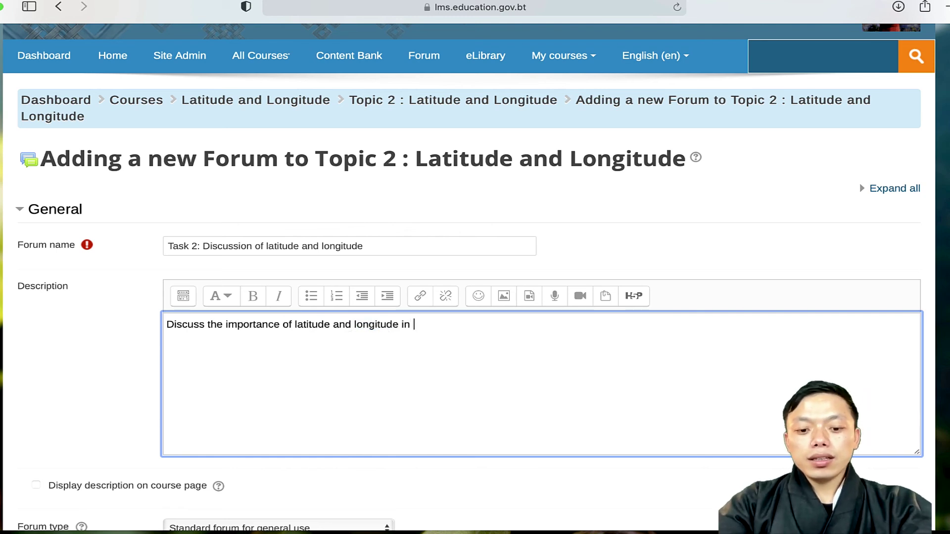
type(" conte")
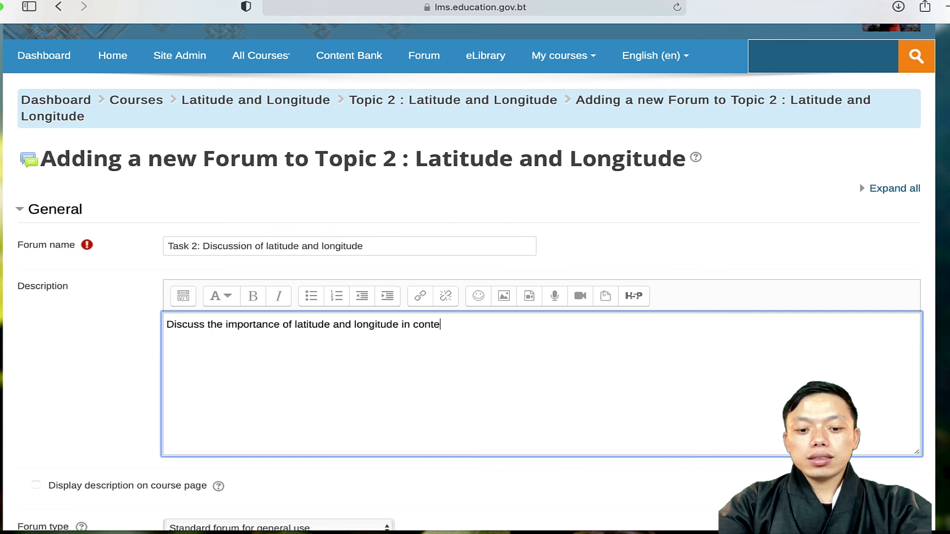
type("xt to th")
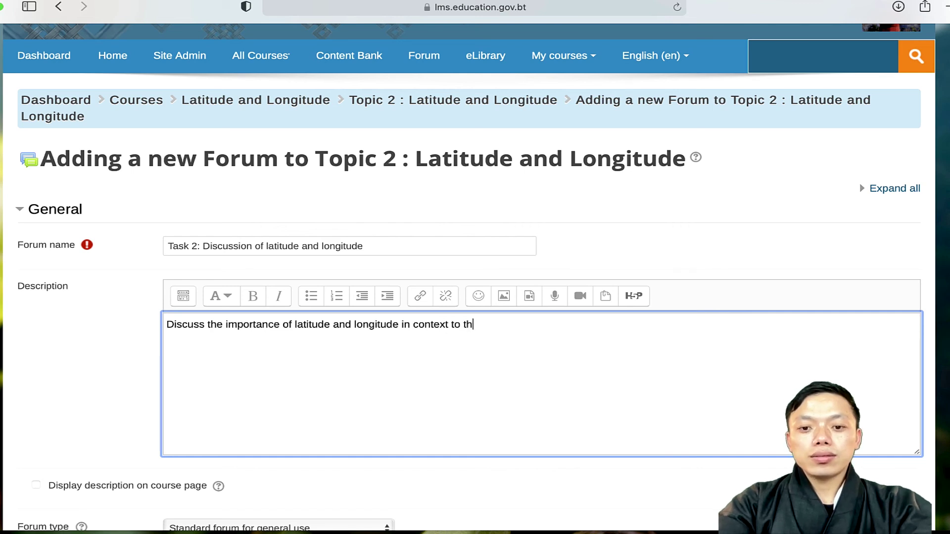
type("e locati")
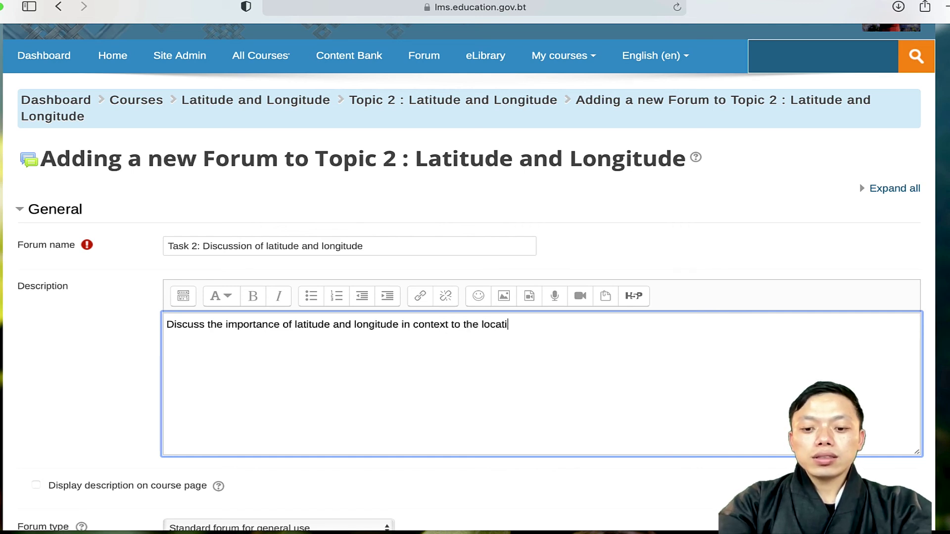
type("on of your ")
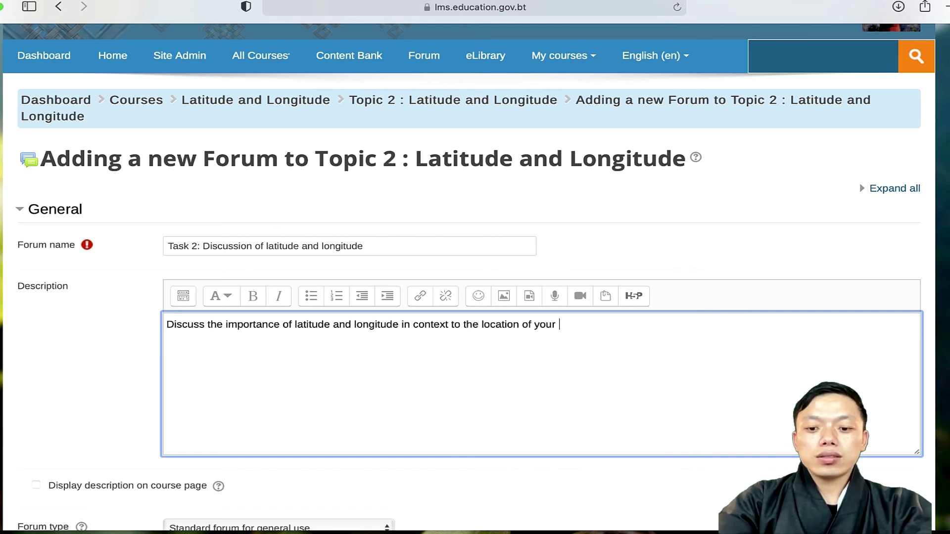
type("place.")
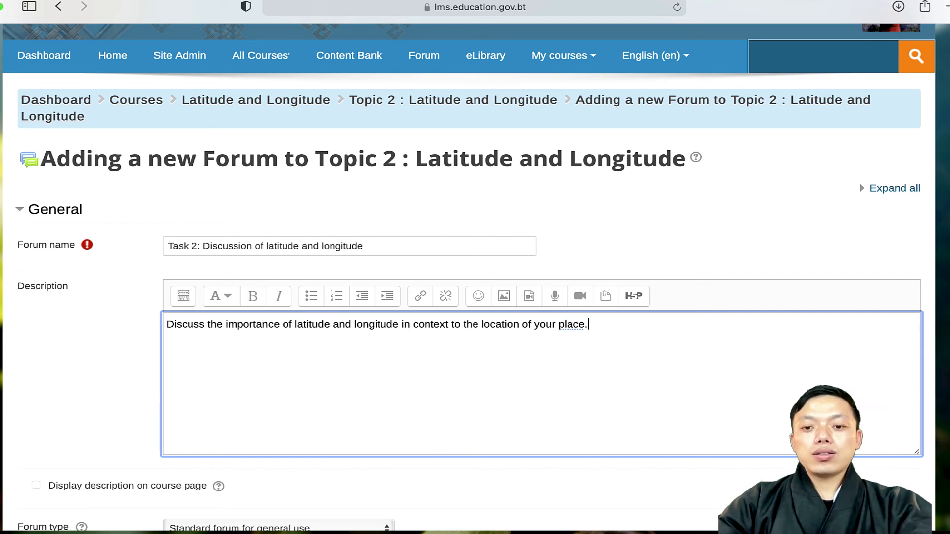
- Set the forum type to "Each person posts one discussion"
scroll(388, 300, "up", 1)
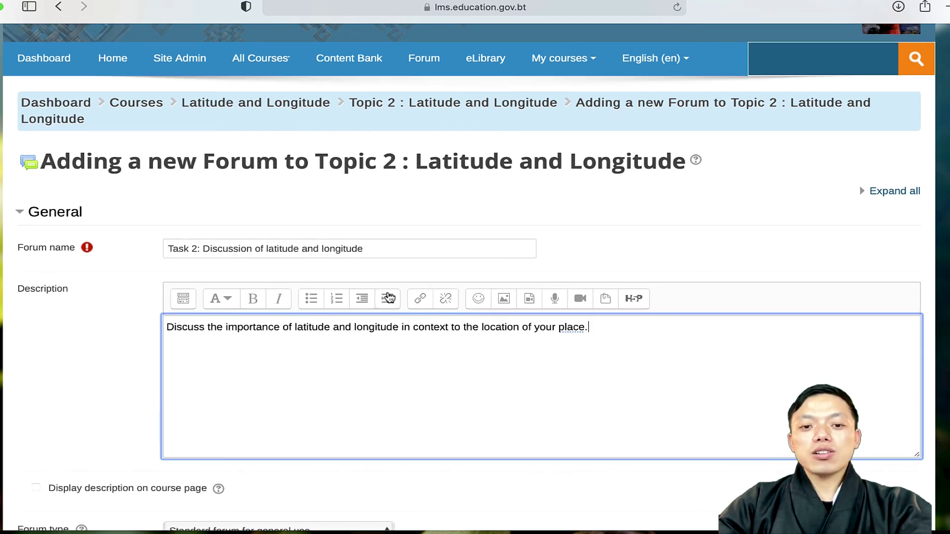
scroll(441, 346, "down", 5)
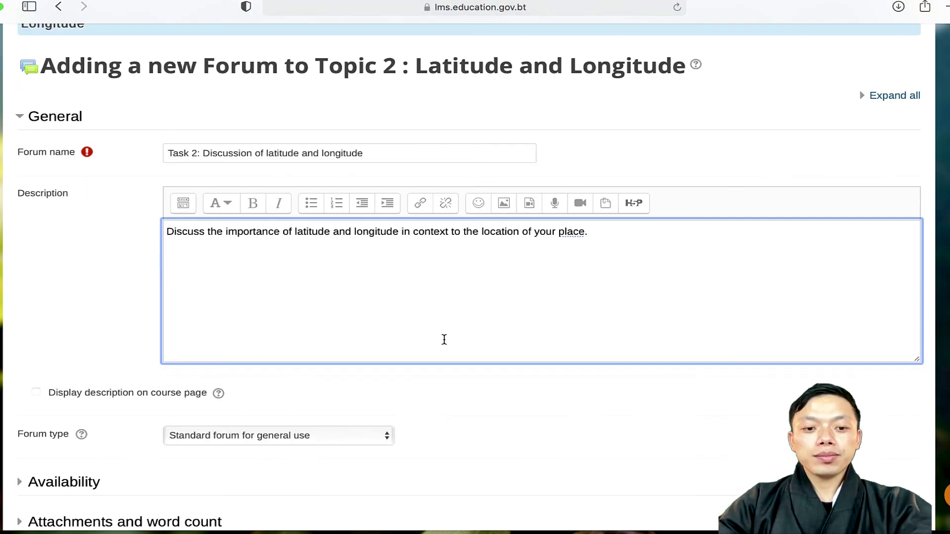
scroll(428, 268, "down", 3)
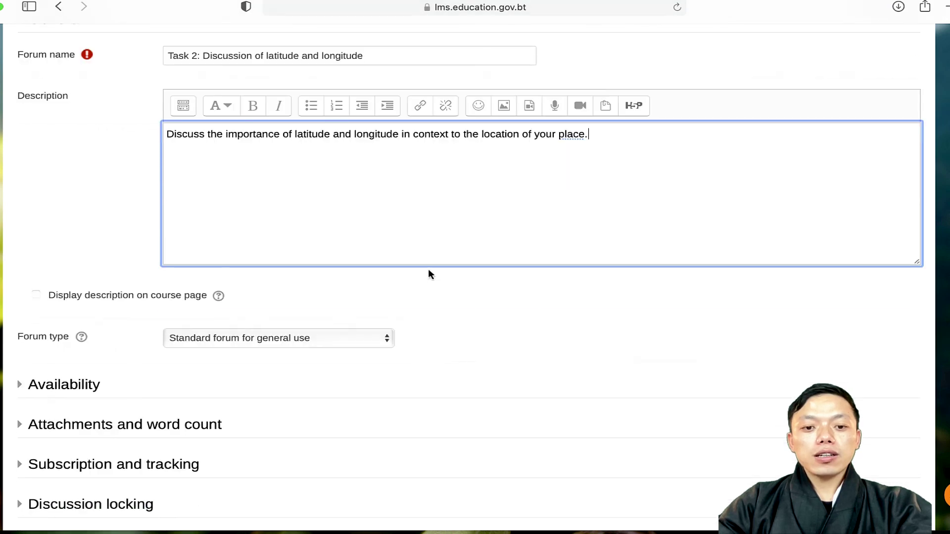
scroll(430, 261, "down", 6)
scroll(346, 267, "up", 1)
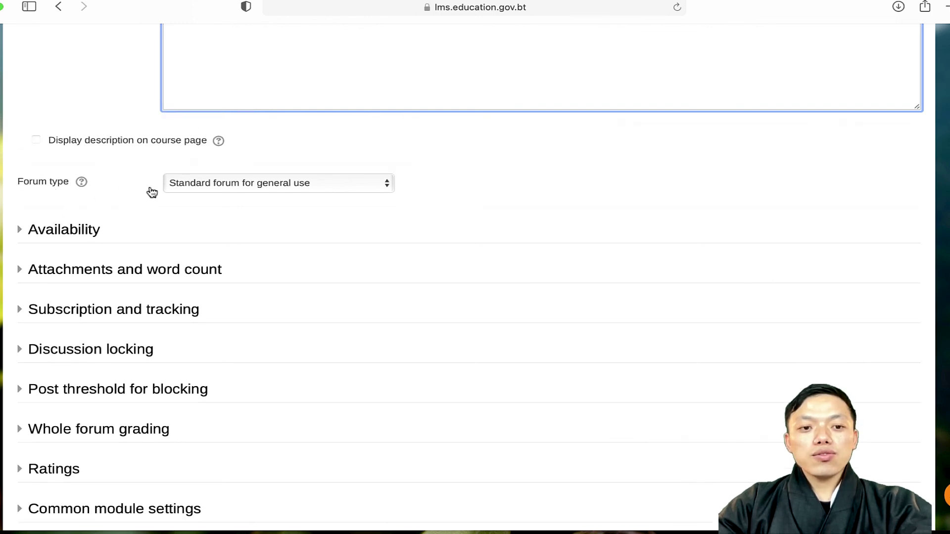
left_click(208, 186)
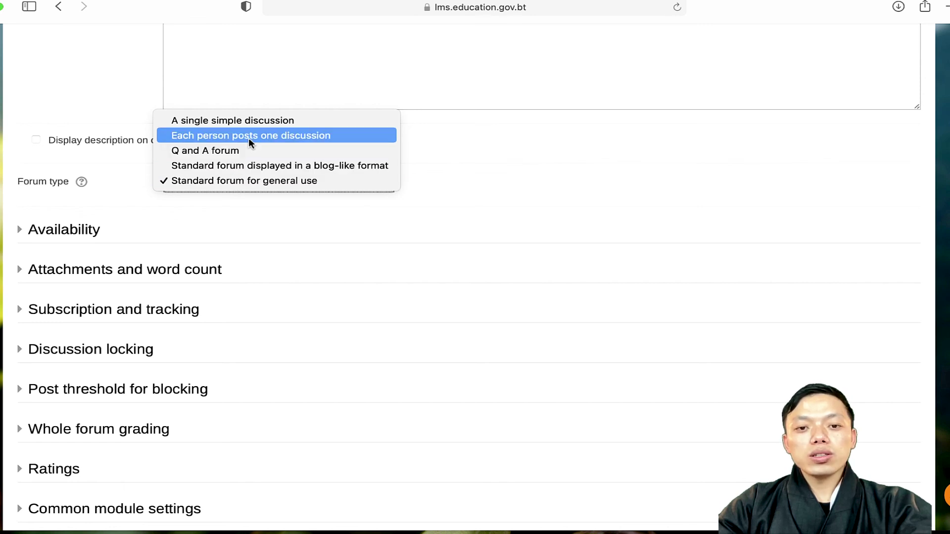
left_click(250, 138)
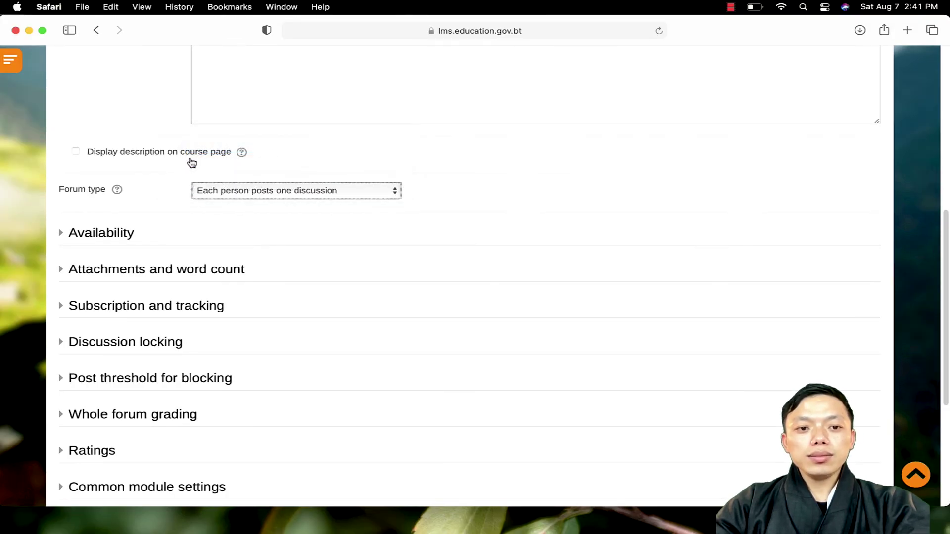
- Enable the forum's due date under Availability and set its day to 14 for August 2021
scroll(168, 173, "down", 2)
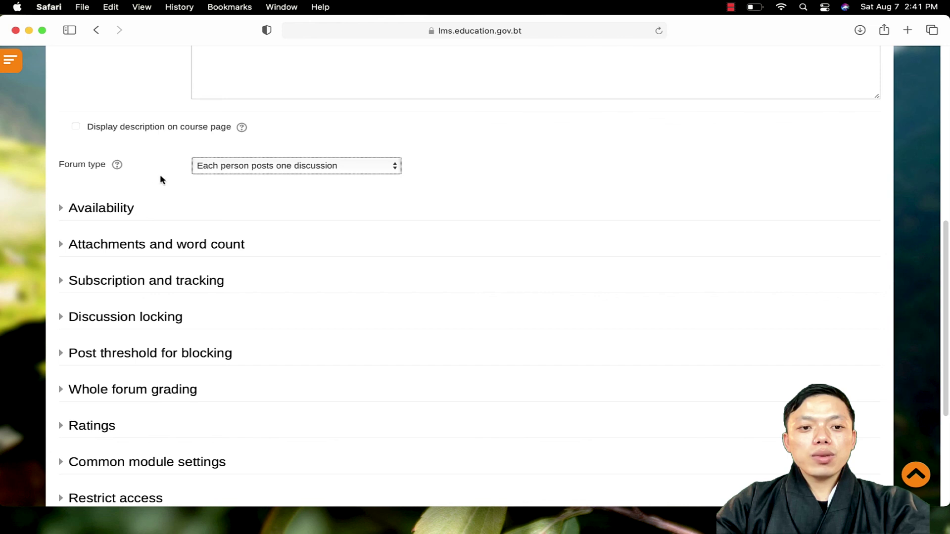
left_click(70, 209)
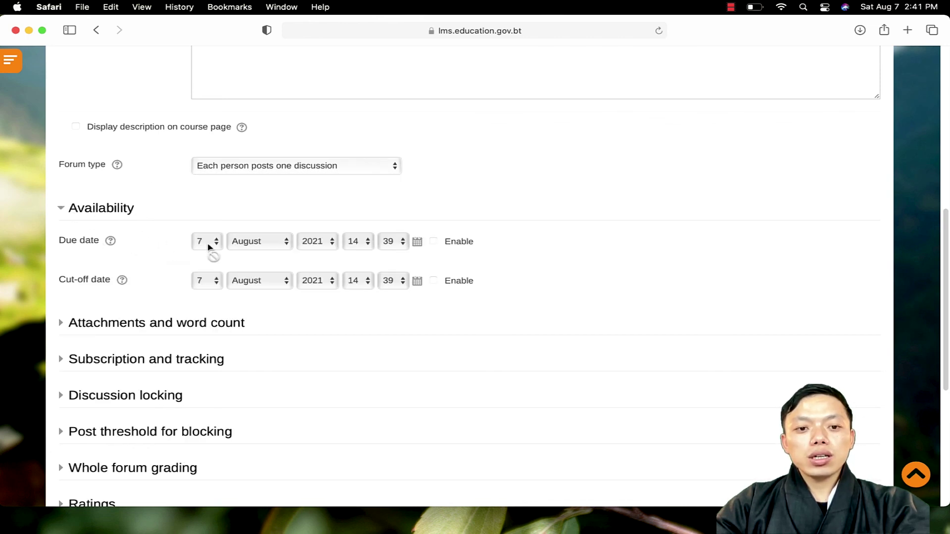
left_click(433, 241)
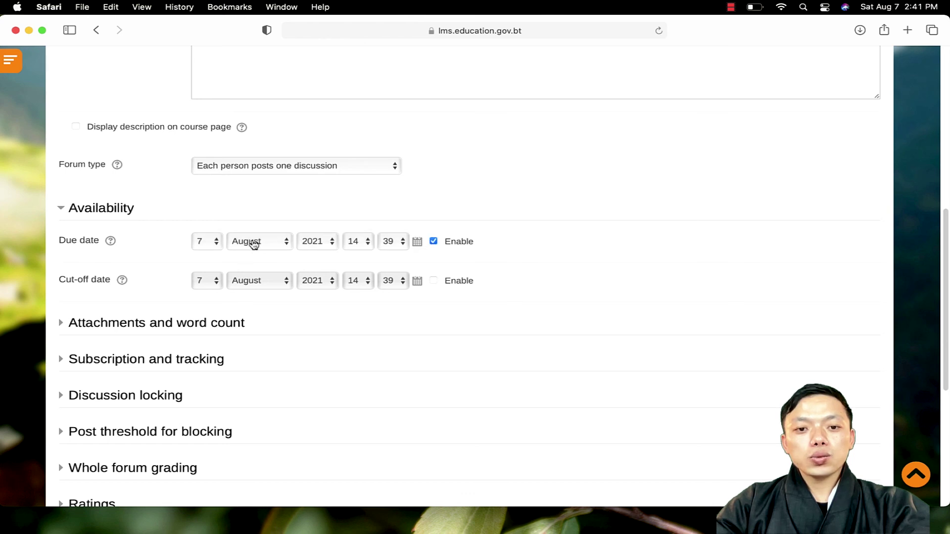
left_click(214, 242)
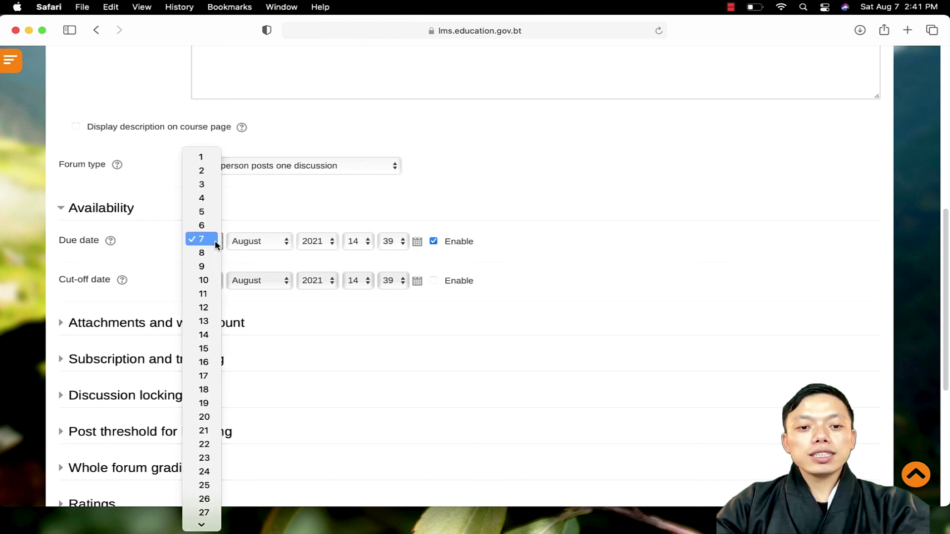
left_click(214, 335)
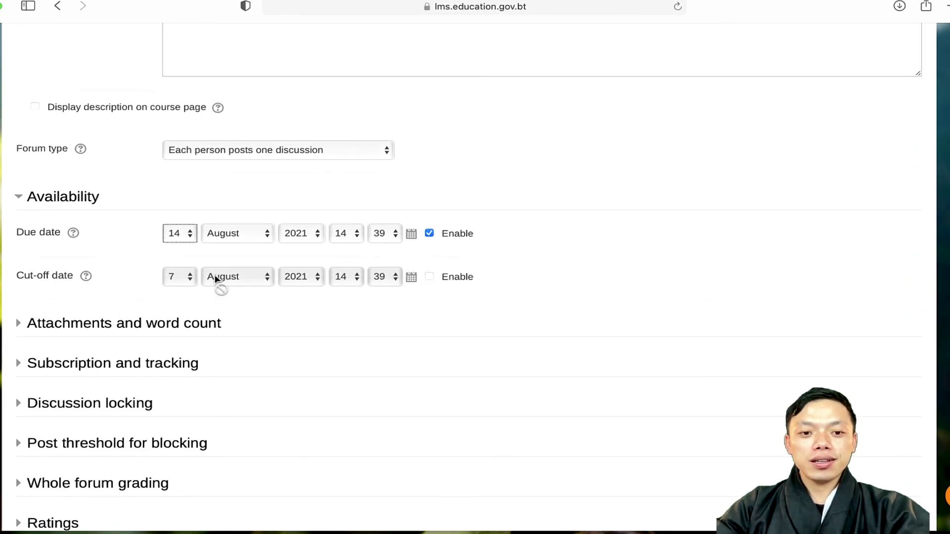
- Examine the forum's attachment limits and the choices for displaying the word count
scroll(110, 291, "down", 1)
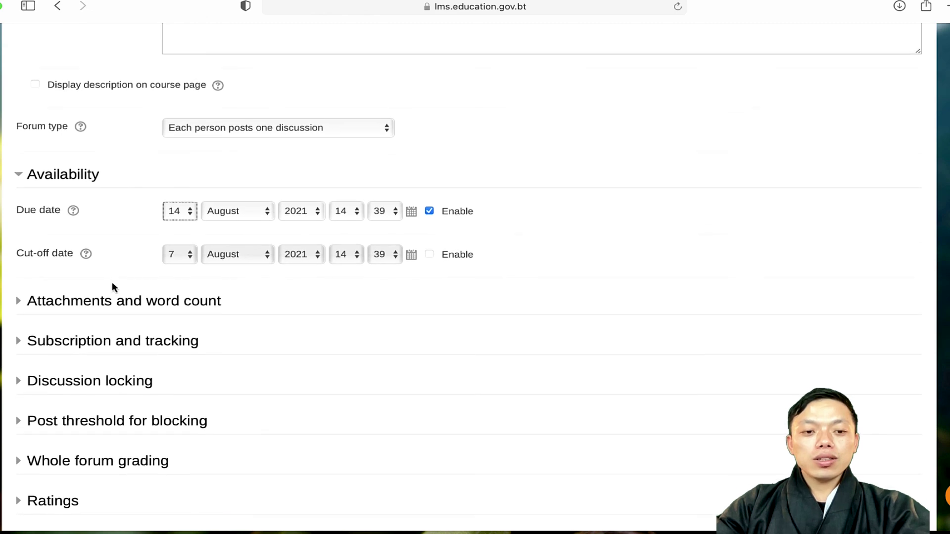
left_click(88, 304)
scroll(297, 297, "down", 2)
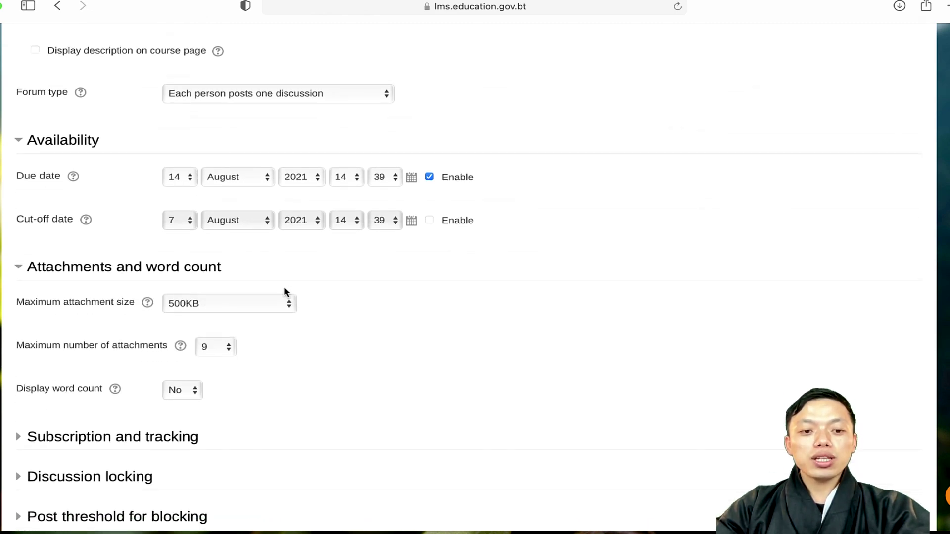
scroll(217, 386, "down", 2)
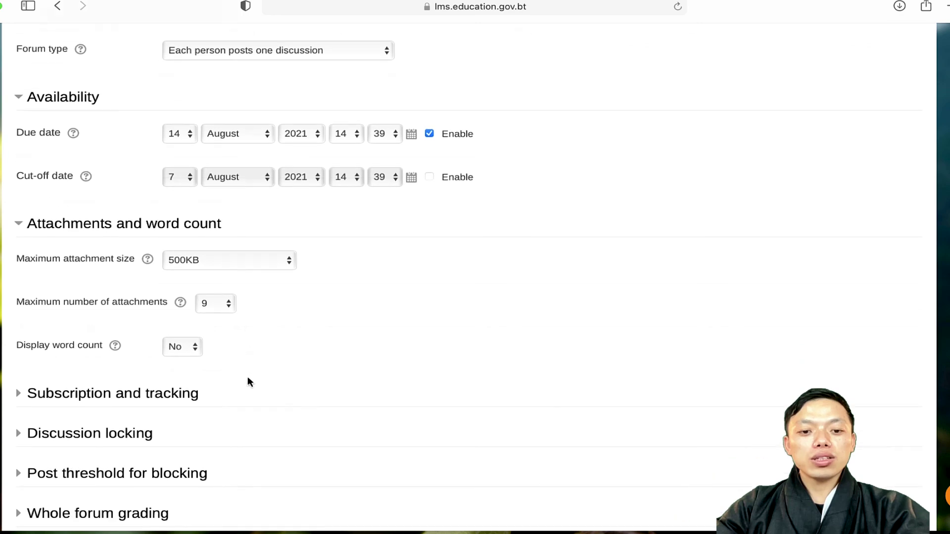
left_click(193, 351)
left_click(244, 346)
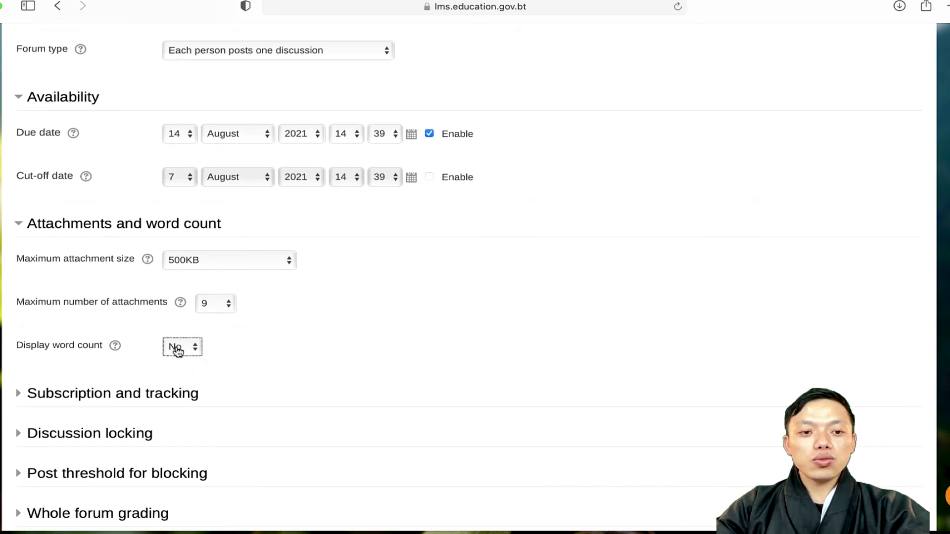
- Set whole forum grading to the Point type with a maximum grade of 10
scroll(205, 336, "down", 5)
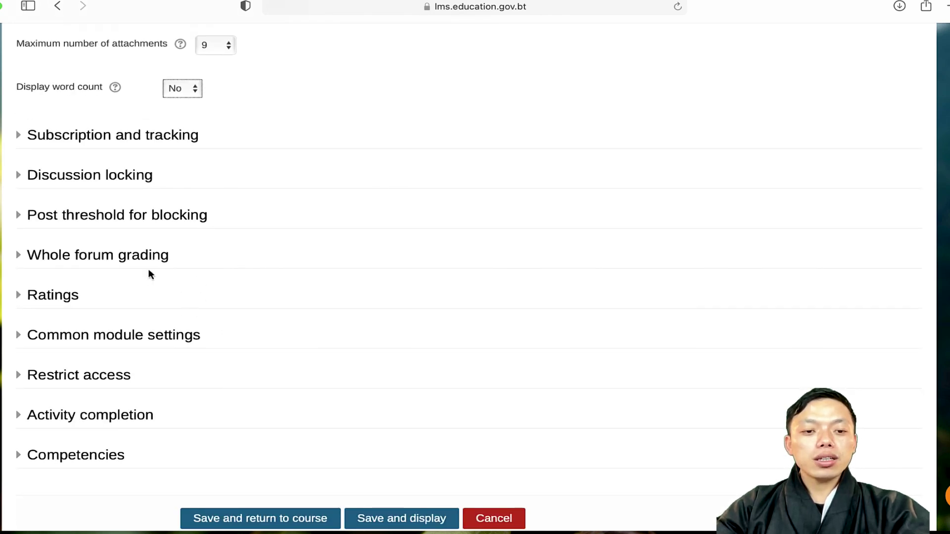
left_click(23, 256)
scroll(346, 271, "down", 1)
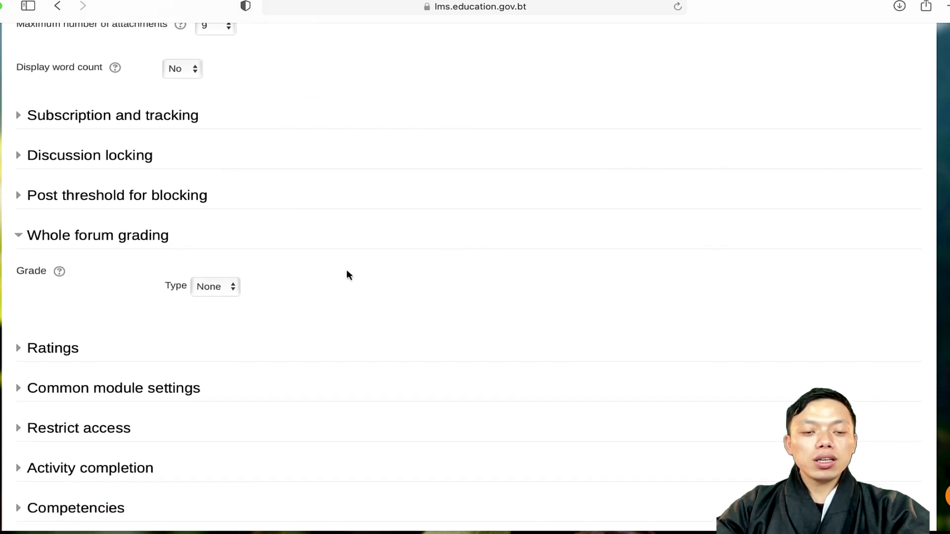
left_click(220, 292)
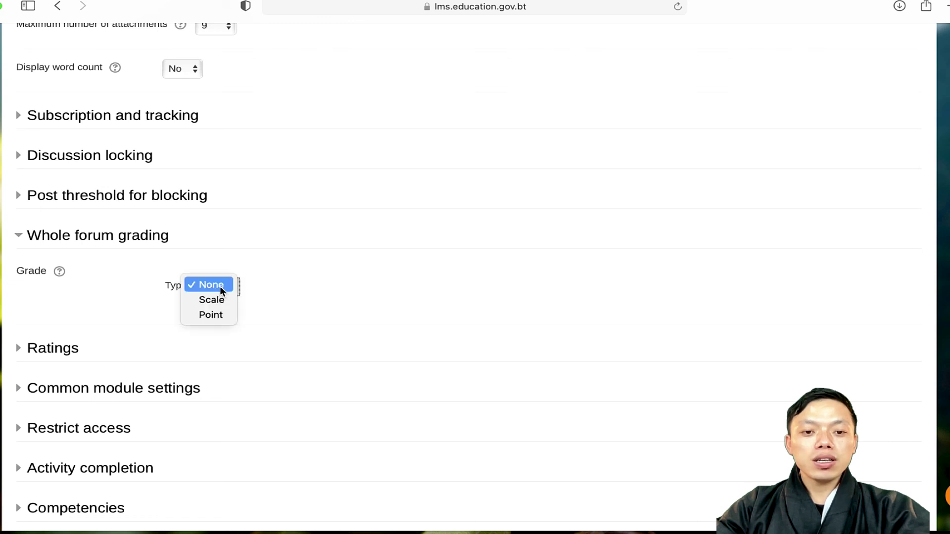
left_click(211, 315)
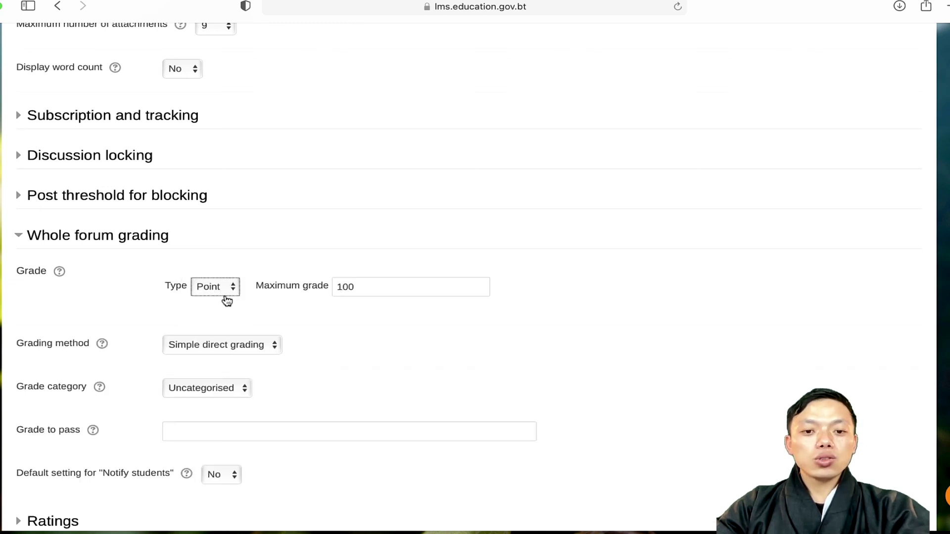
scroll(226, 299, "down", 1)
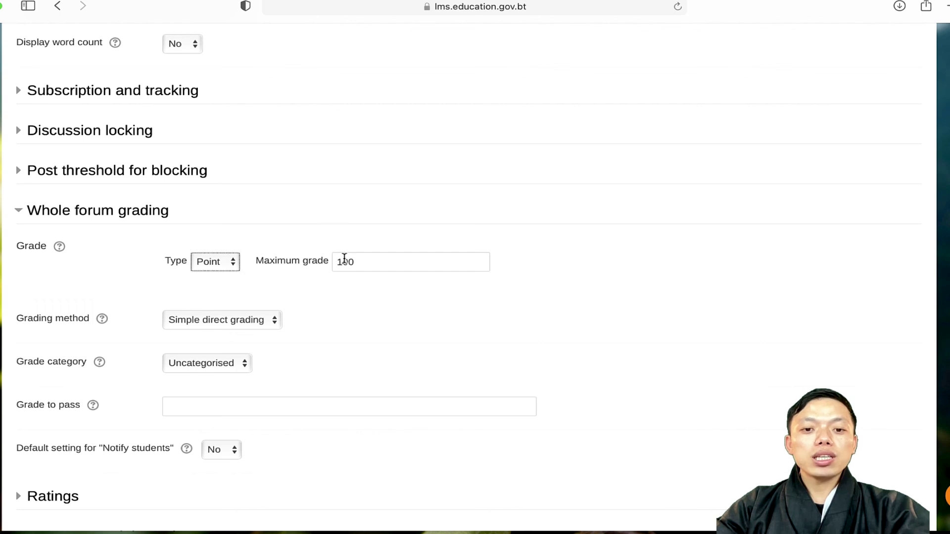
double_click(374, 260)
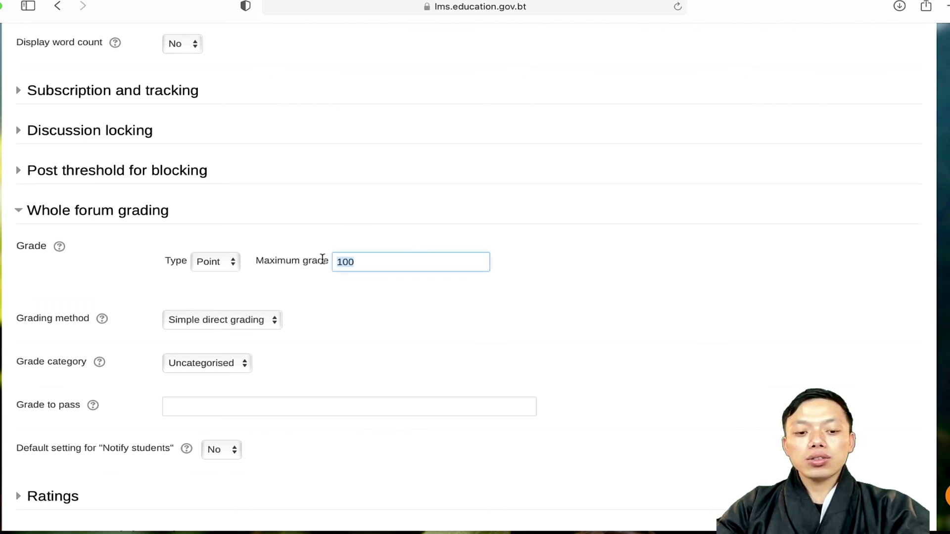
type("10")
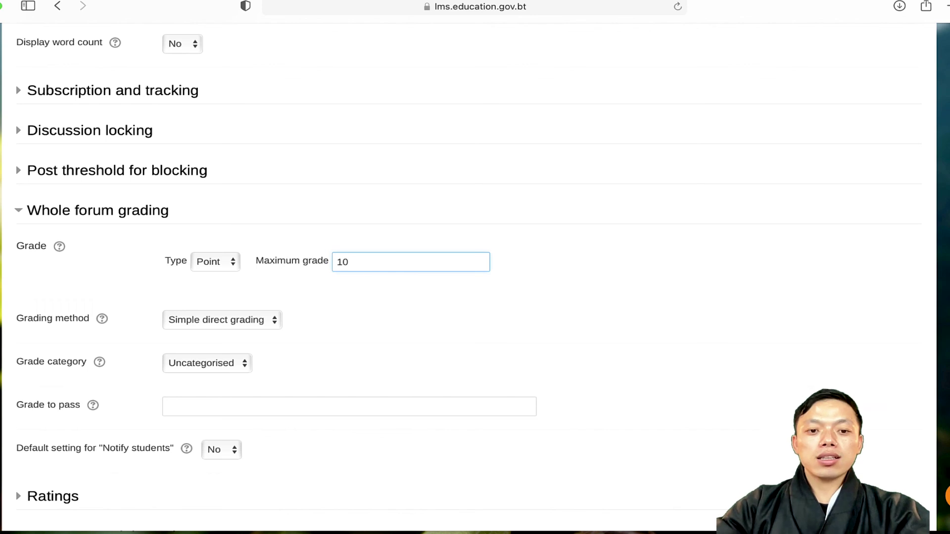
- Set the whole forum grading's default setting for "Notify students" to Yes
scroll(384, 250, "down", 1)
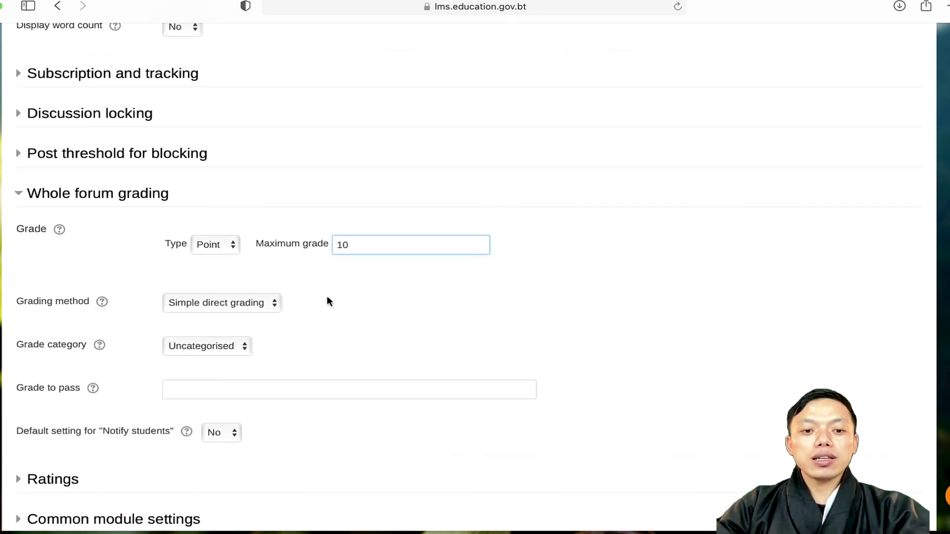
scroll(317, 300, "down", 1)
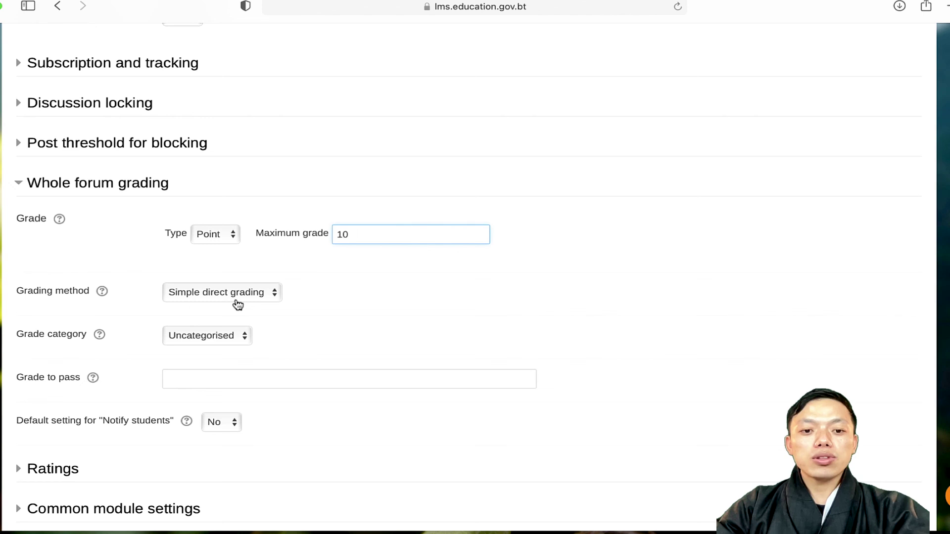
scroll(343, 292, "down", 3)
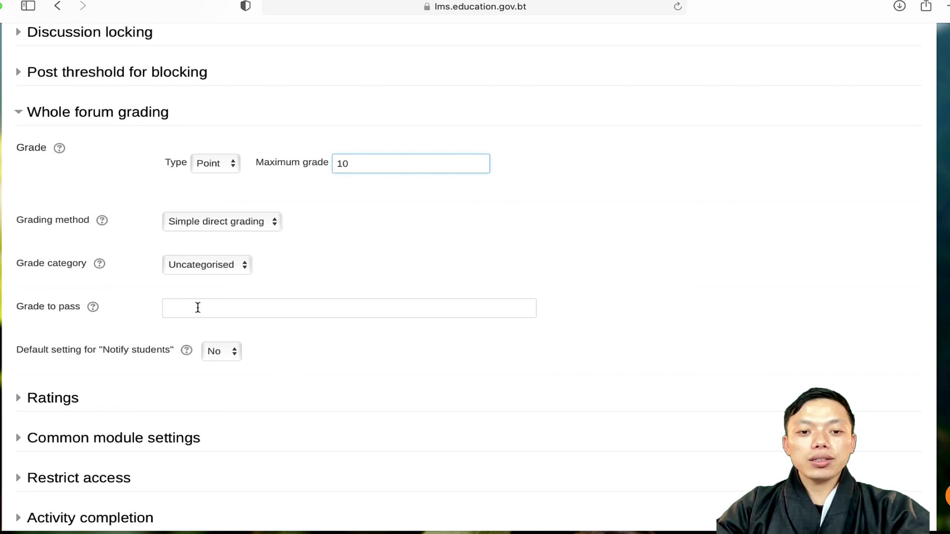
scroll(233, 310, "down", 3)
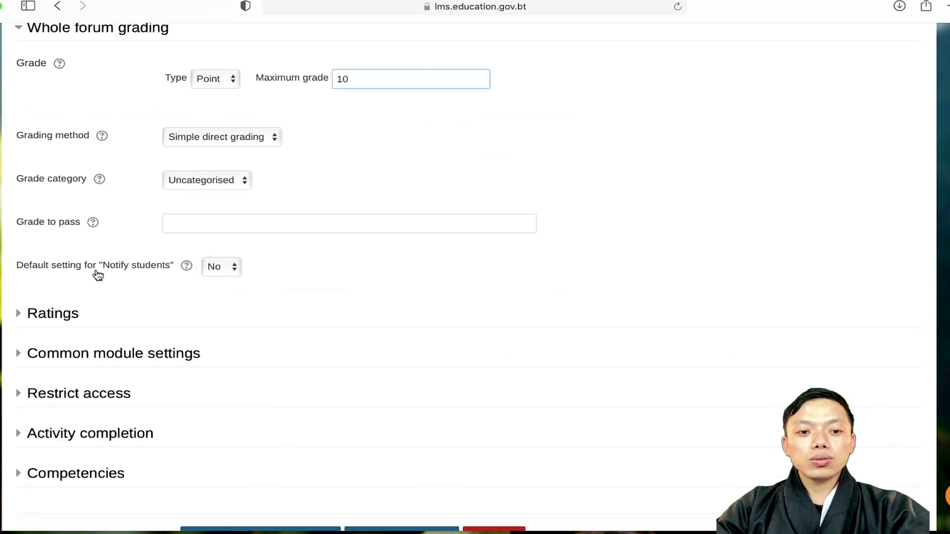
left_click(218, 272)
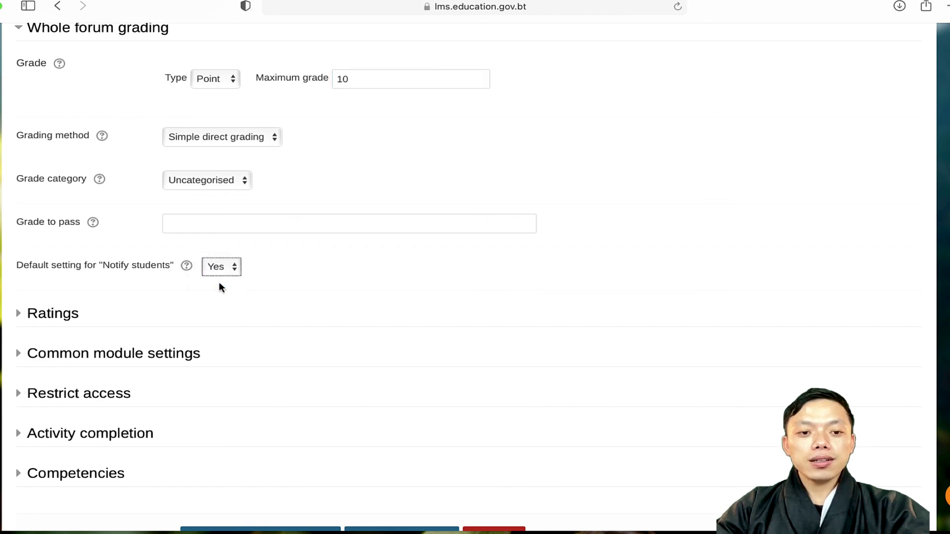
- Save and display the new discussion forum, and return to Topic 2: Latitude and Longitude in the course
scroll(224, 277, "down", 1)
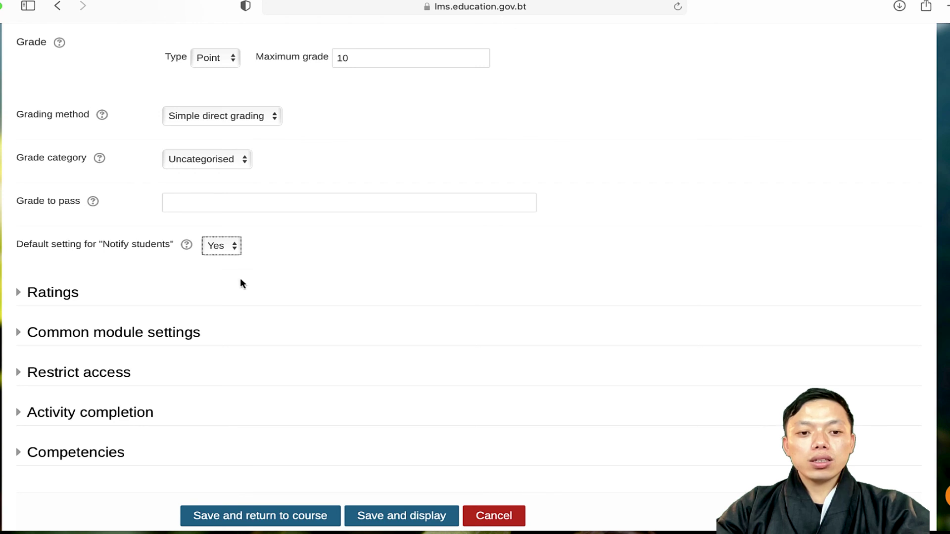
scroll(242, 283, "down", 3)
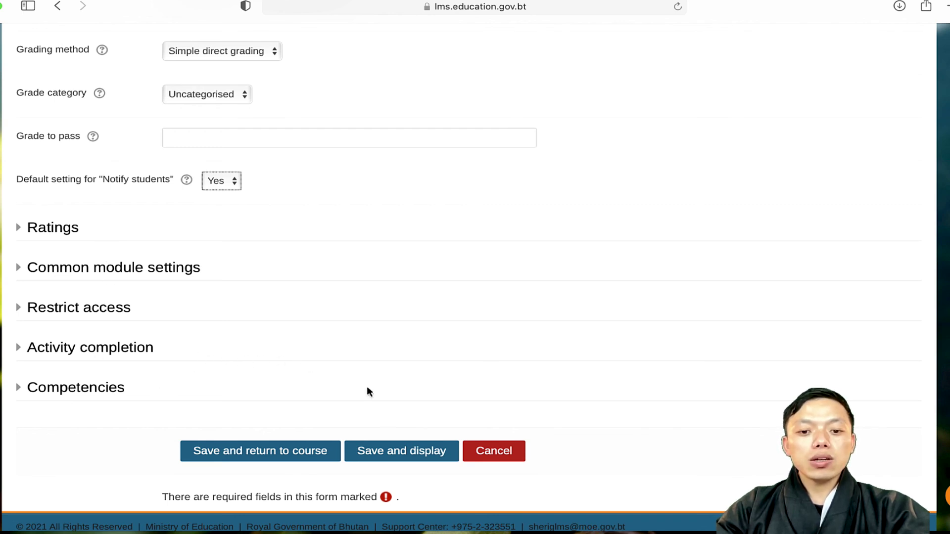
left_click(392, 453)
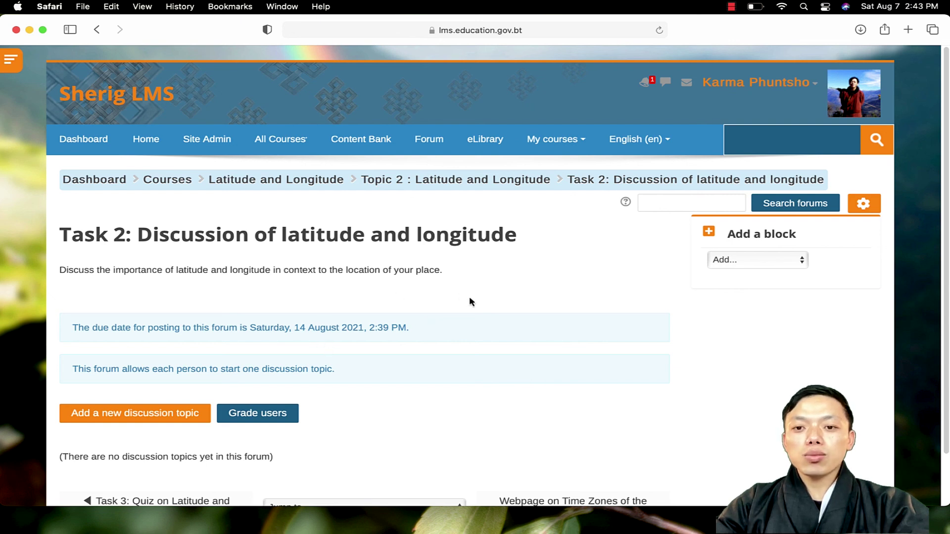
left_click(435, 182)
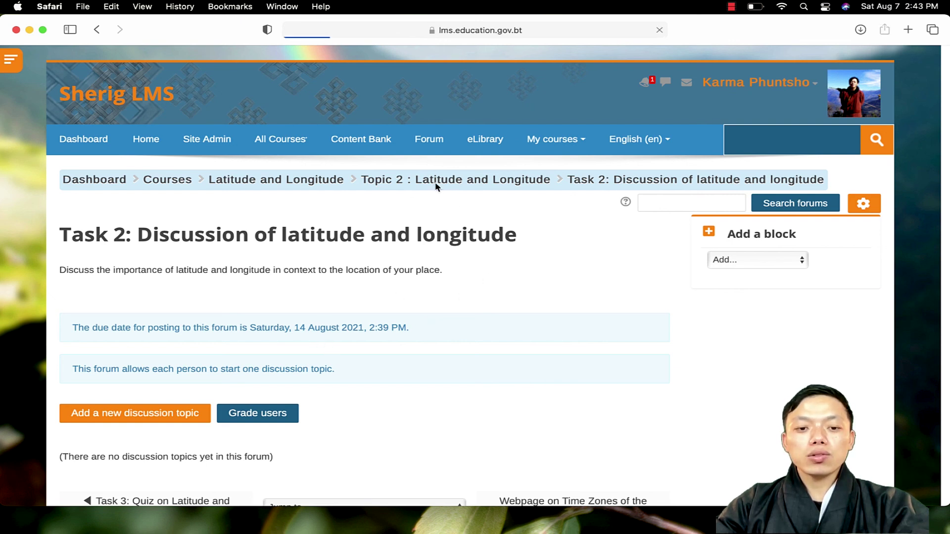